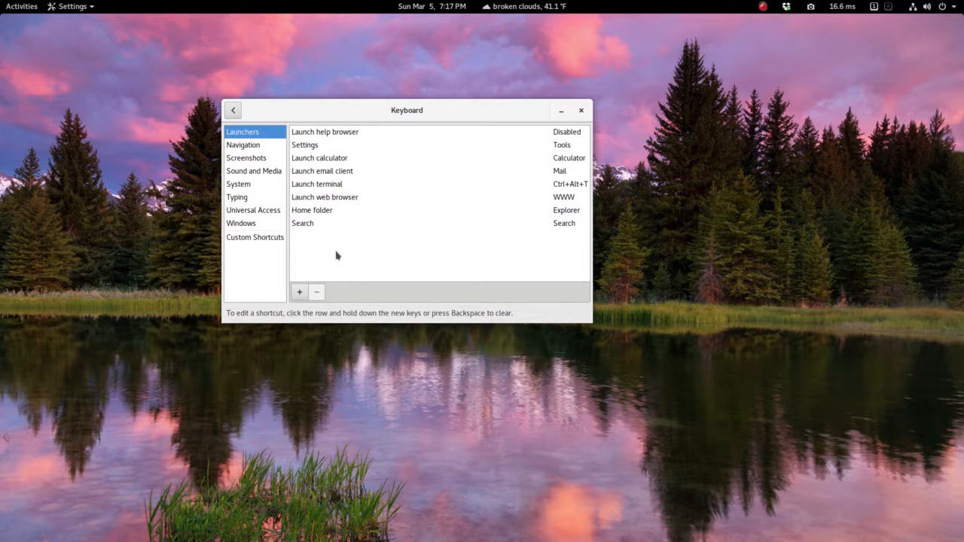
- Check the command of the existing Shut Down custom shortcut and delete that shortcut
left_click(259, 240)
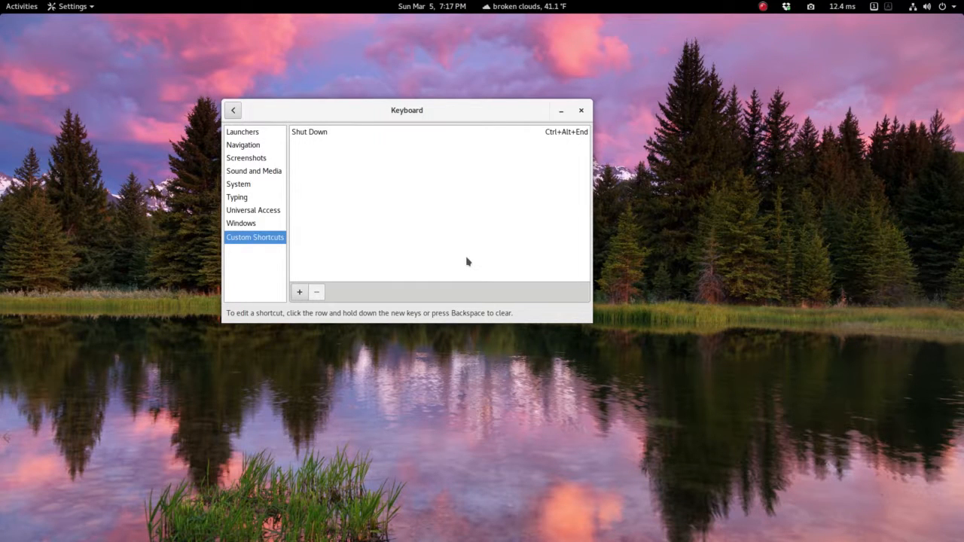
left_click(314, 133)
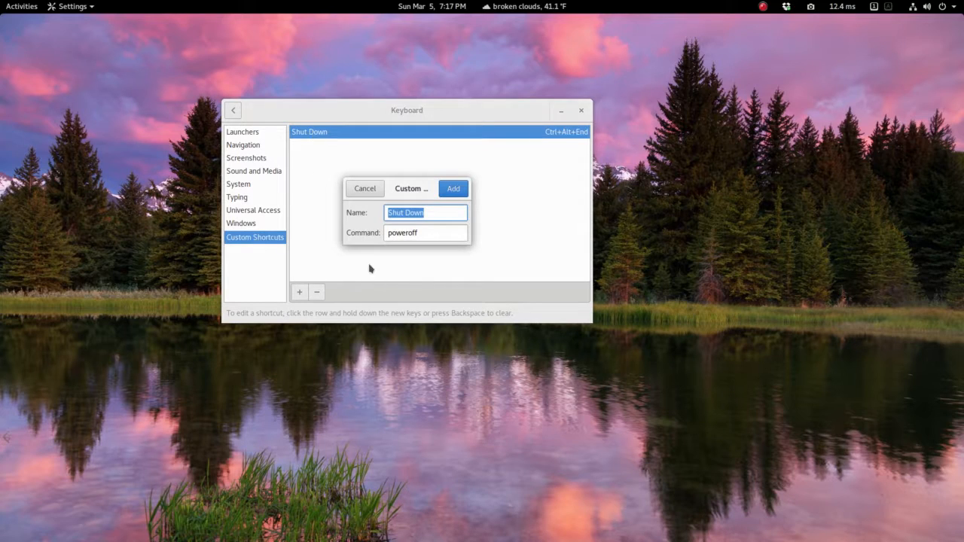
left_click(363, 188)
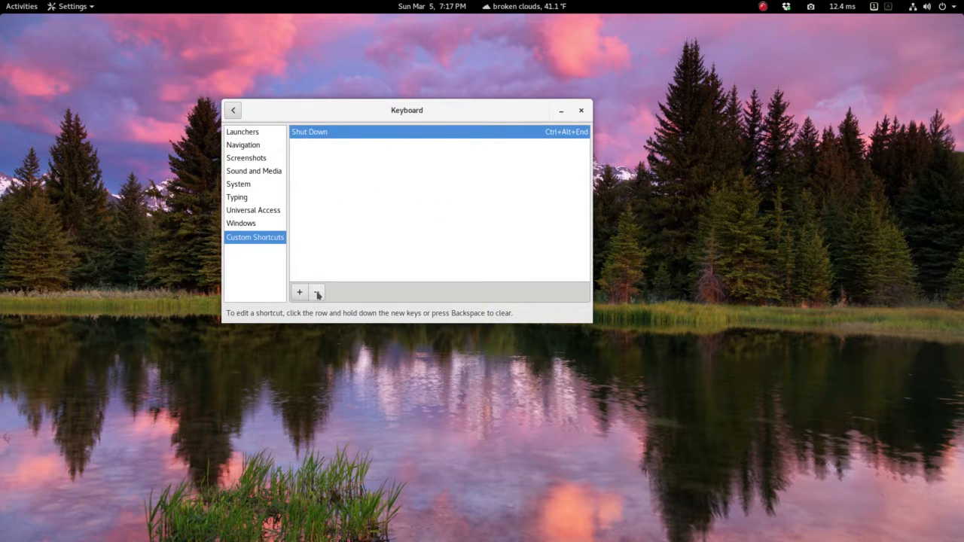
left_click(316, 293)
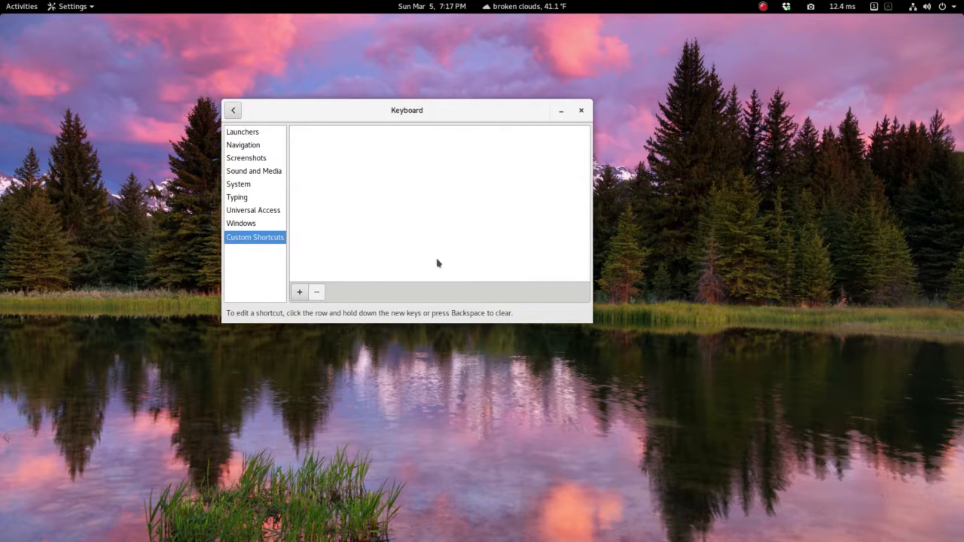
- Add a custom keyboard shortcut named "Shut Down" that runs the command "poweroff"
left_click_drag(433, 115, 526, 94)
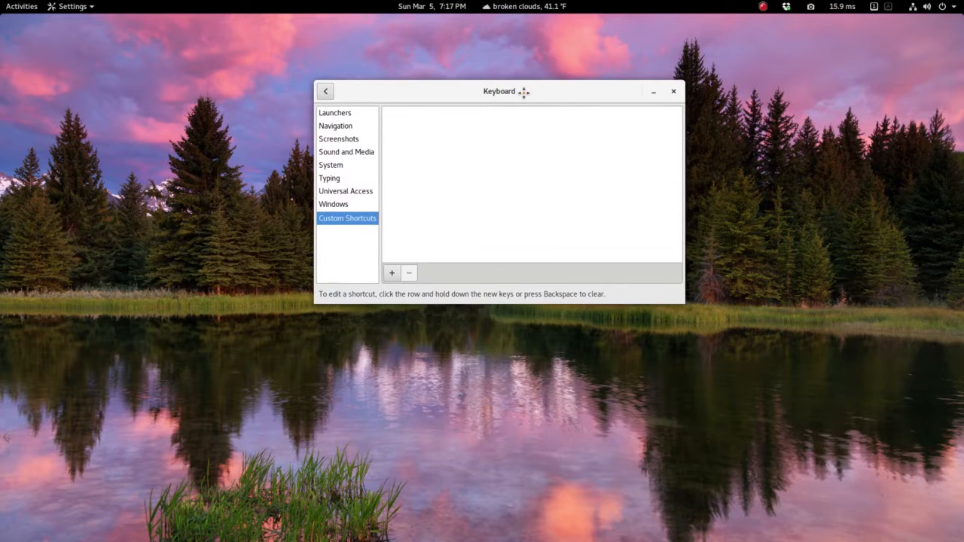
left_click(392, 275)
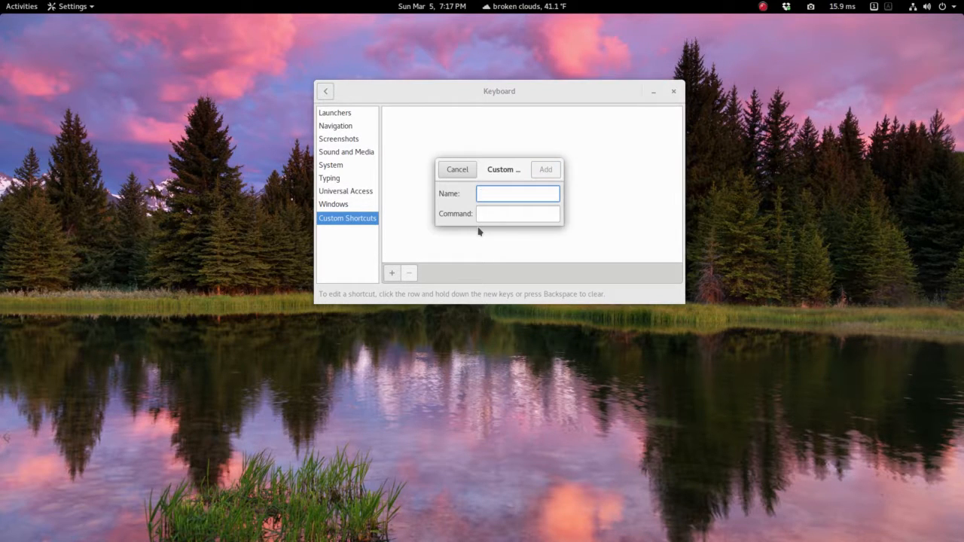
type("Shut Down")
key("Tab")
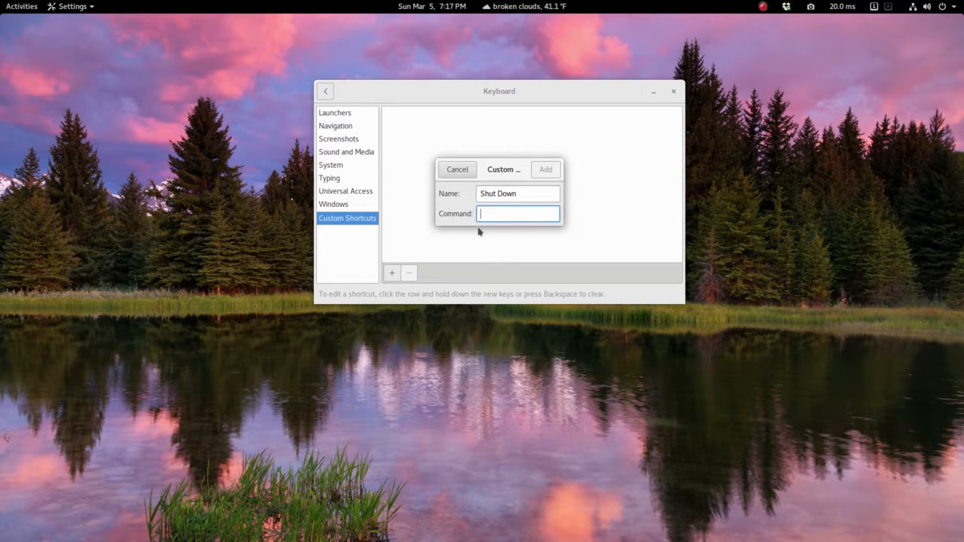
type("poweroff")
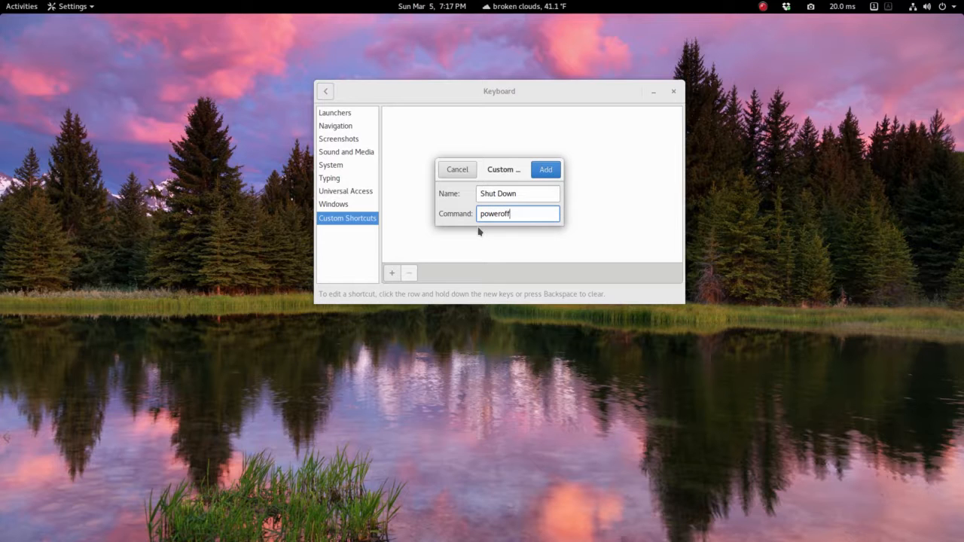
left_click(547, 171)
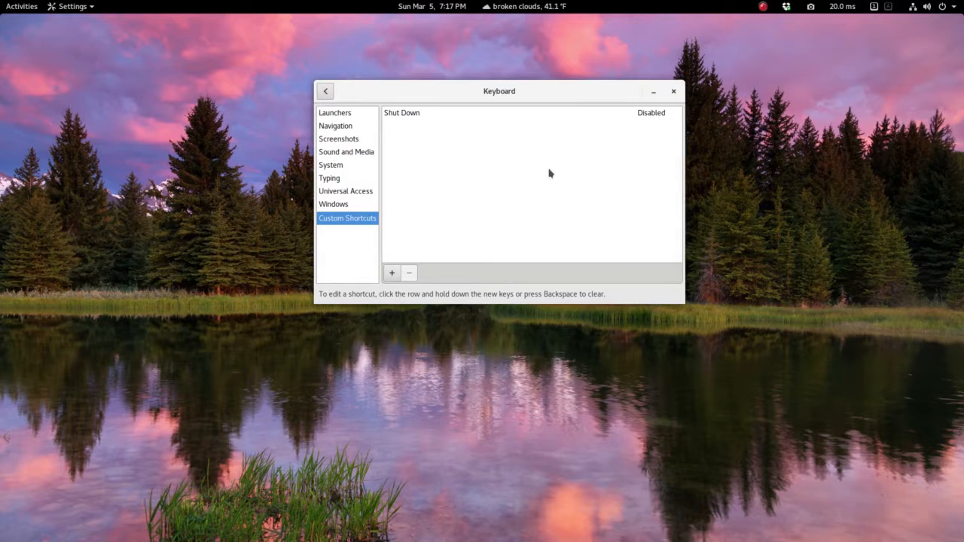
- Assign Ctrl+Alt+End to the Shut Down shortcut and look at the power option in the system menu
left_click(654, 113)
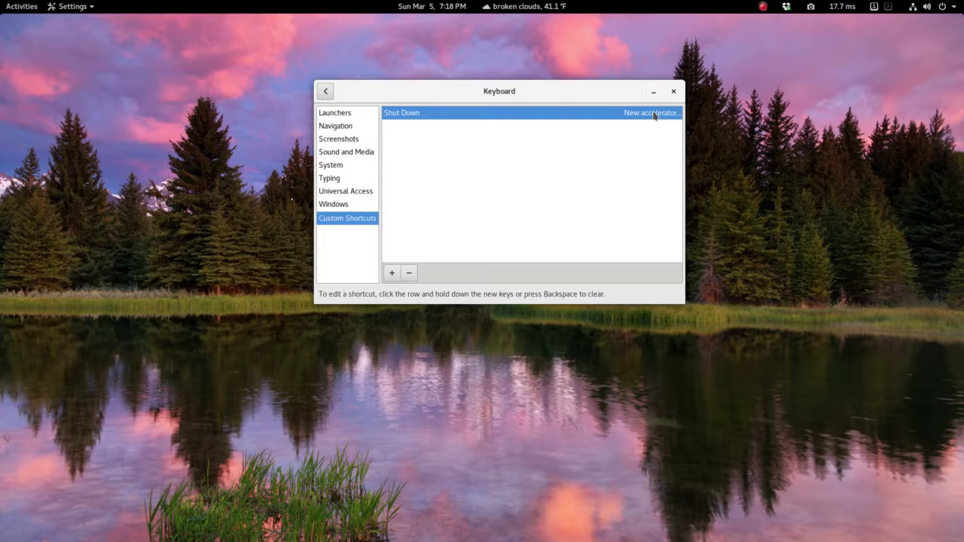
key("ctrl+alt+End")
left_click(955, 8)
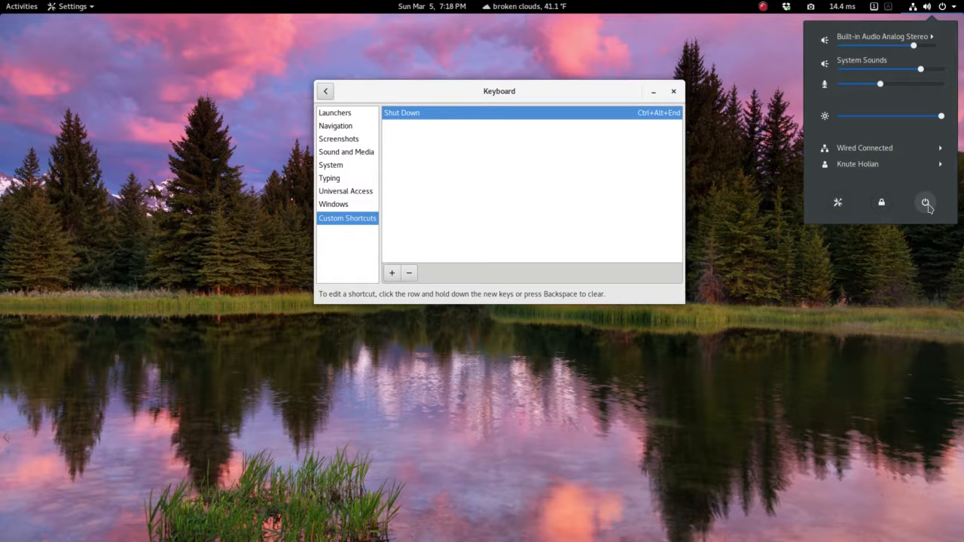
left_click(766, 307)
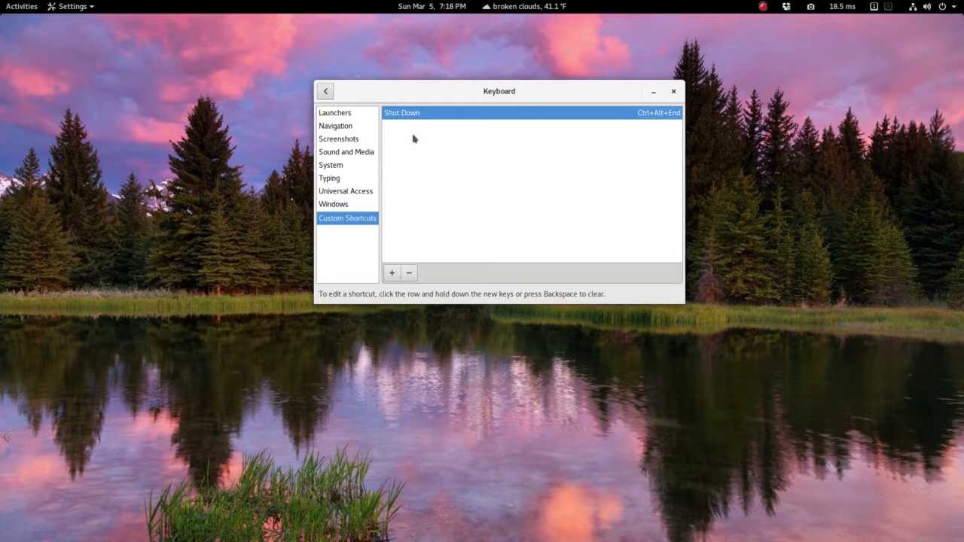
- Return to the settings overview and open the Printers settings to review the ENVY-5540 printer
left_click(326, 92)
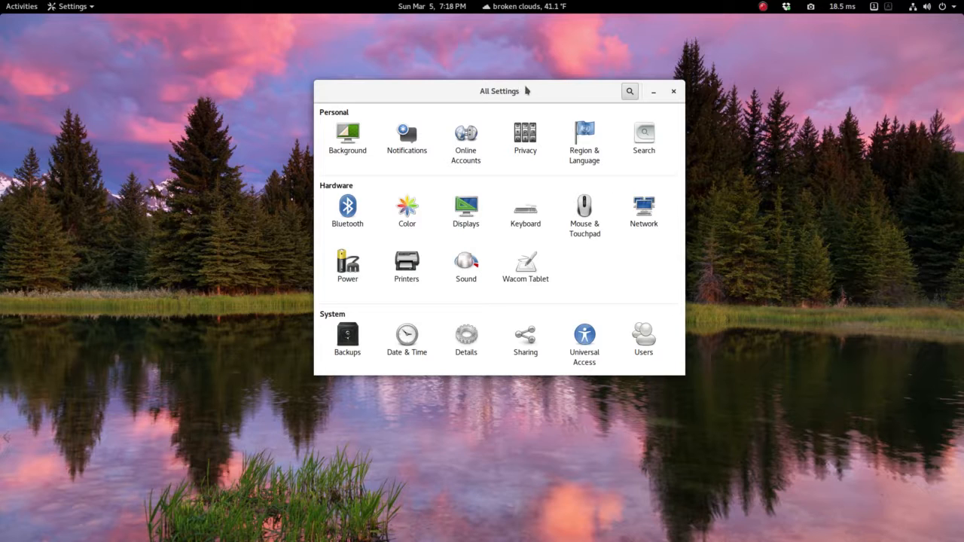
left_click_drag(549, 94, 524, 61)
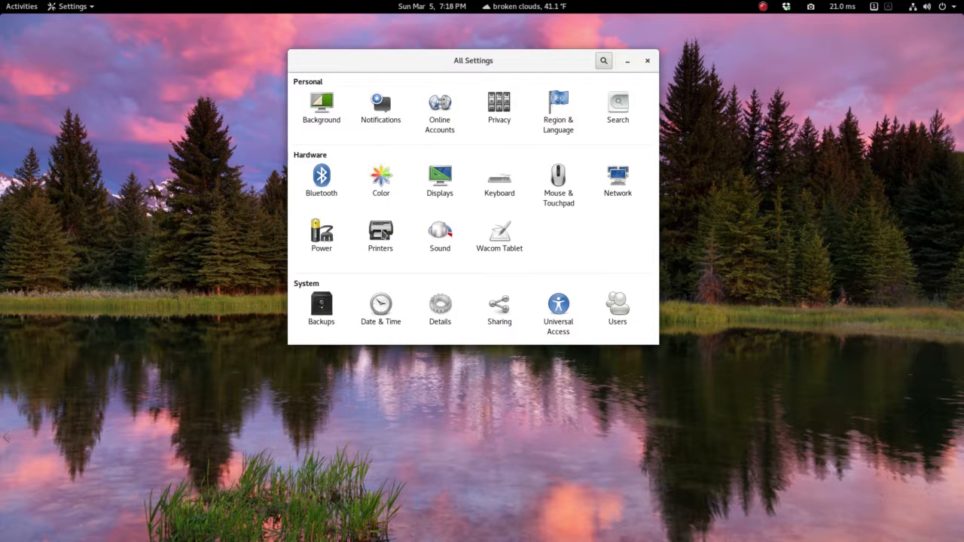
left_click(382, 233)
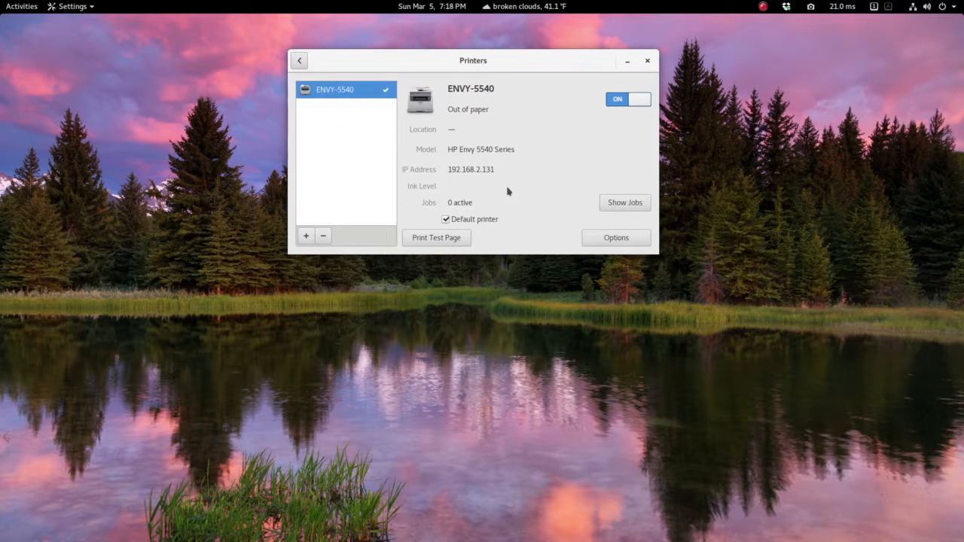
mouse_move(508, 191)
- Search for a new printer at network address 192.168.2.131, select its ENVY-5540-2 entry, and cancel adding it
left_click(306, 236)
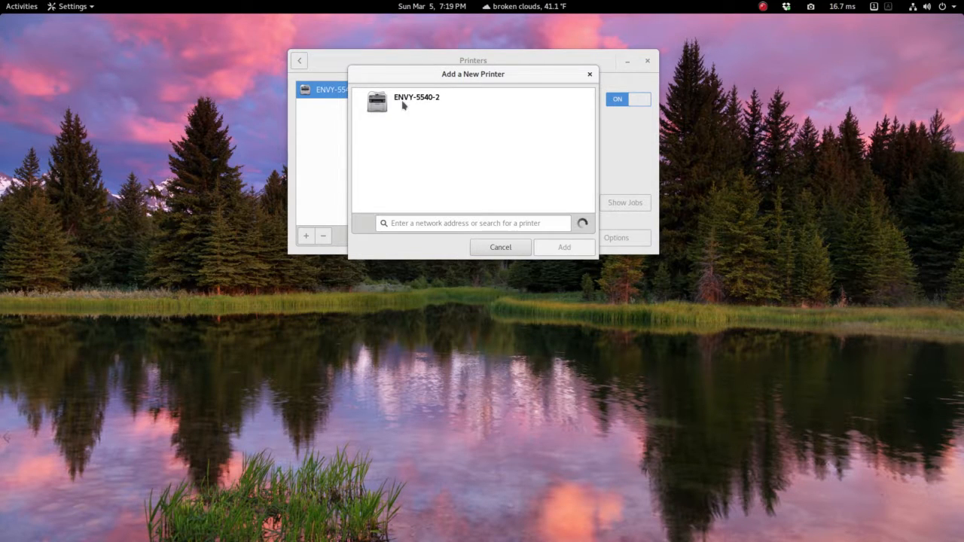
left_click(404, 105)
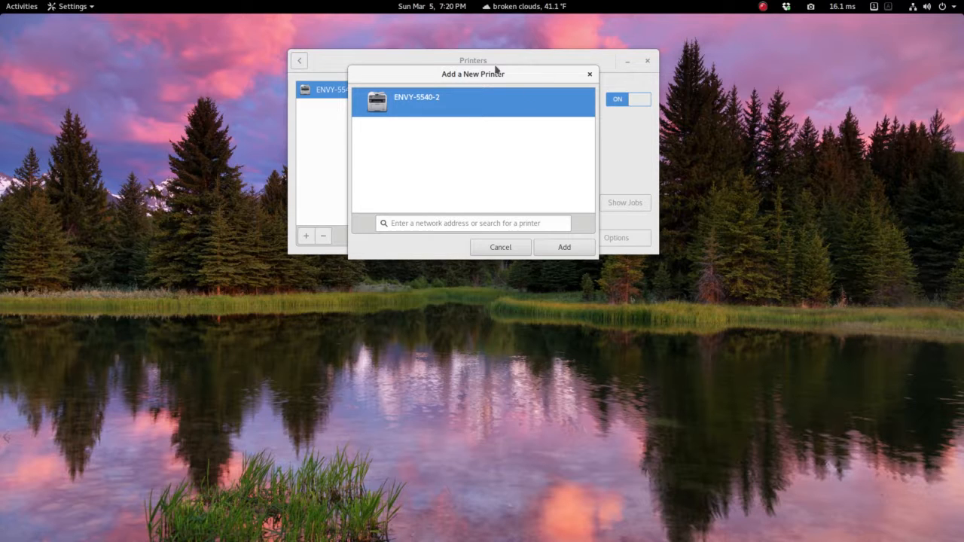
left_click(418, 223)
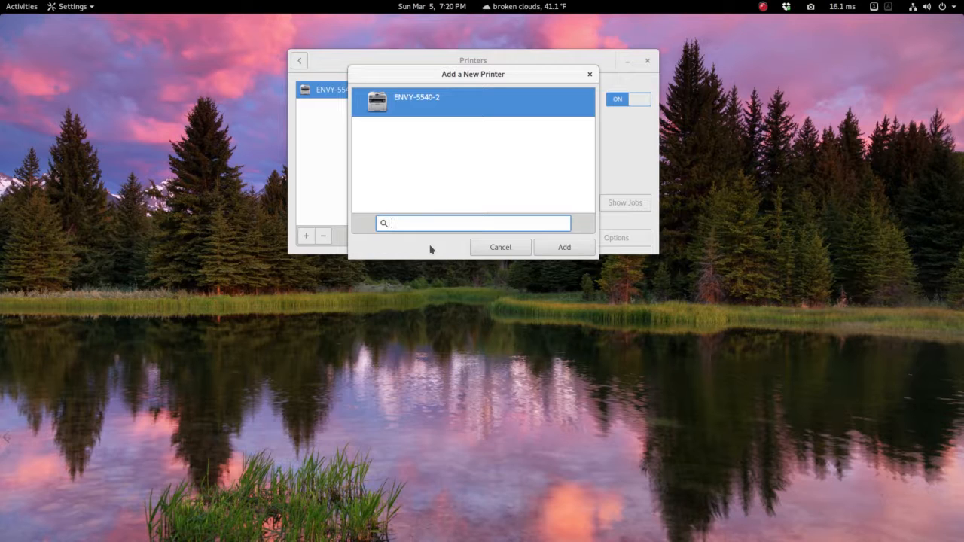
type("192.16")
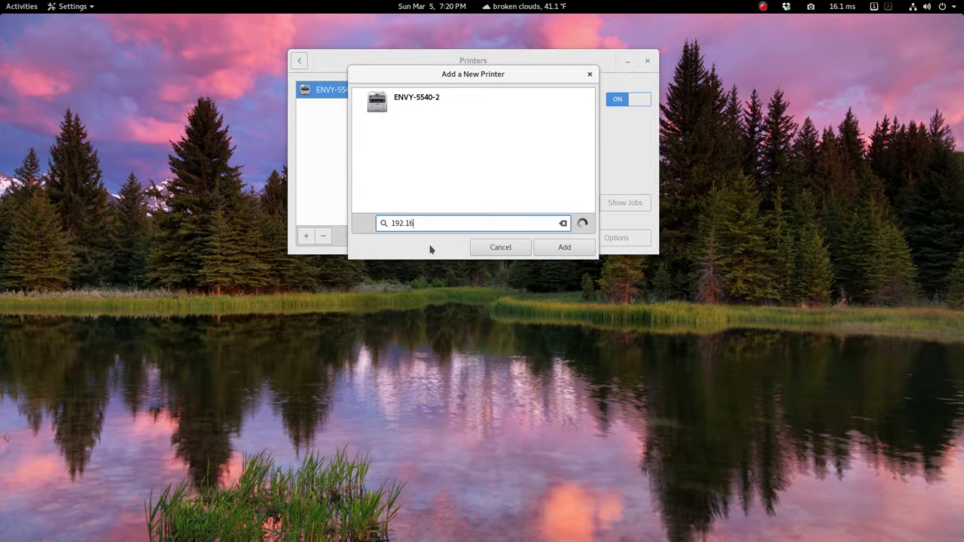
type("8.2.131")
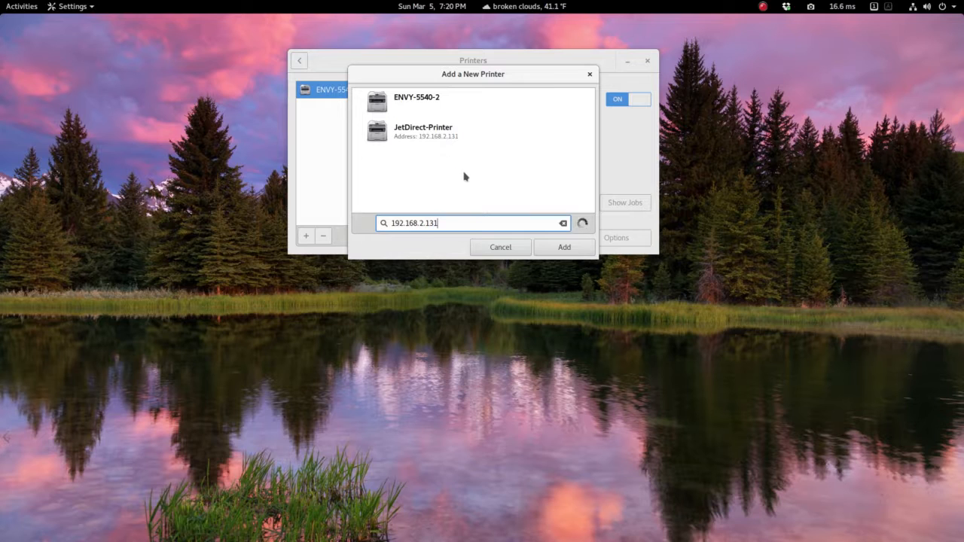
left_click(421, 169)
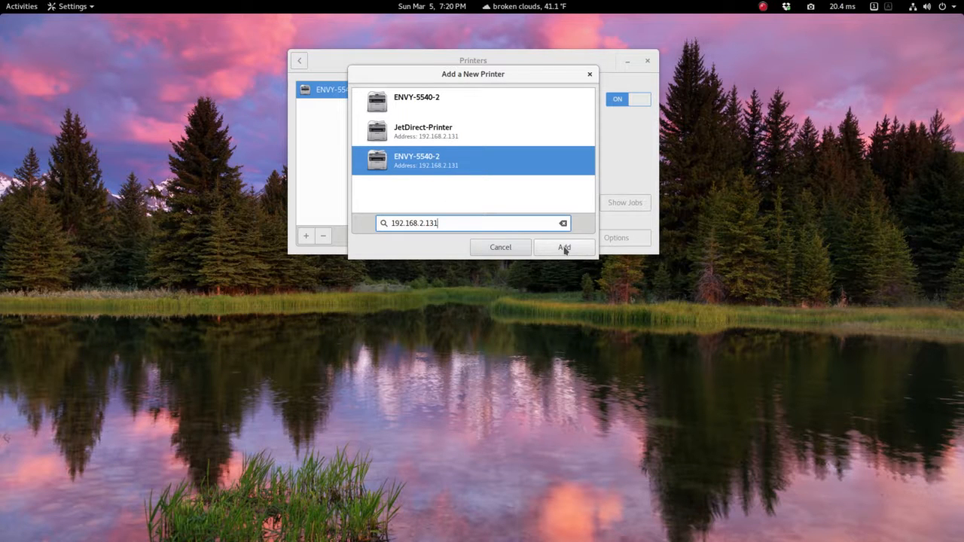
left_click(504, 251)
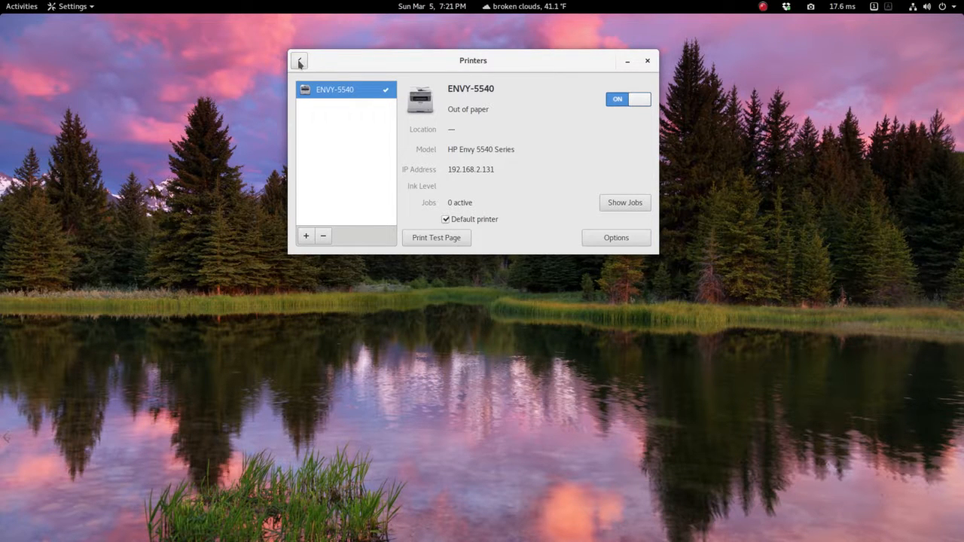
- Close the settings and switch to Tweak Tool by searching for "tweak"
left_click(647, 61)
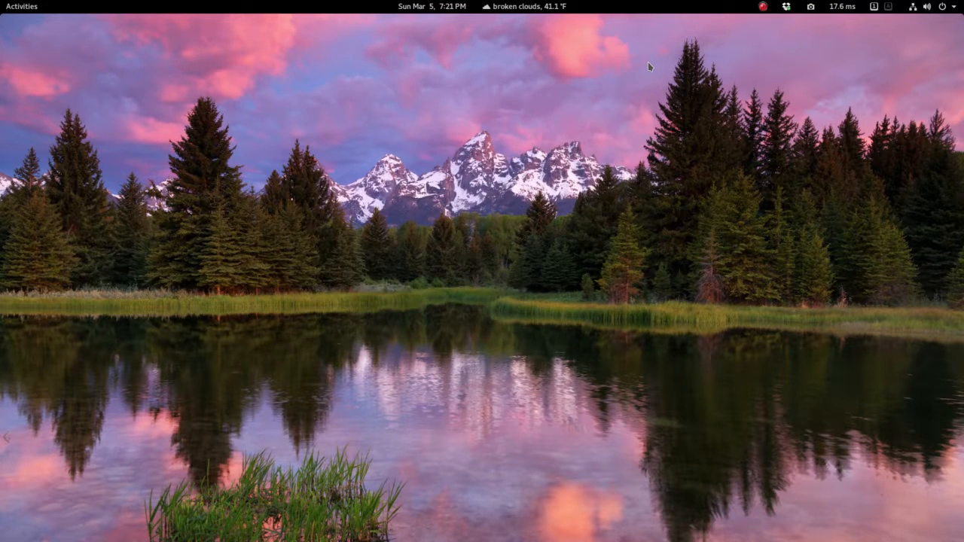
key("super")
type("tweak")
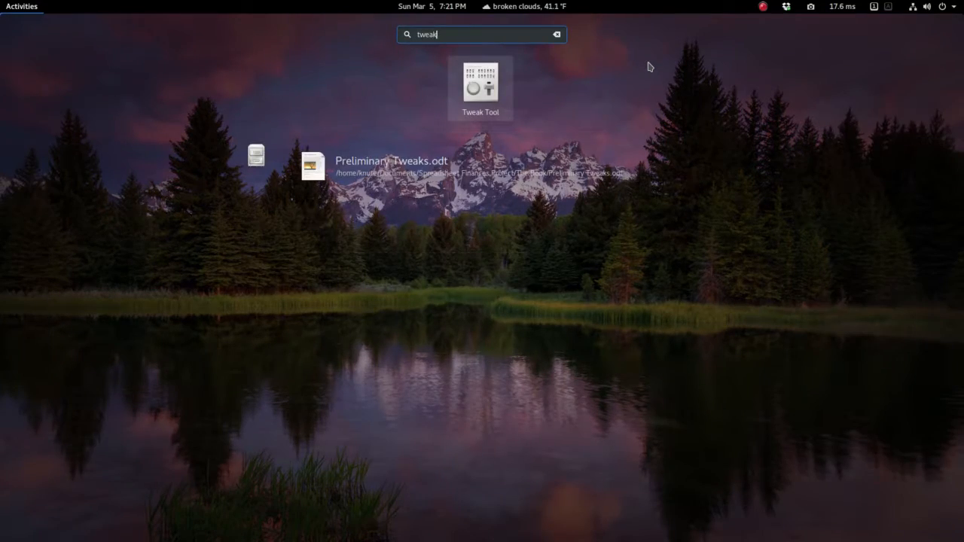
key("Return")
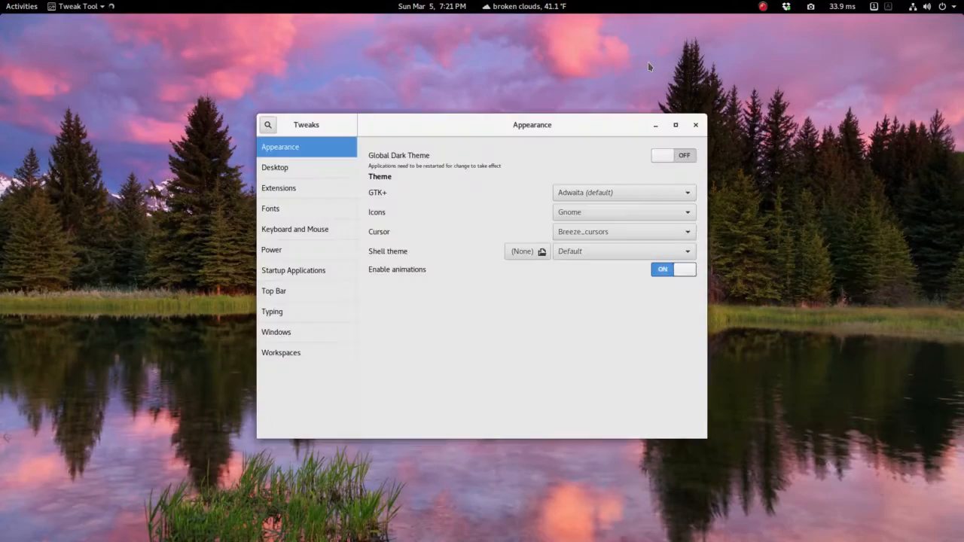
- Examine the available GTK+, icon and cursor themes in the Appearance tweaks without changing any of them
left_click_drag(558, 127, 577, 76)
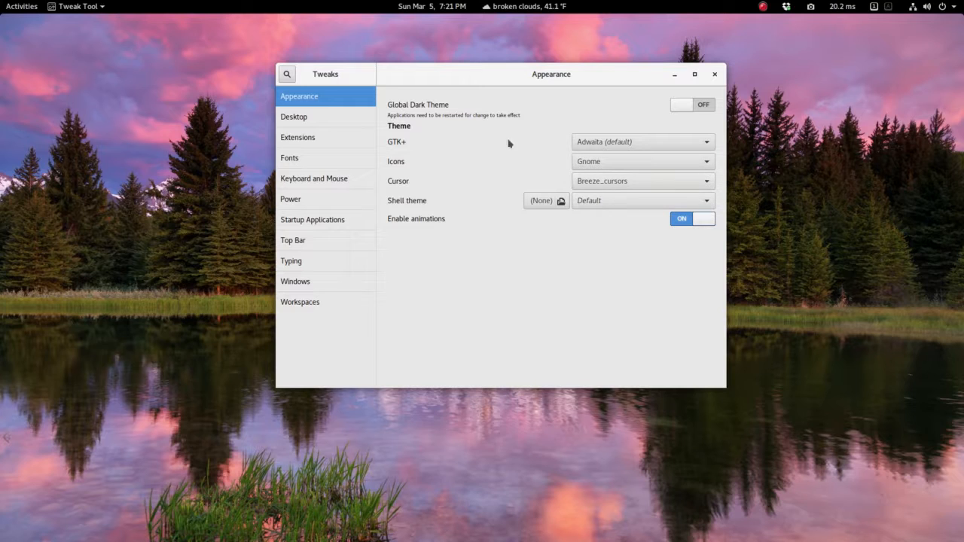
left_click(605, 145)
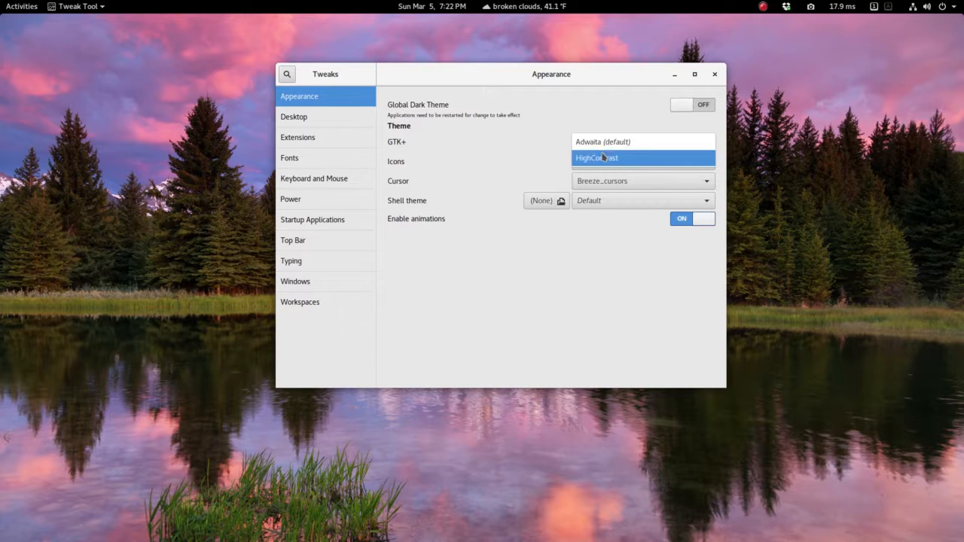
left_click(559, 128)
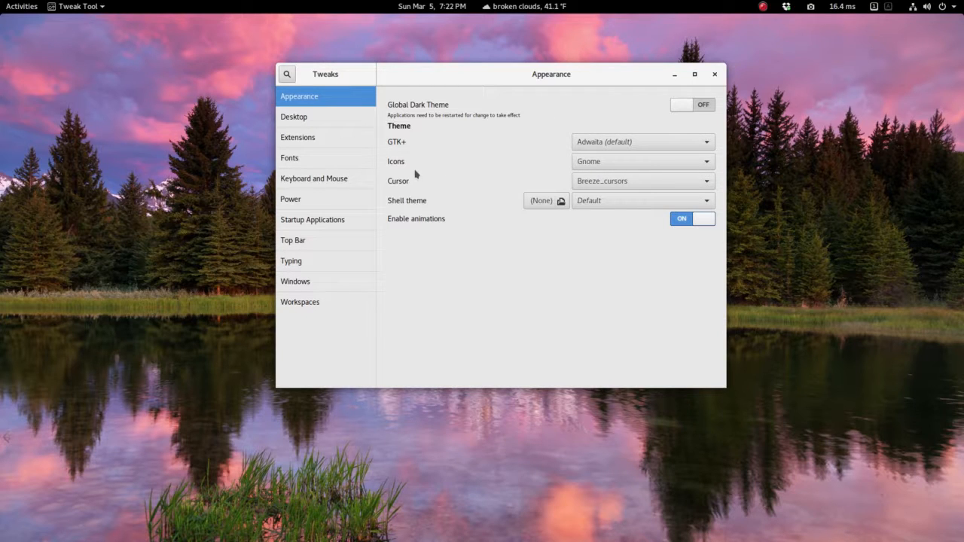
left_click(620, 167)
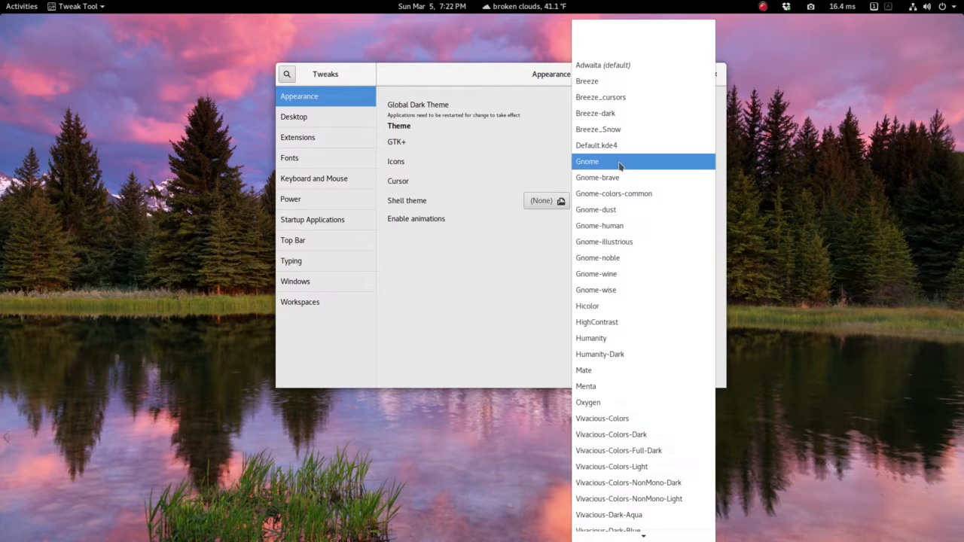
mouse_move(624, 540)
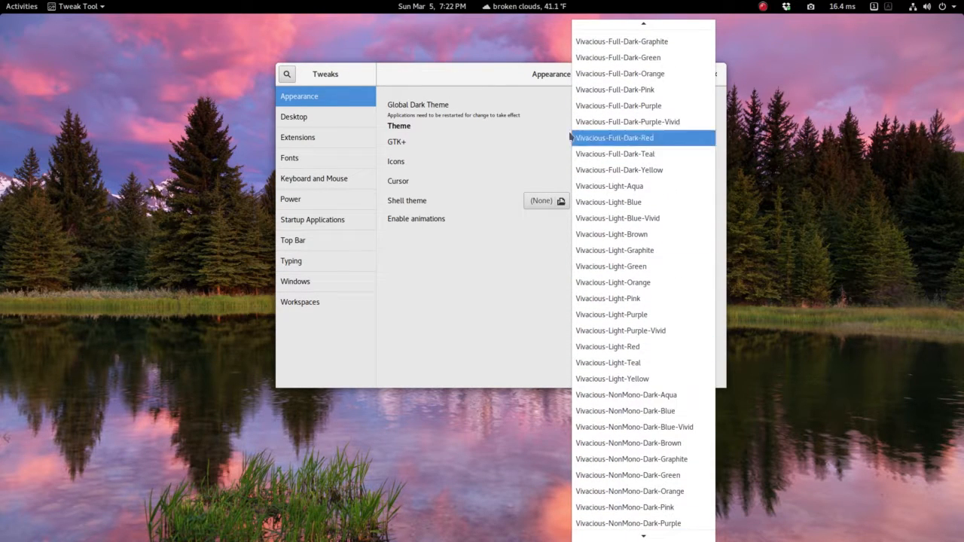
left_click(525, 112)
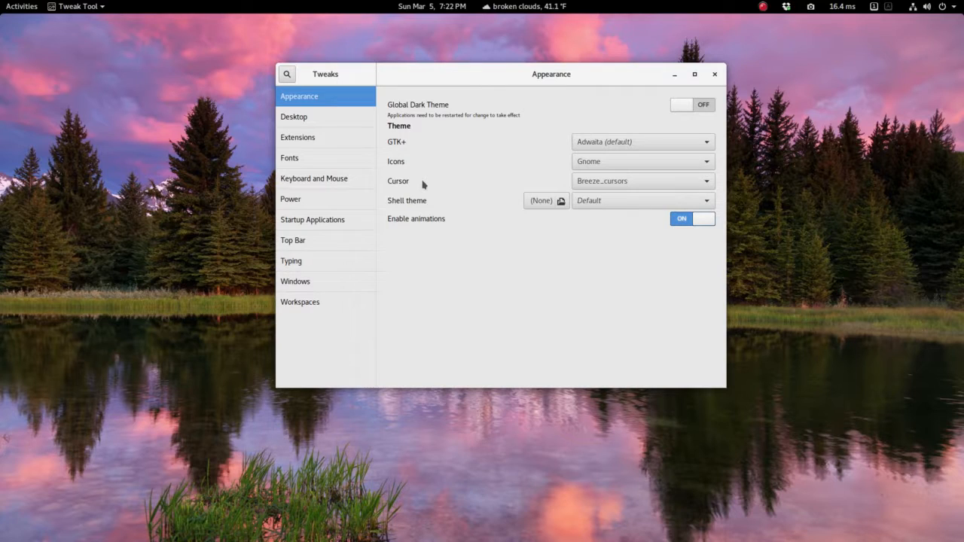
left_click(600, 182)
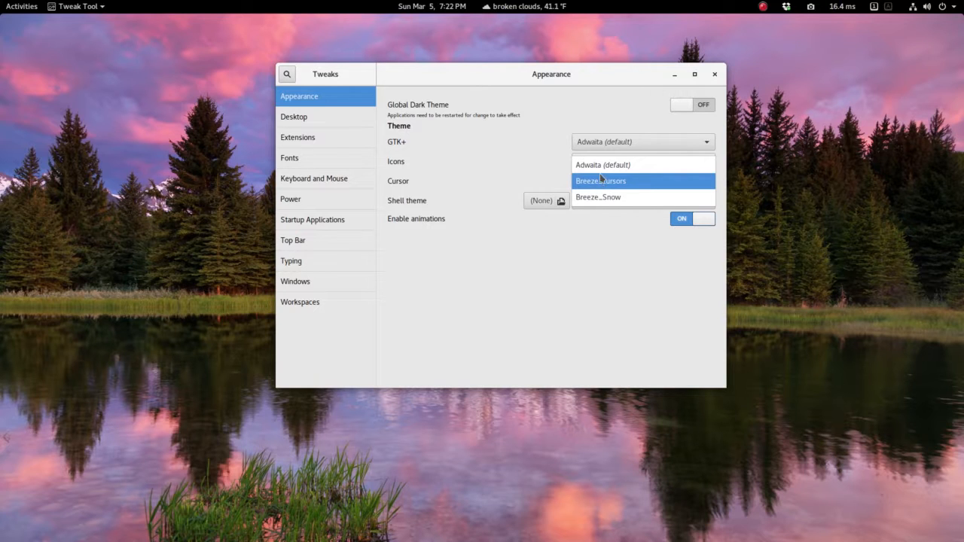
left_click(539, 187)
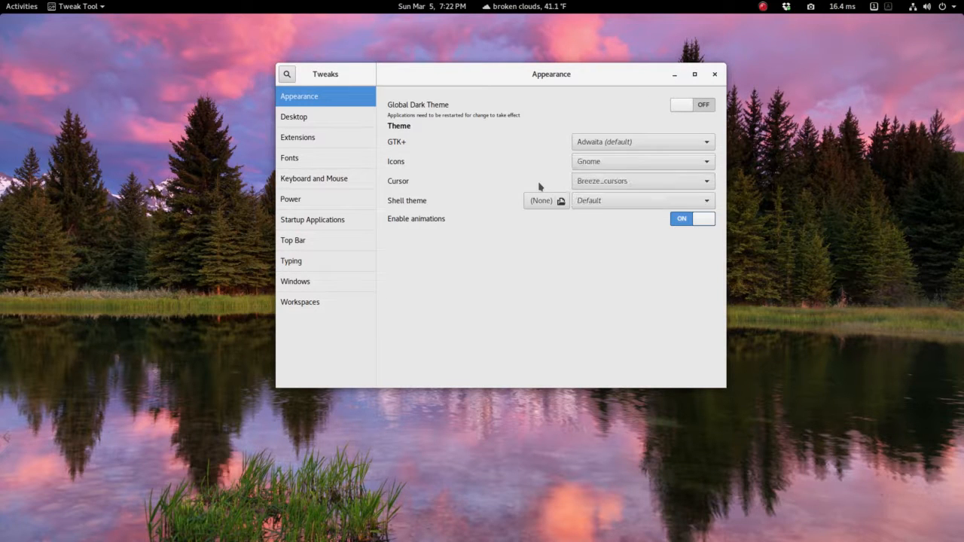
- Open the Desktop tweaks and move the Tweaks window temporarily aside to view the wallpaper behind it
left_click(300, 118)
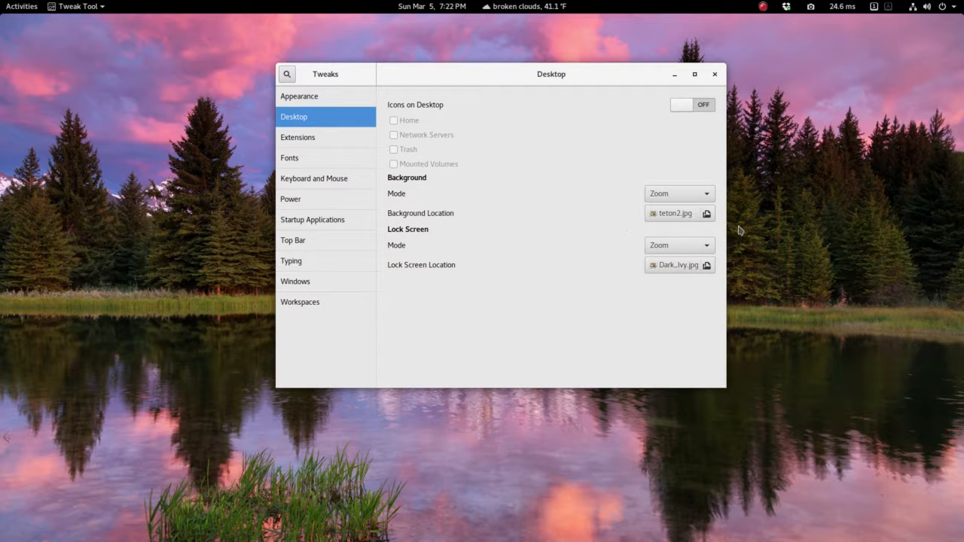
left_click_drag(597, 74, 605, 333)
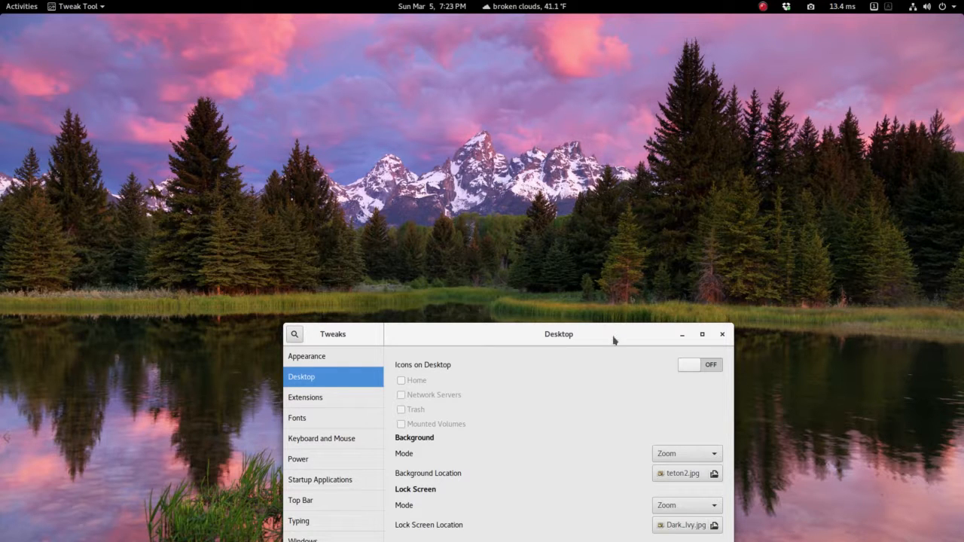
left_click_drag(614, 342, 632, 96)
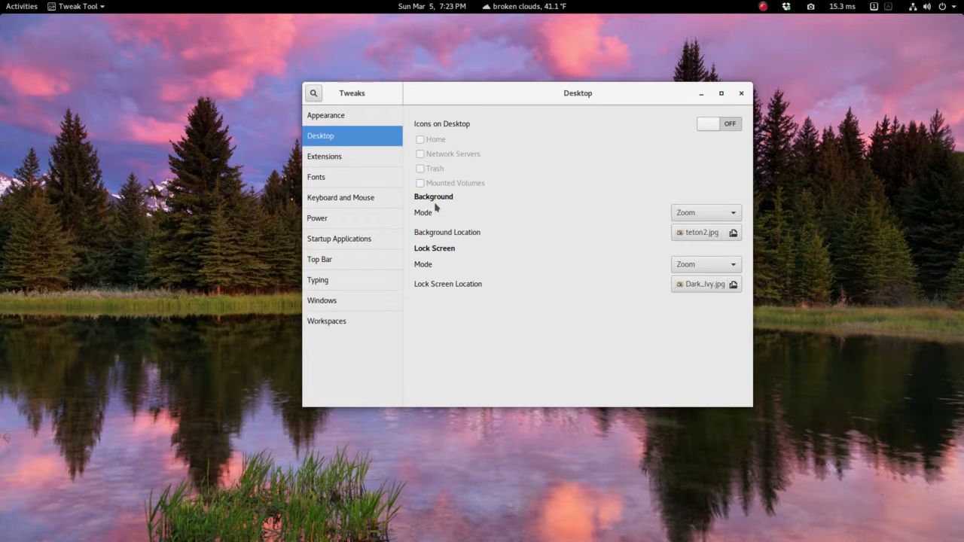
- Try the Centered, Scaled, Spanned, Stretched and Wallpaper background modes, and return the mode to Zoom
left_click(727, 215)
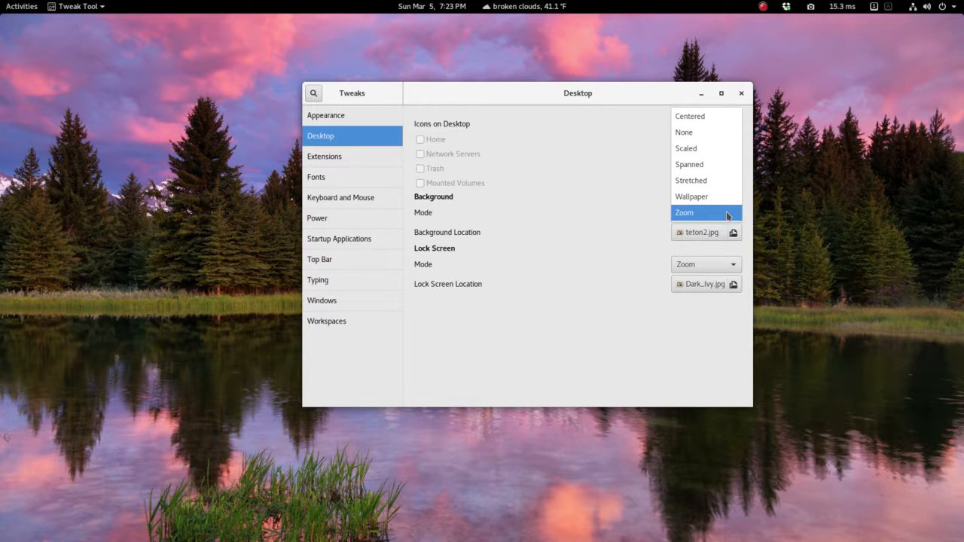
left_click(714, 120)
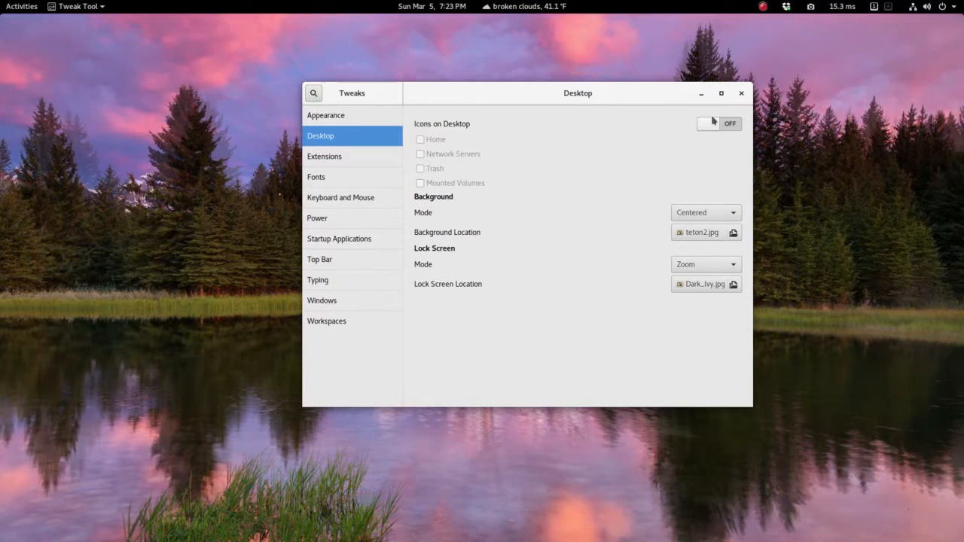
left_click(722, 217)
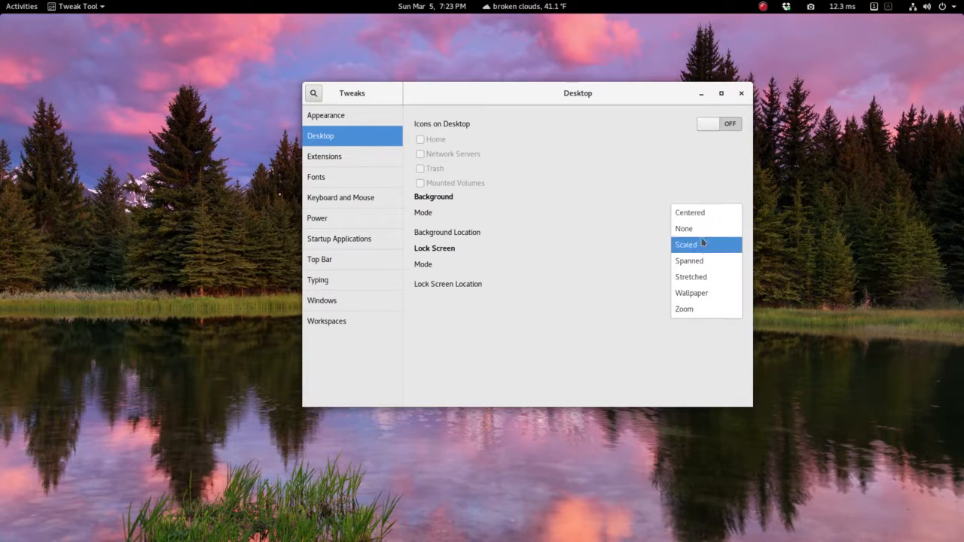
left_click(701, 244)
left_click(712, 214)
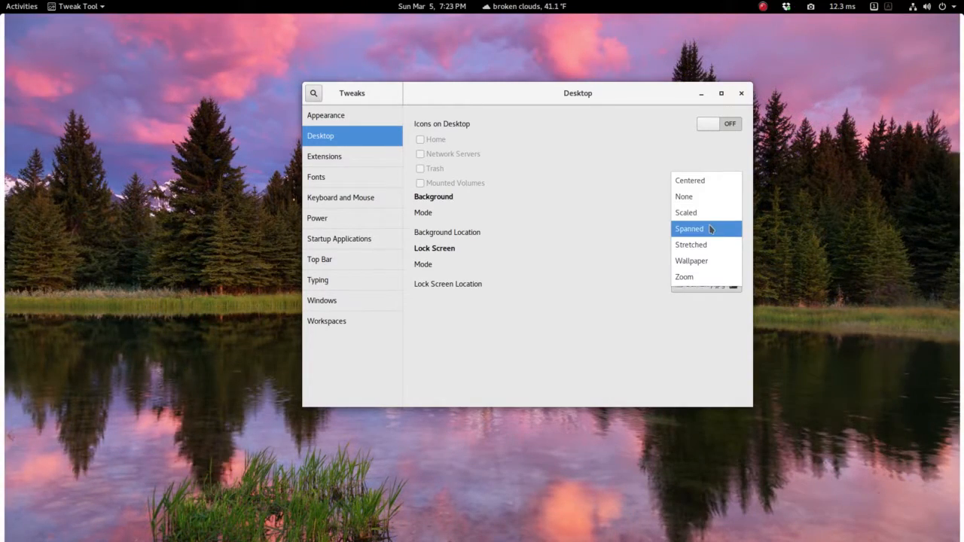
left_click(710, 228)
left_click(710, 213)
left_click(709, 235)
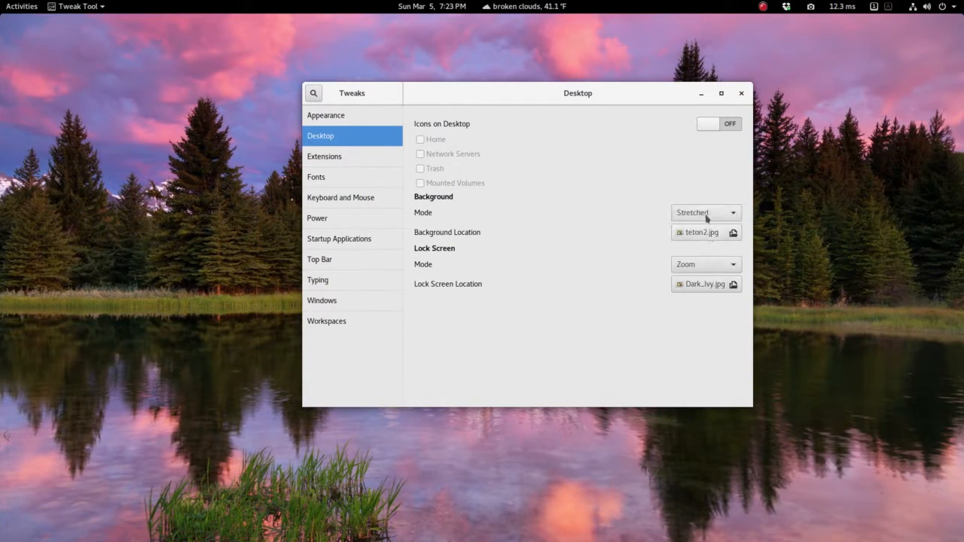
left_click(708, 215)
left_click(708, 229)
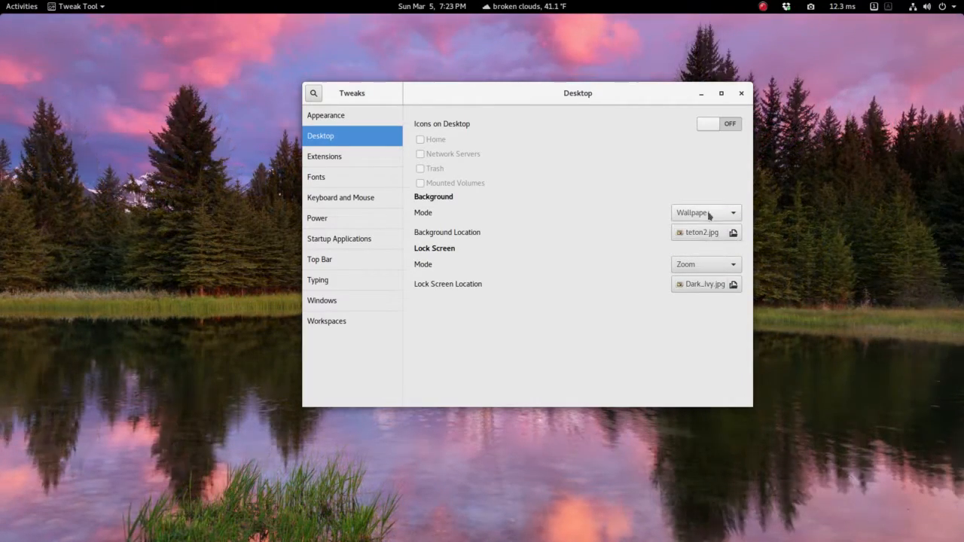
left_click(710, 213)
left_click(699, 227)
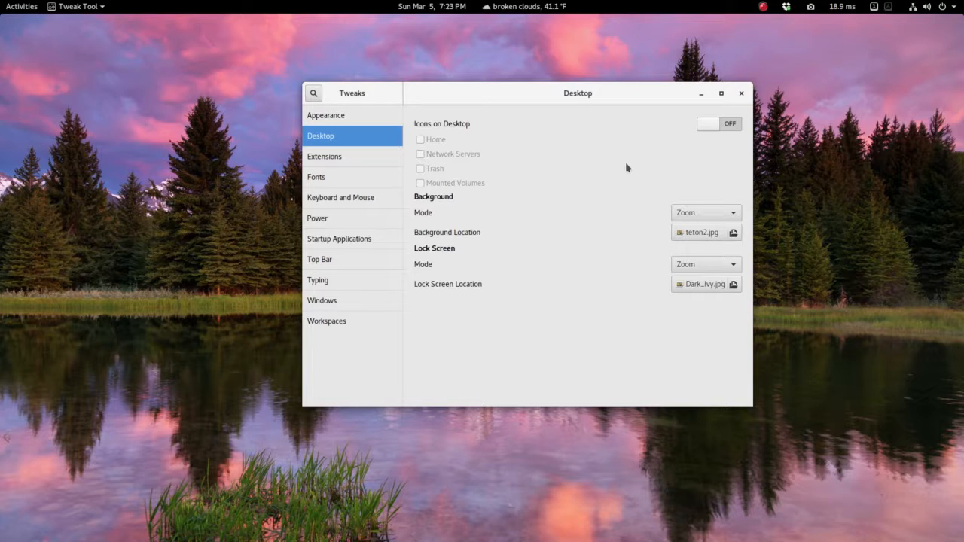
- Open the Extensions tweaks and review the installed shell extensions down to the end of the list
left_click(324, 159)
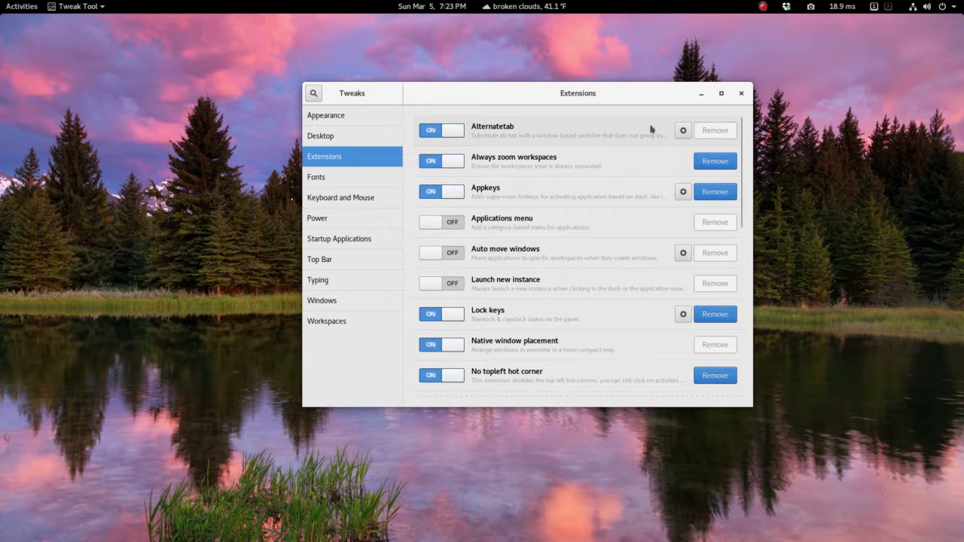
left_click_drag(630, 96, 617, 76)
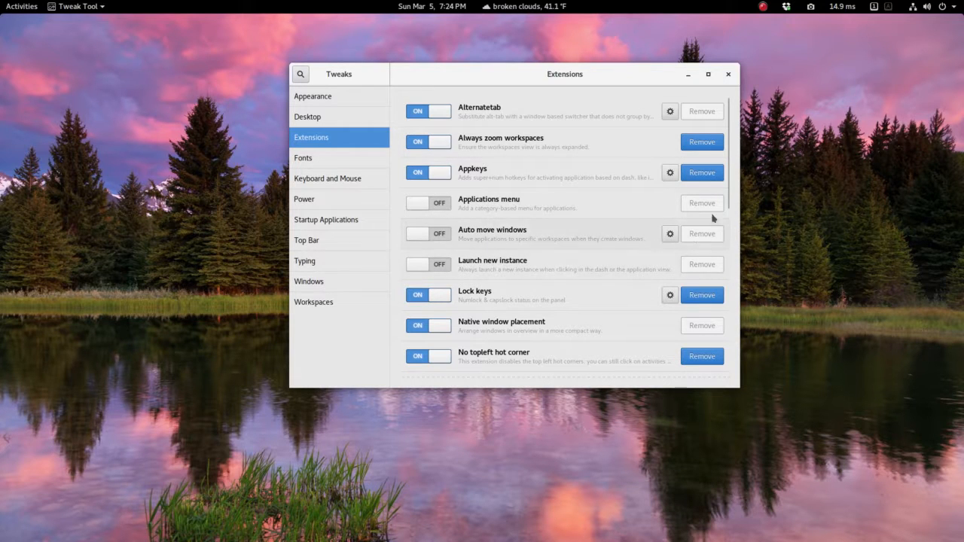
left_click_drag(730, 166, 720, 367)
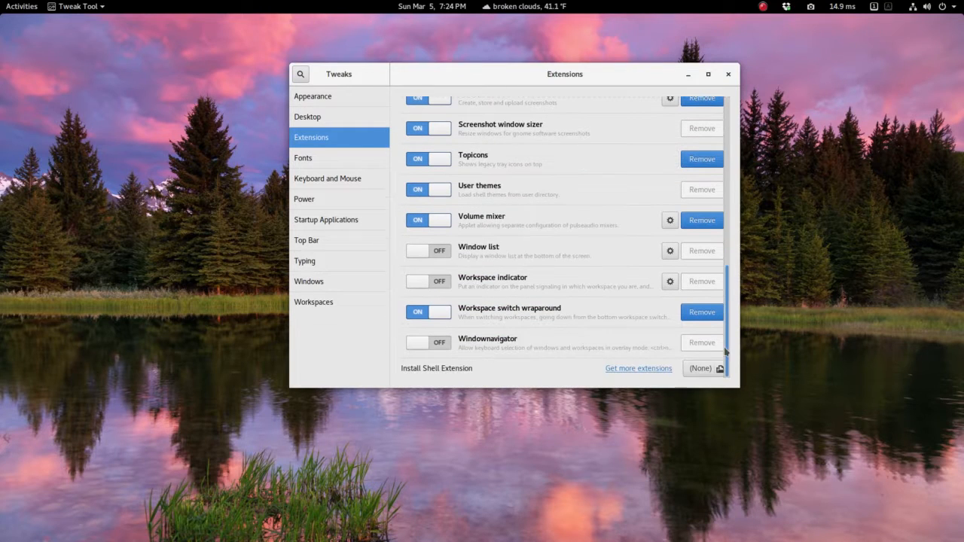
- Open the GNOME Shell Extensions website from the link for more extensions, examine the page and close the browser
left_click(630, 370)
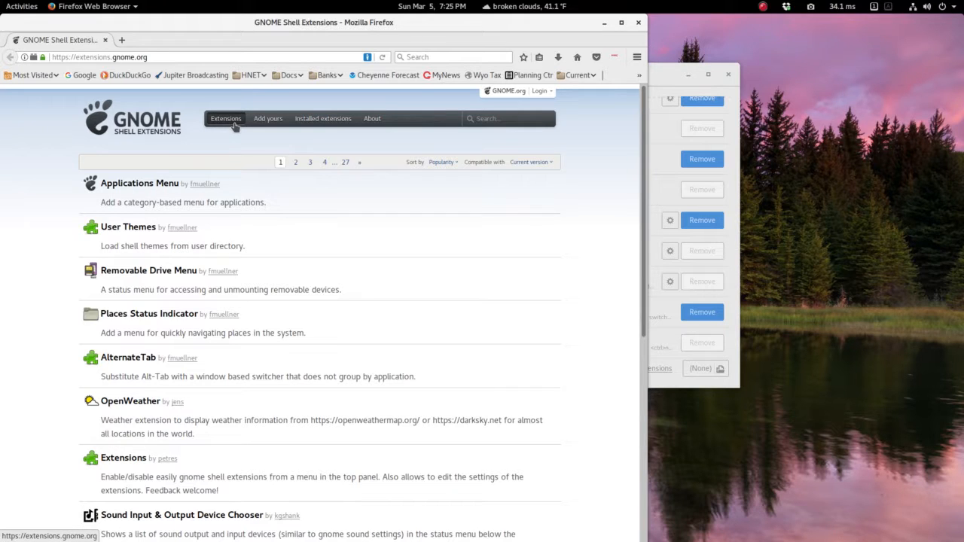
left_click(164, 57)
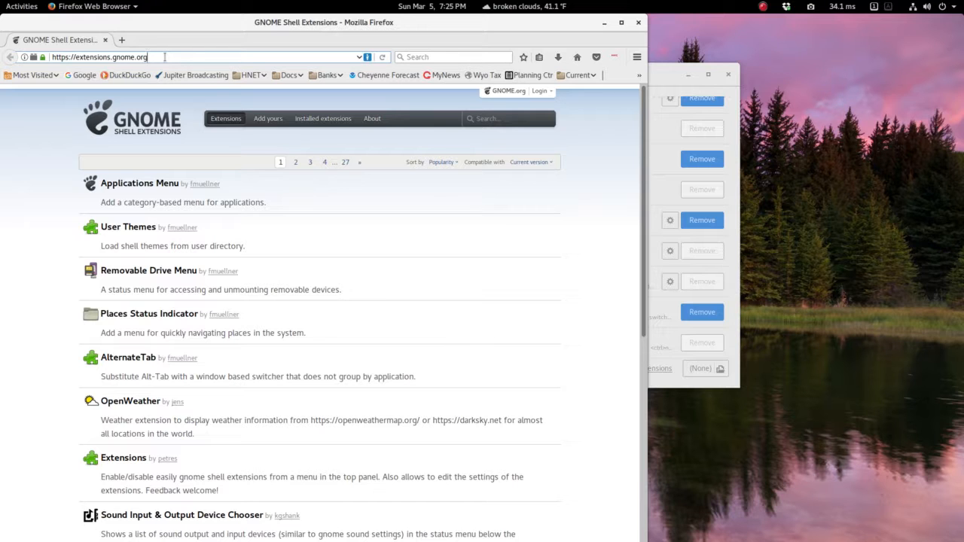
key("Return")
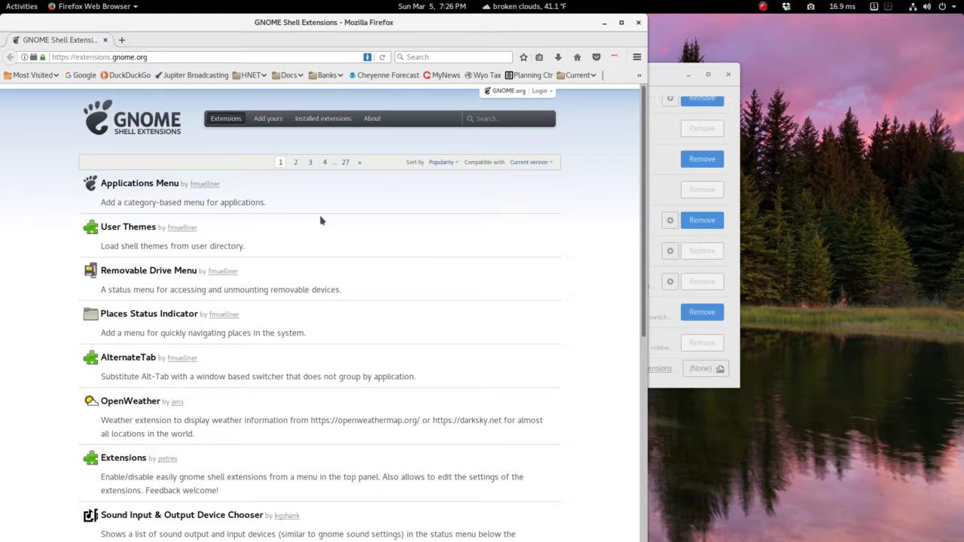
left_click(638, 26)
- Shift the Tweaks window slightly and examine the Num Lock and Caps Lock switches of the Lock Keys indicator
left_click_drag(515, 77, 476, 77)
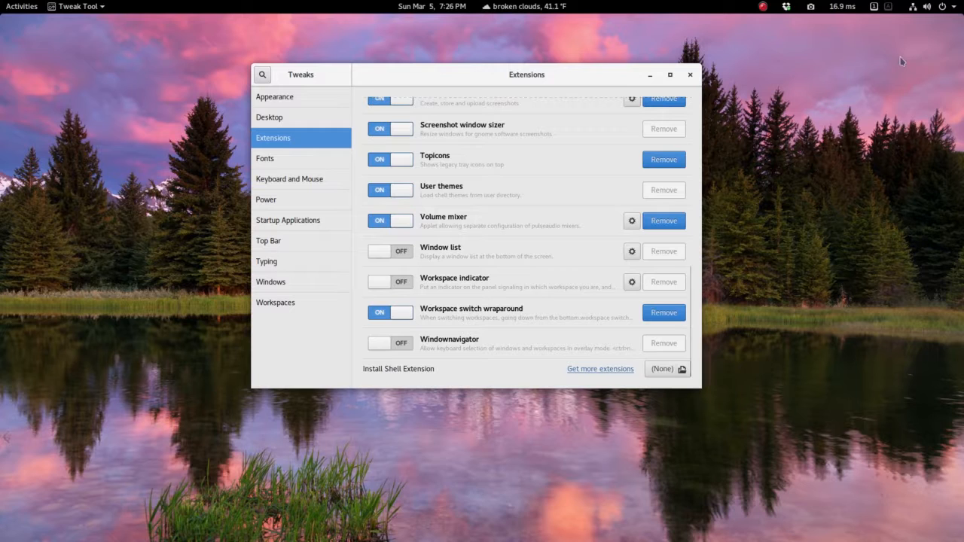
left_click(884, 7)
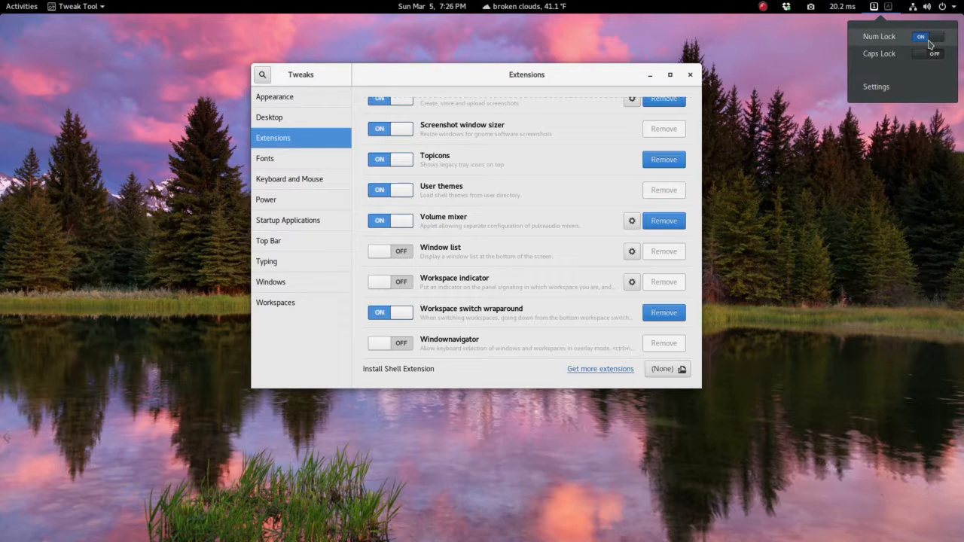
left_click(878, 5)
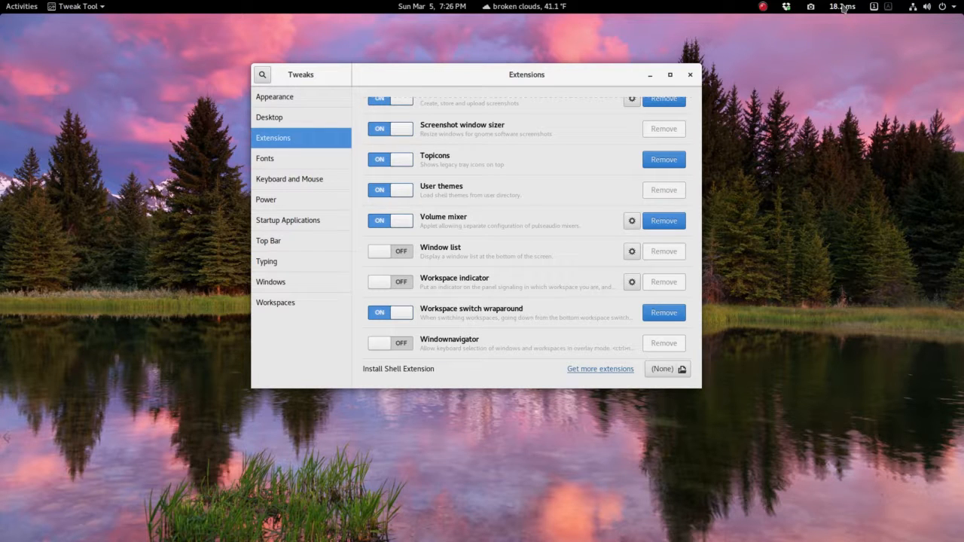
- Examine the Ping Indicator extension's interval, destination and beep settings without changing them, and close the dialog
left_click(844, 8)
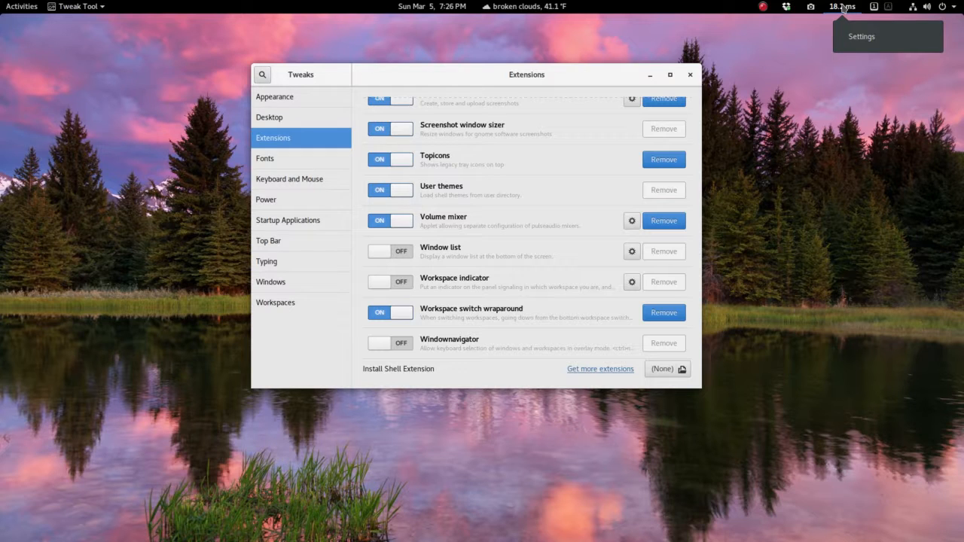
left_click(861, 36)
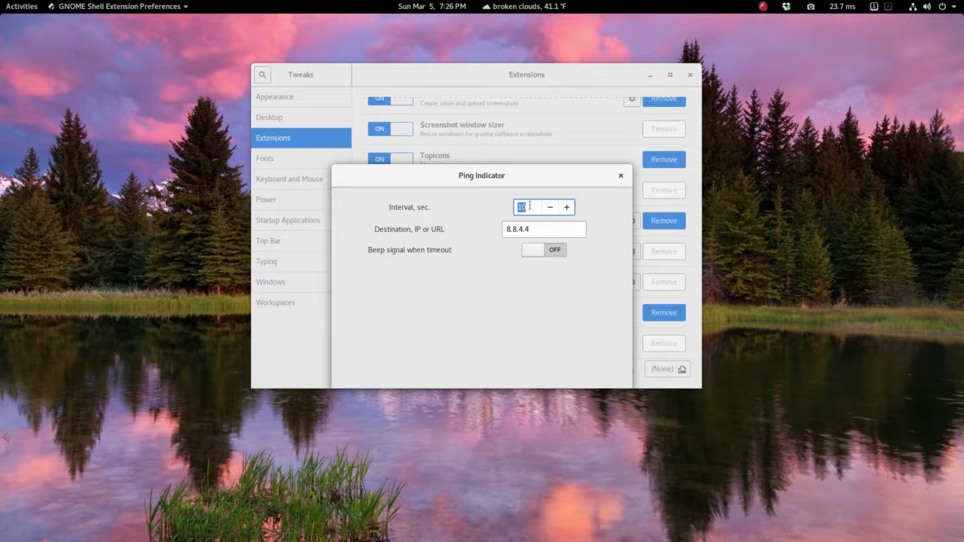
left_click(622, 176)
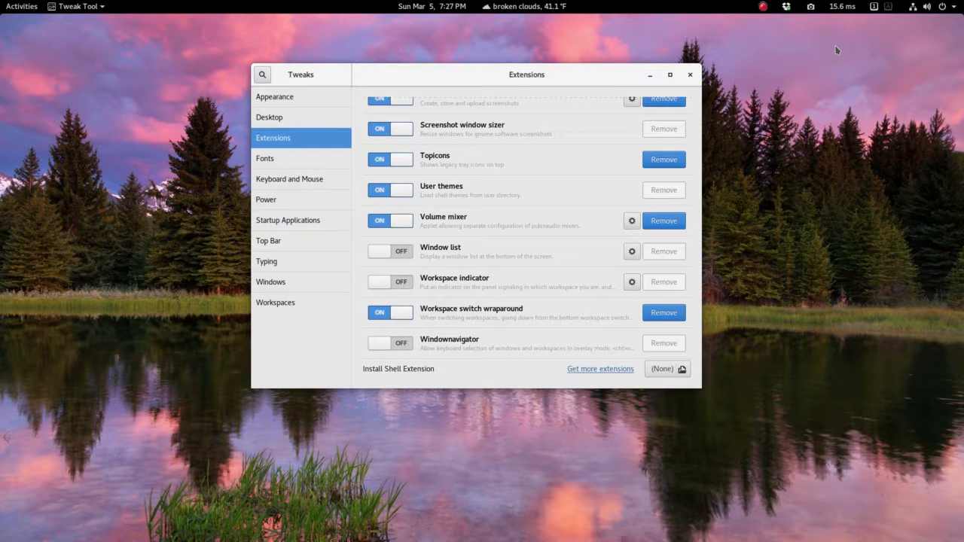
- Look at the screenshot extension's capture options and the weather extension's forecast, and return to the start of the extensions list
left_click(812, 7)
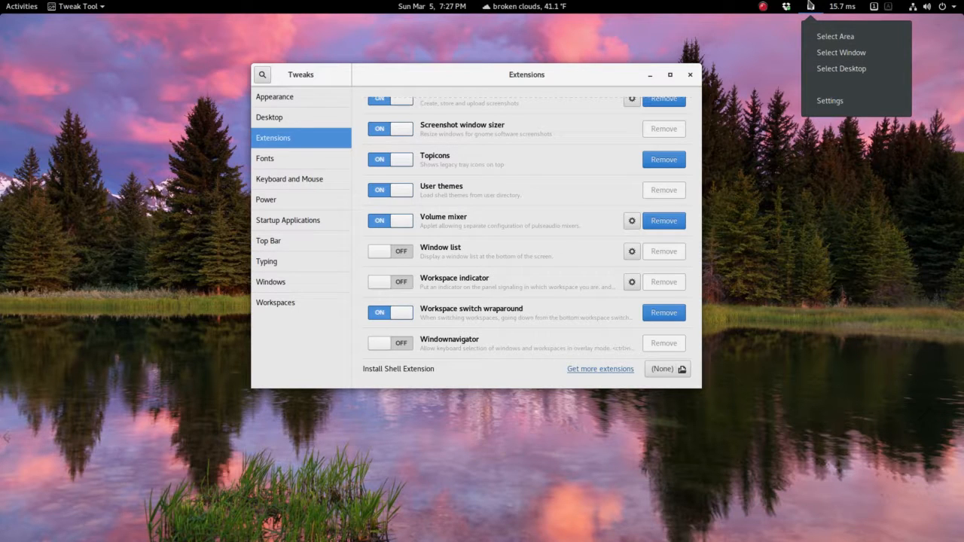
left_click(812, 7)
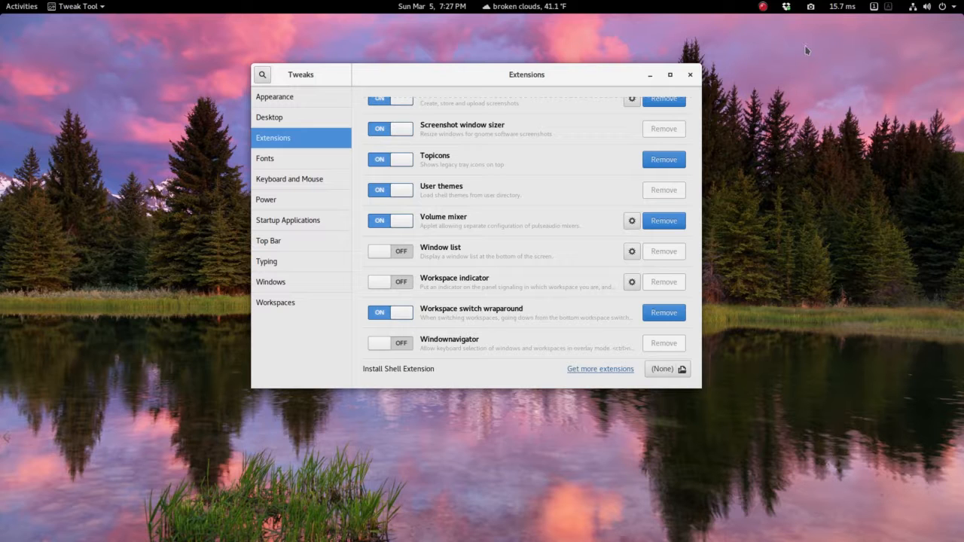
left_click(517, 6)
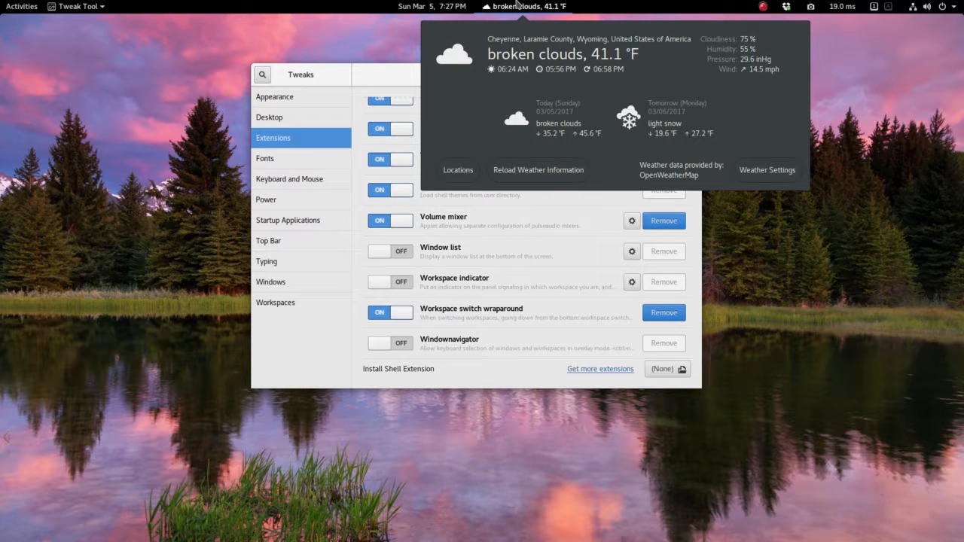
left_click(524, 6)
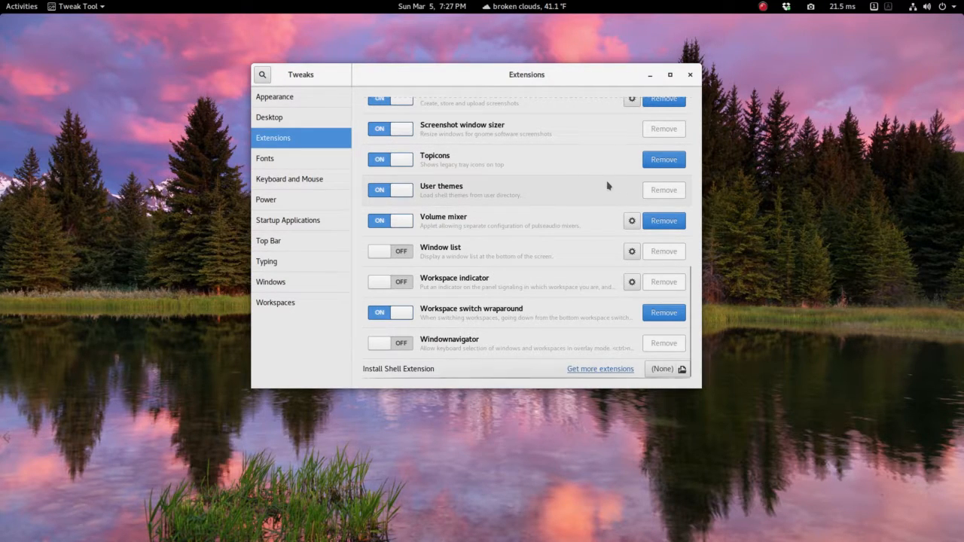
scroll(607, 183, "up", 10)
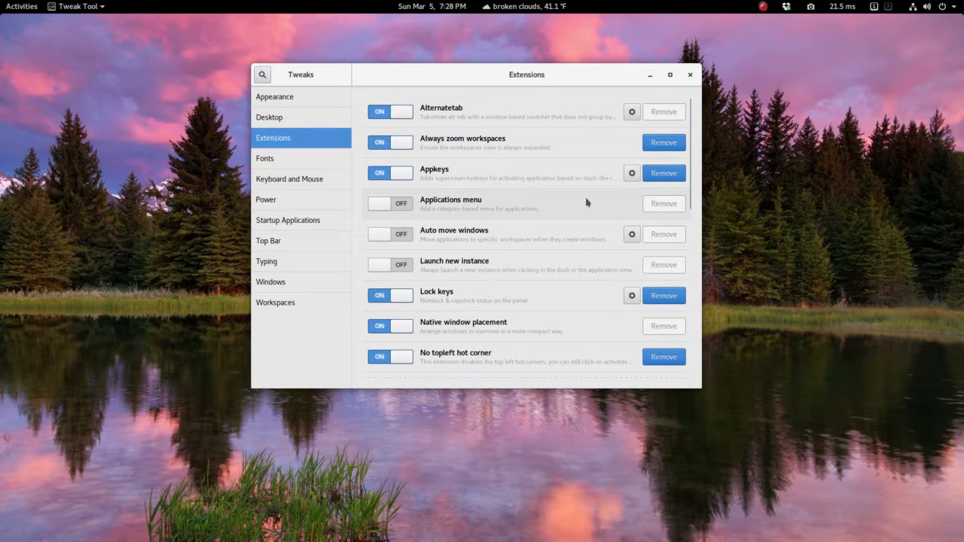
- Set the scaling factor in the Fonts tweaks to 1.50 and check its effect on the weather indicator
left_click(265, 159)
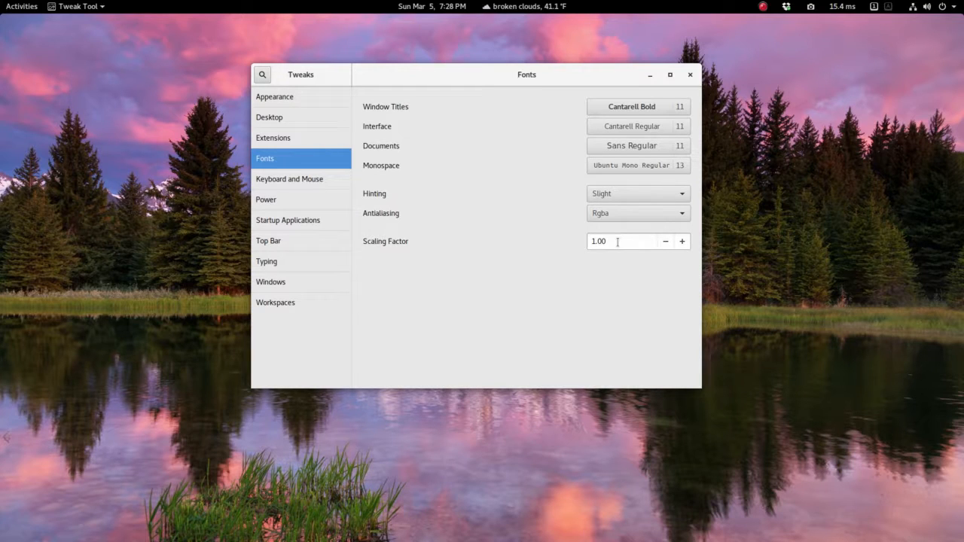
left_click_drag(618, 242, 599, 241)
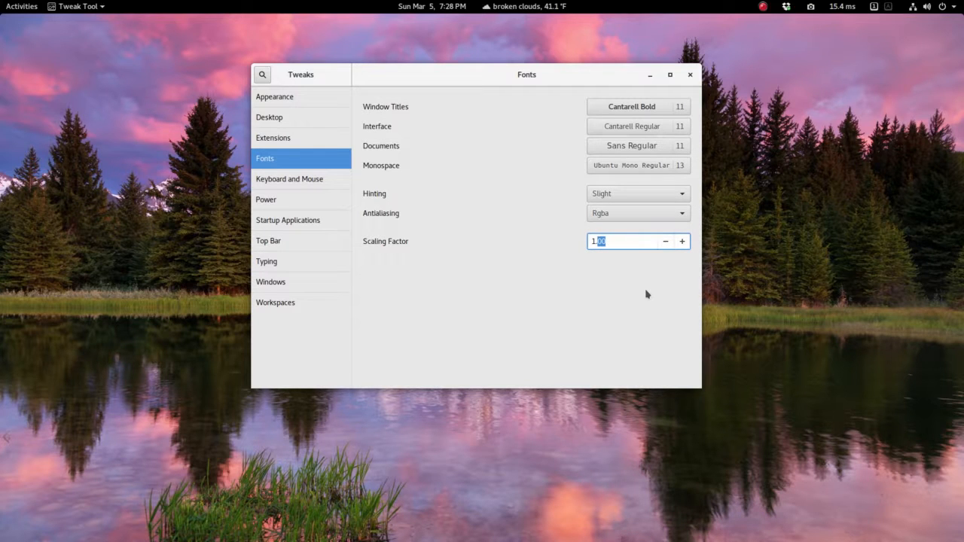
type("5")
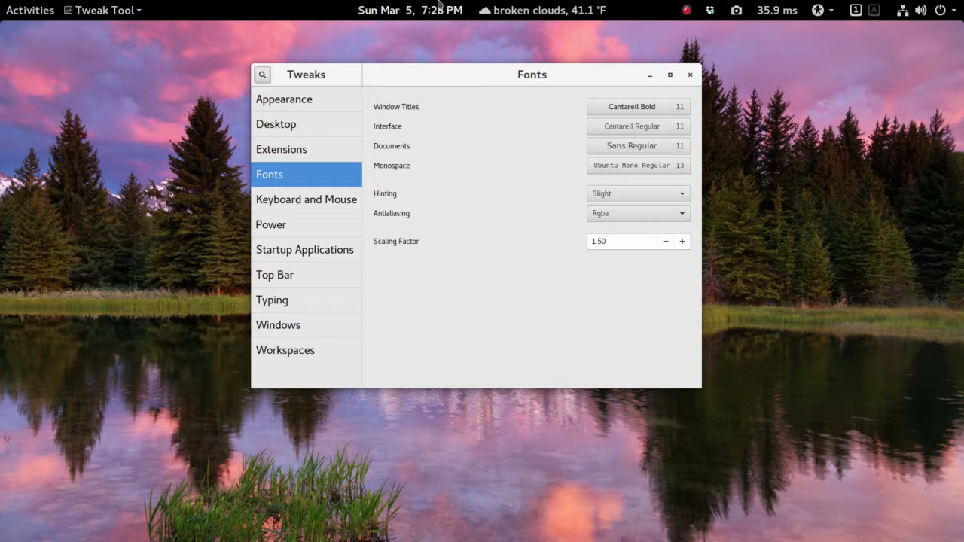
left_click(571, 15)
left_click(570, 12)
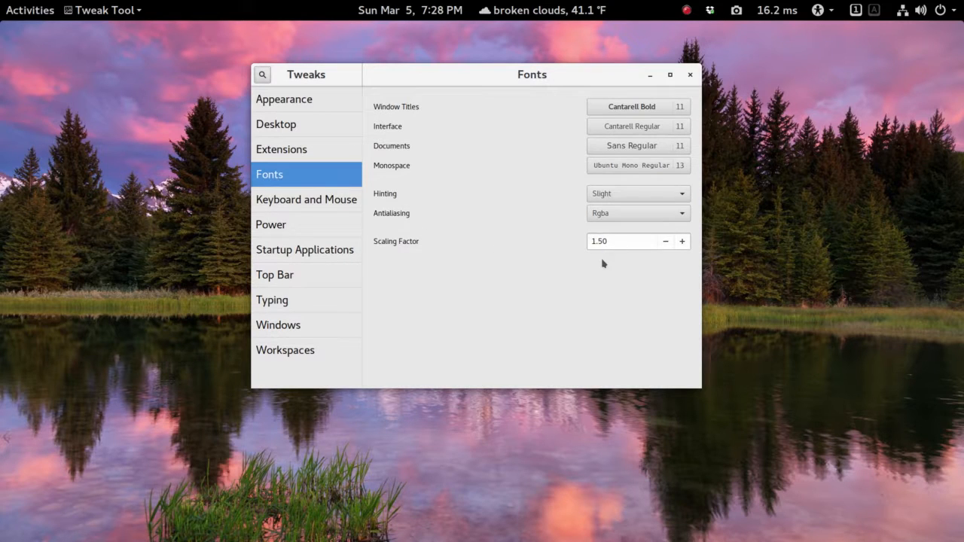
- Set the font scaling factor back to 1.0
left_click(616, 241)
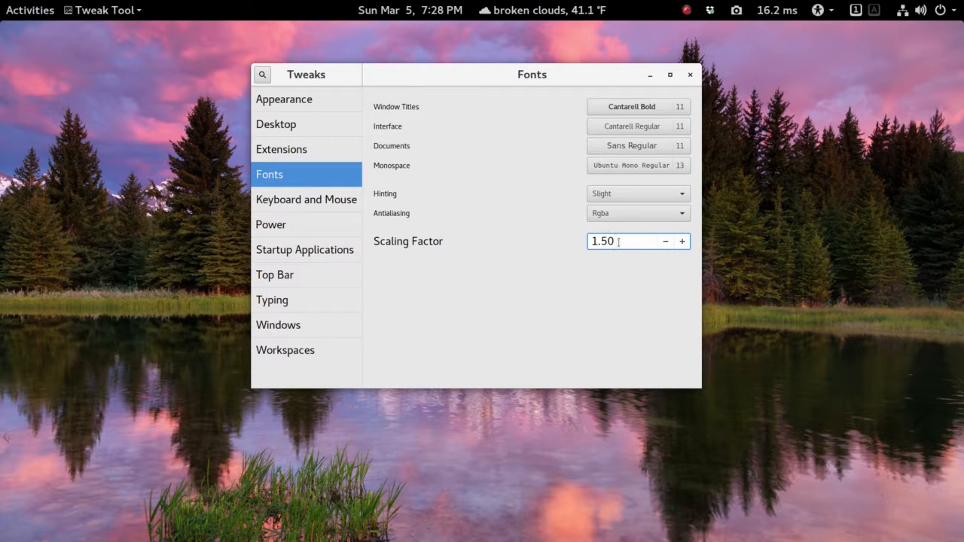
key("BackSpace")
key("BackSpace")
key("BackSpace")
type(".0")
key("Return")
- Close Tweak Tool and relaunch it by searching for "tweak"
left_click(690, 74)
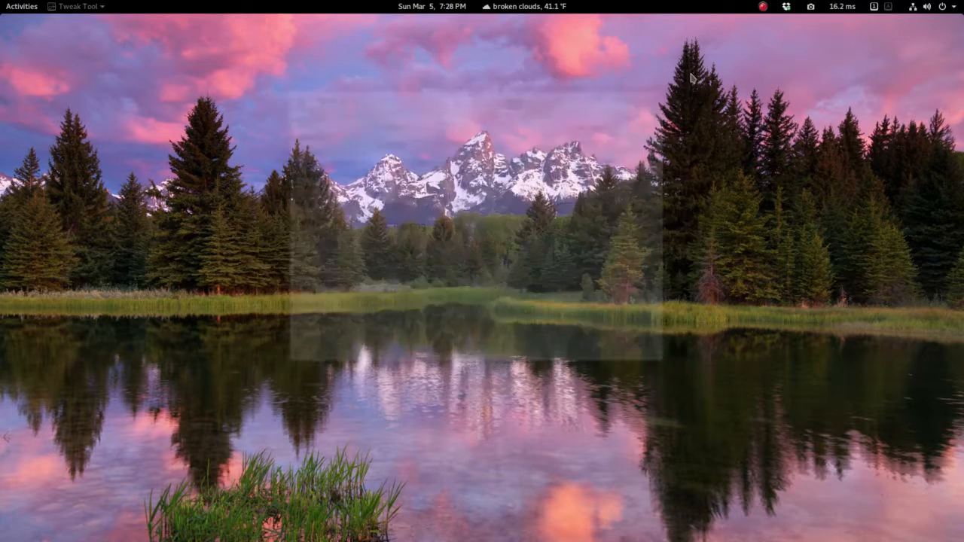
key("super")
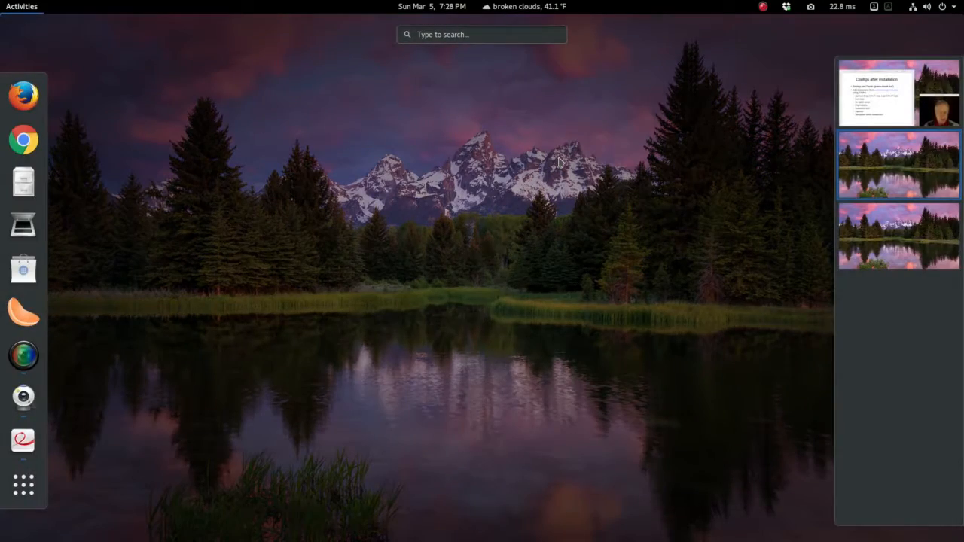
type("tweak")
key("Return")
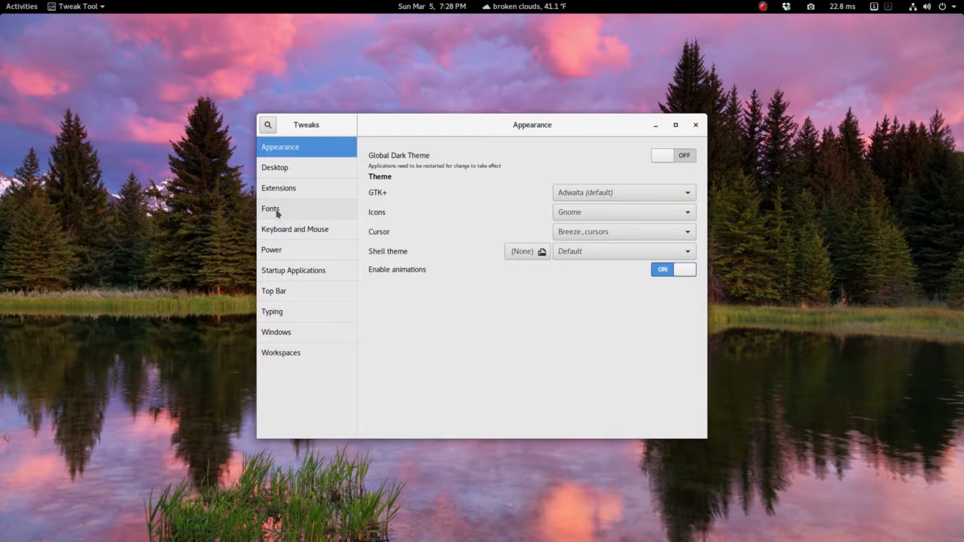
- Look over the Keyboard and Mouse tweaks and the Power tweaks
left_click(279, 230)
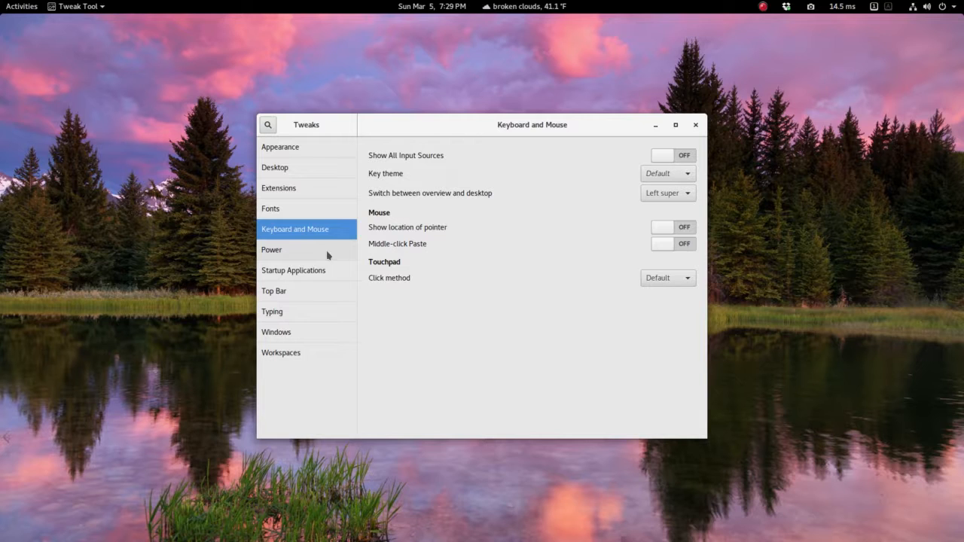
left_click(275, 254)
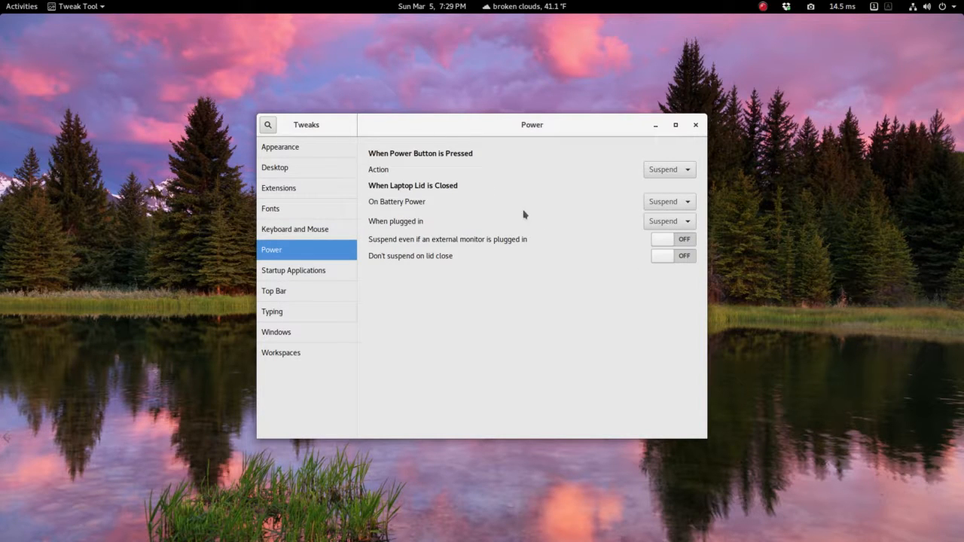
- Turn the clock's date display off in the Top Bar tweaks and turn it back on
left_click(283, 295)
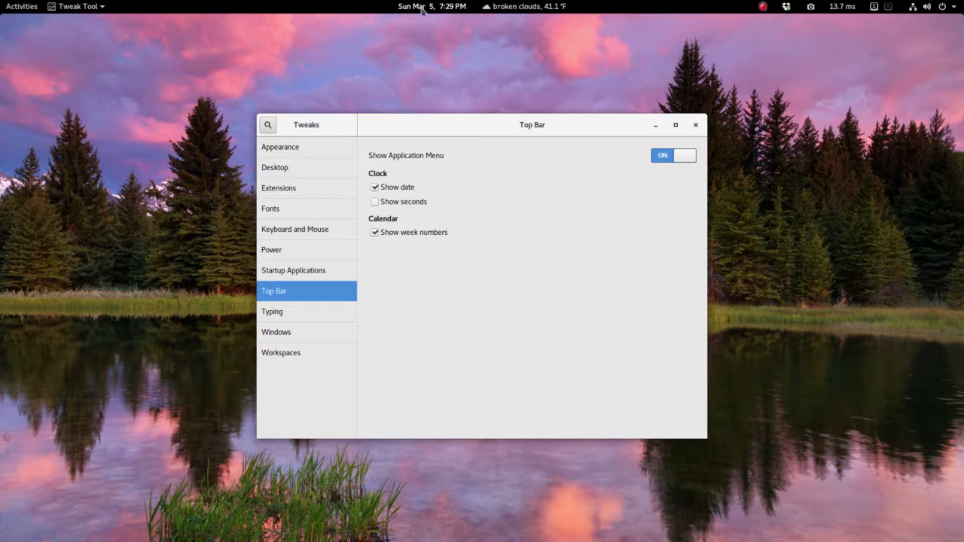
left_click(375, 188)
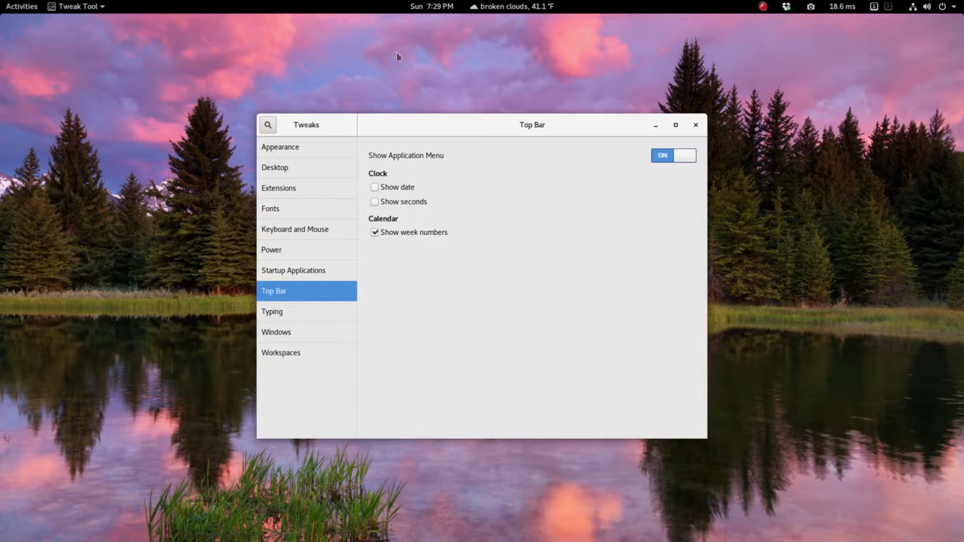
left_click(375, 189)
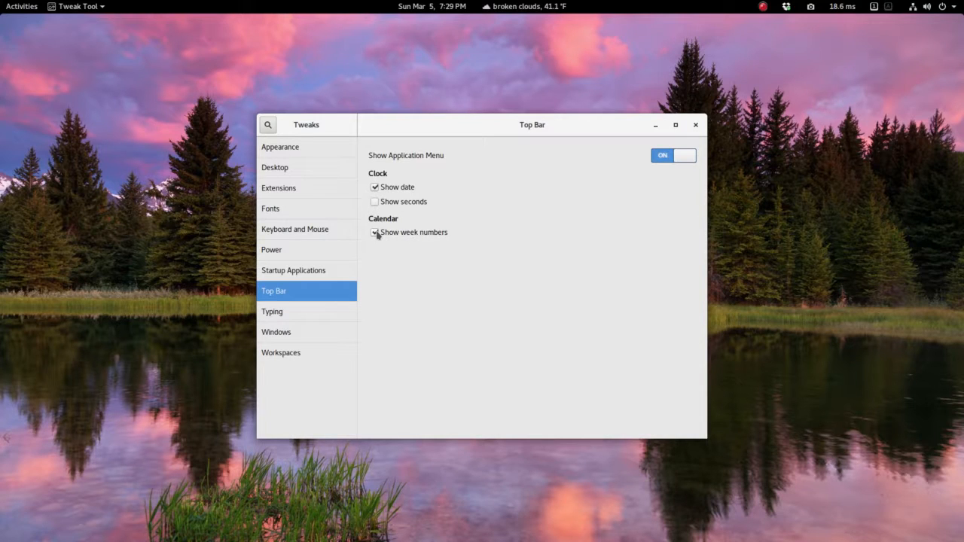
- Check the week numbers in the top bar's calendar, close it, and look over the Typing tweaks
left_click(447, 5)
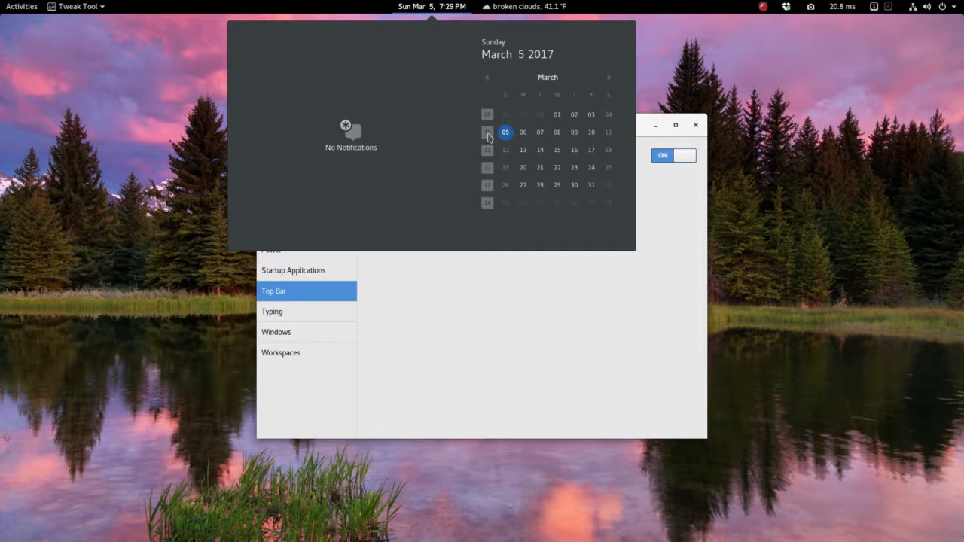
left_click(431, 6)
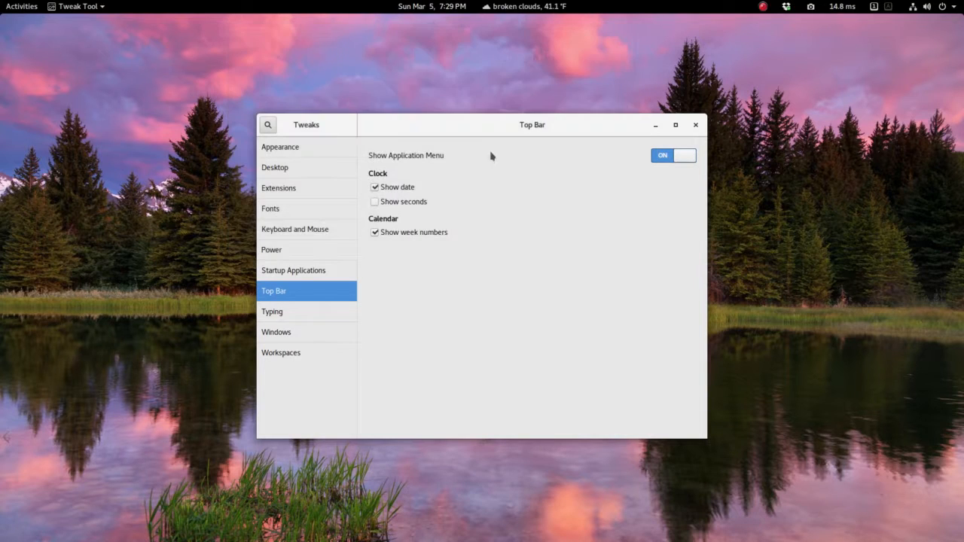
left_click(276, 314)
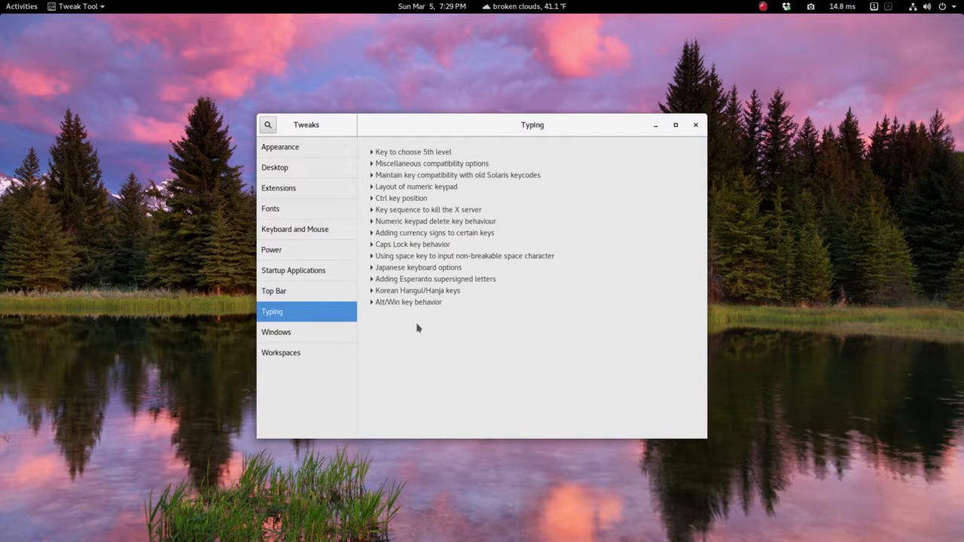
- Turn on Attached Modal Dialogs in the Windows tweaks and try moving Simple Scan's save dialog before cancelling it
left_click(272, 335)
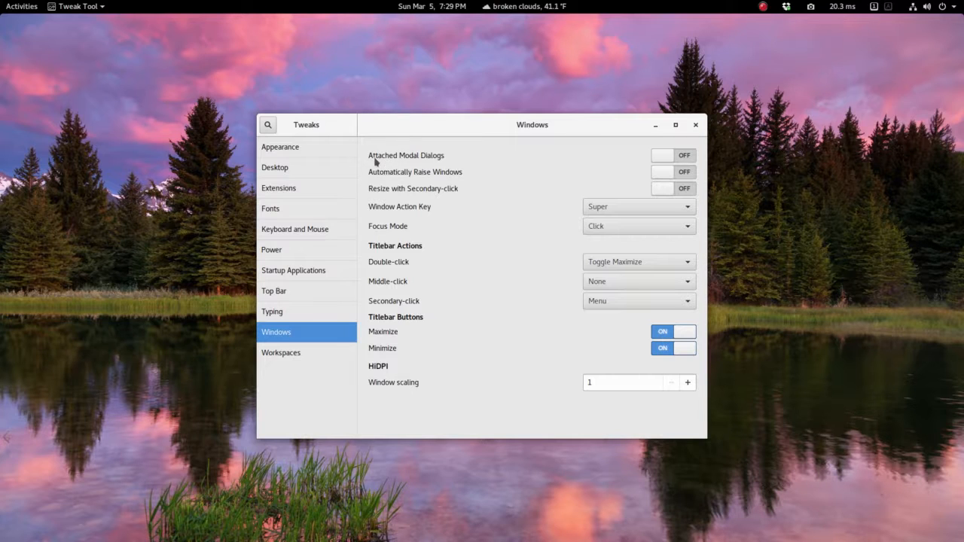
left_click(686, 157)
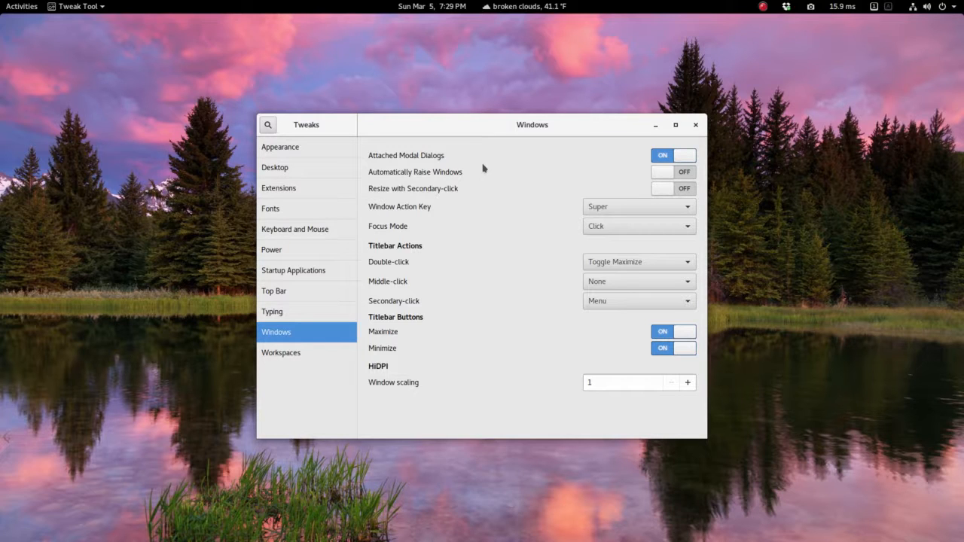
key("ctrl+alt+Down")
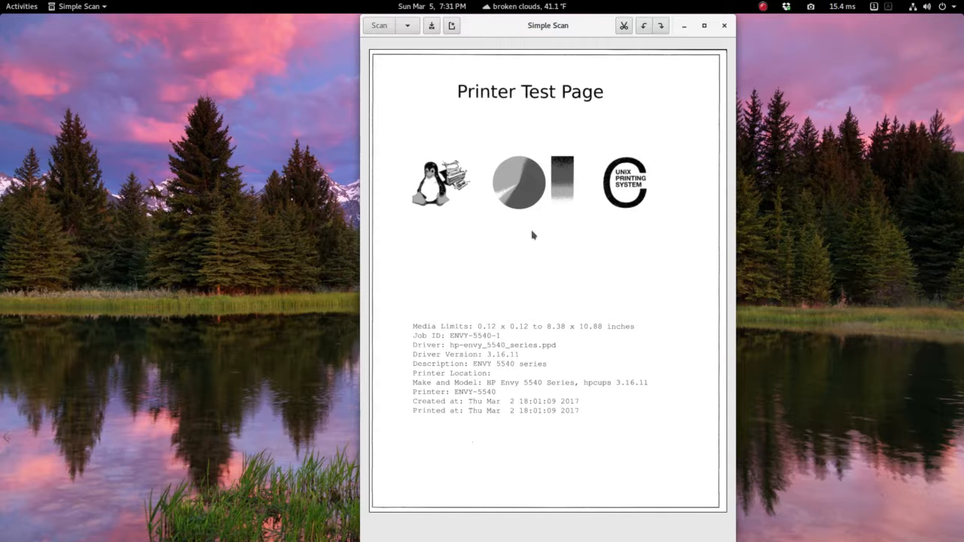
left_click(432, 26)
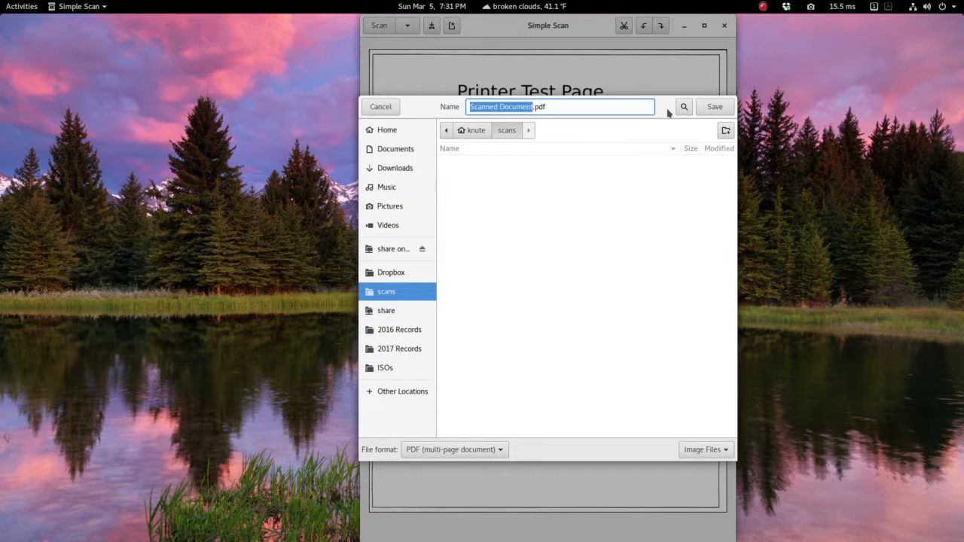
mouse_move(666, 112)
left_mouse_down()
mouse_move(619, 105)
mouse_move(654, 109)
left_mouse_up()
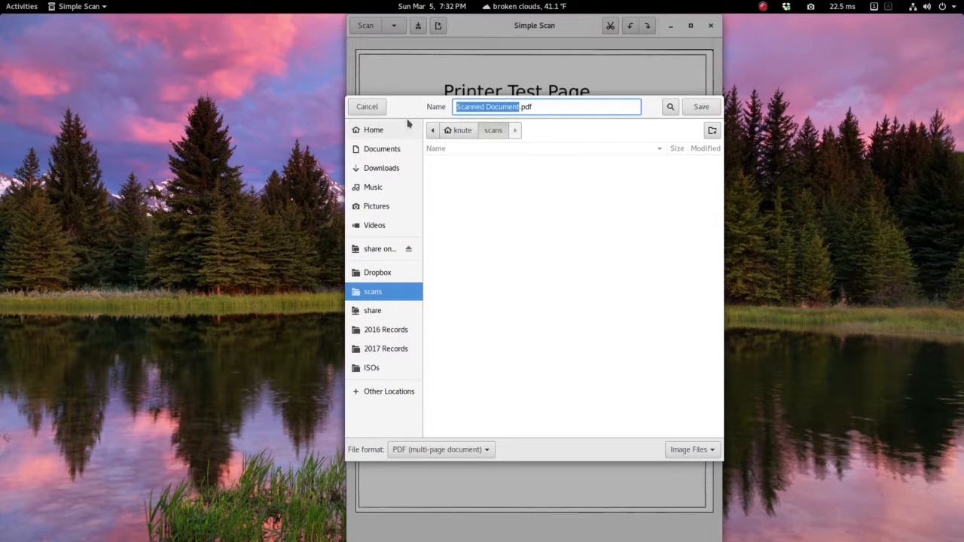
left_click(372, 109)
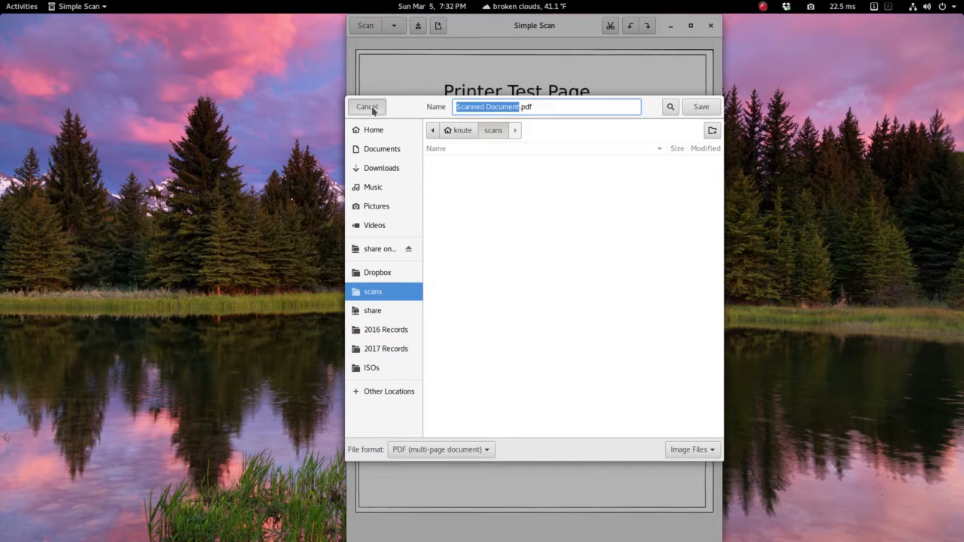
- Turn Attached Modal Dialogs off in Tweak Tool and test moving Simple Scan's save dialog away from its window, cancelling the save
key("alt+Tab")
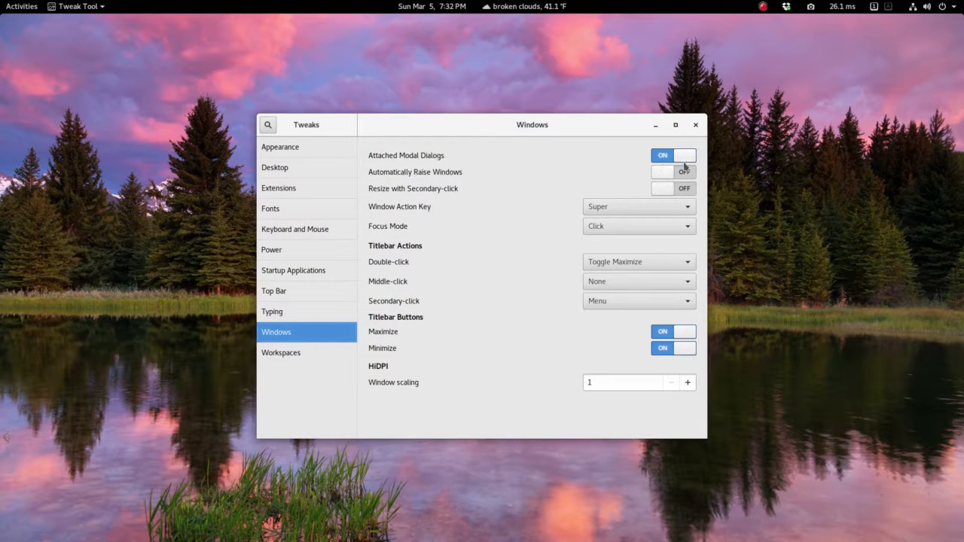
left_click(664, 156)
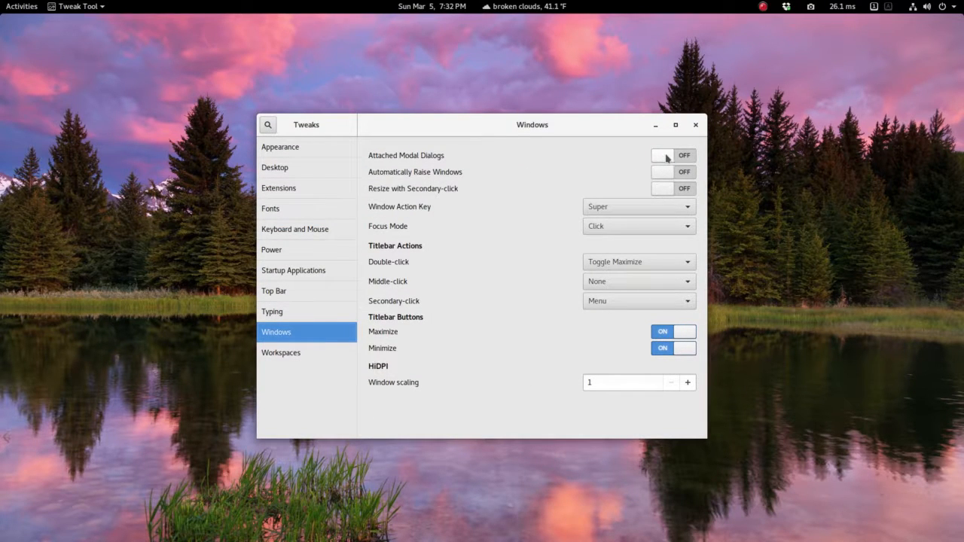
key("alt+Tab")
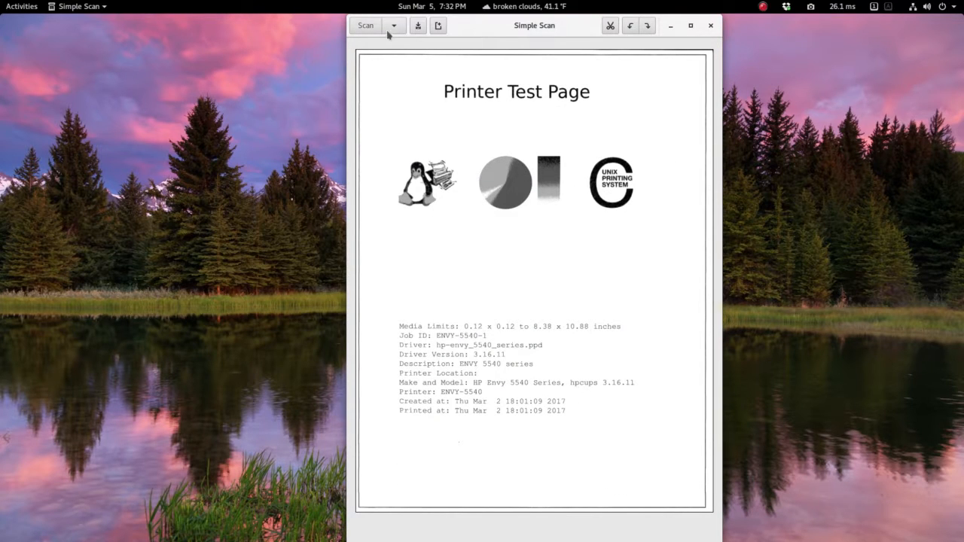
left_click(418, 27)
left_click_drag(656, 112, 341, 134)
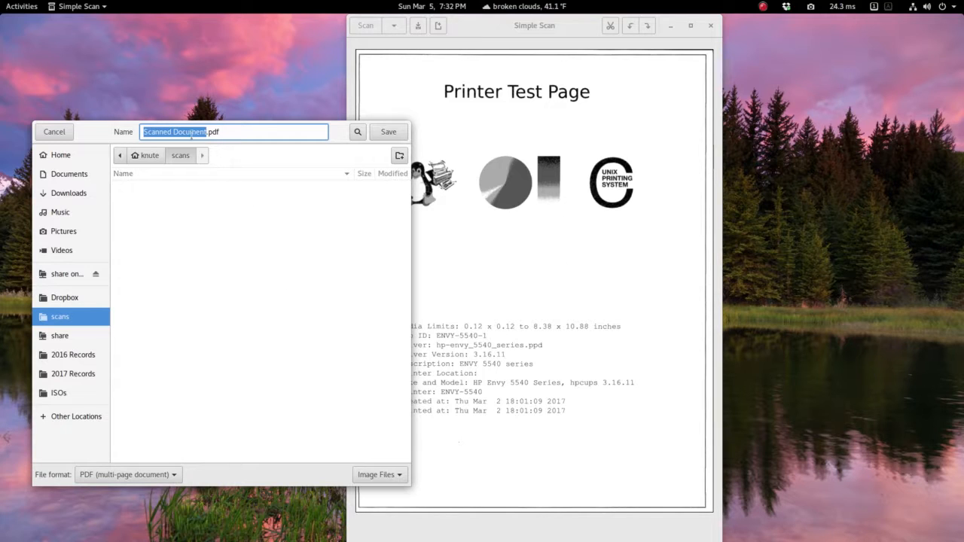
left_click(52, 134)
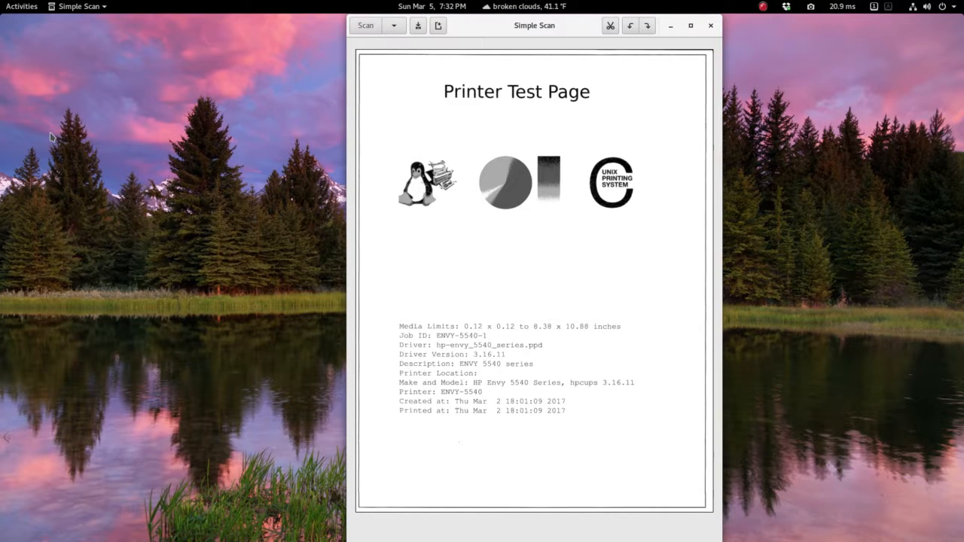
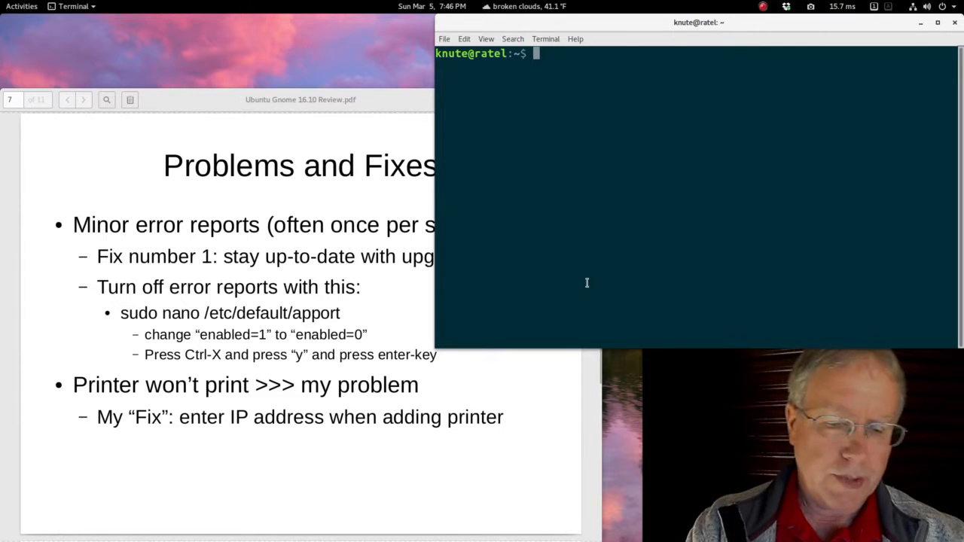
- Open /etc/default/apport in the terminal with sudo nano, authenticating with the account password
type("sudo nano")
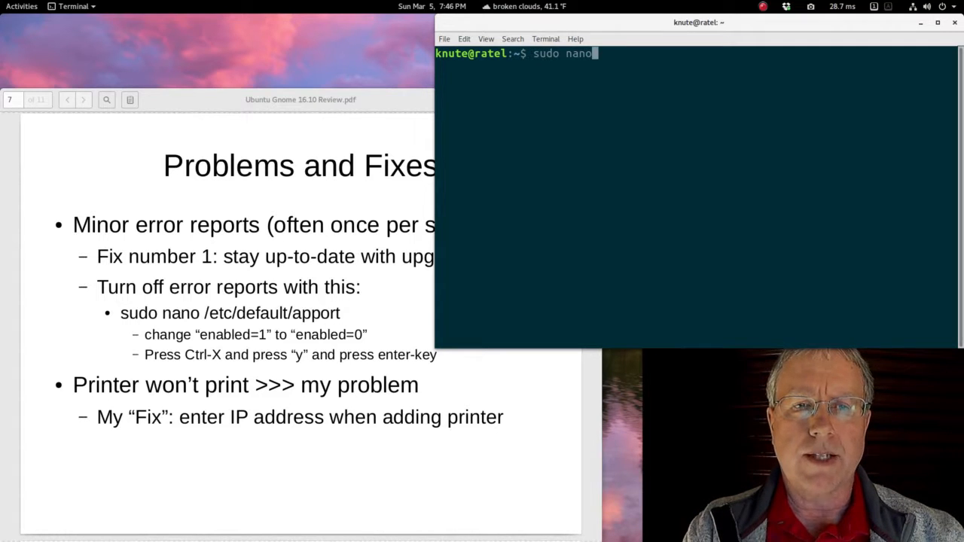
type("/")
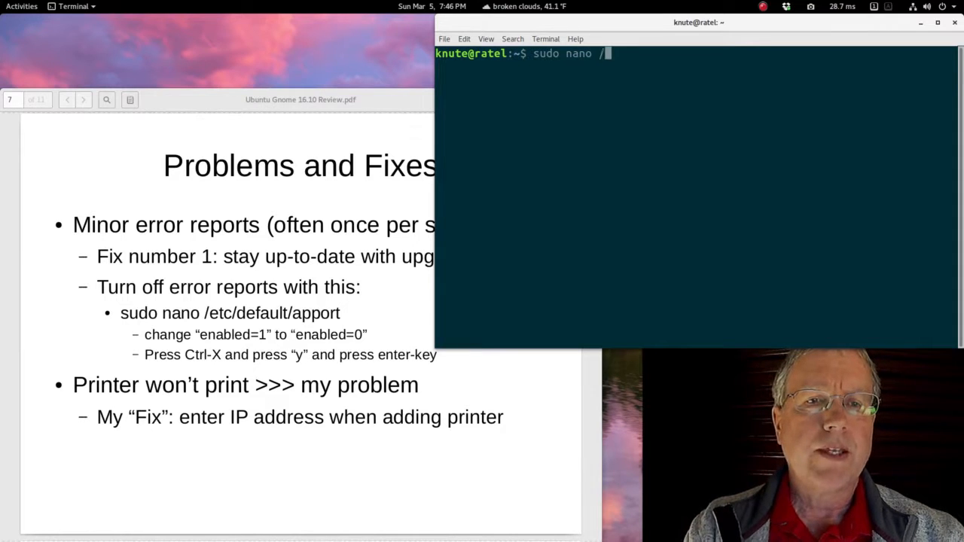
type("etc/defaul")
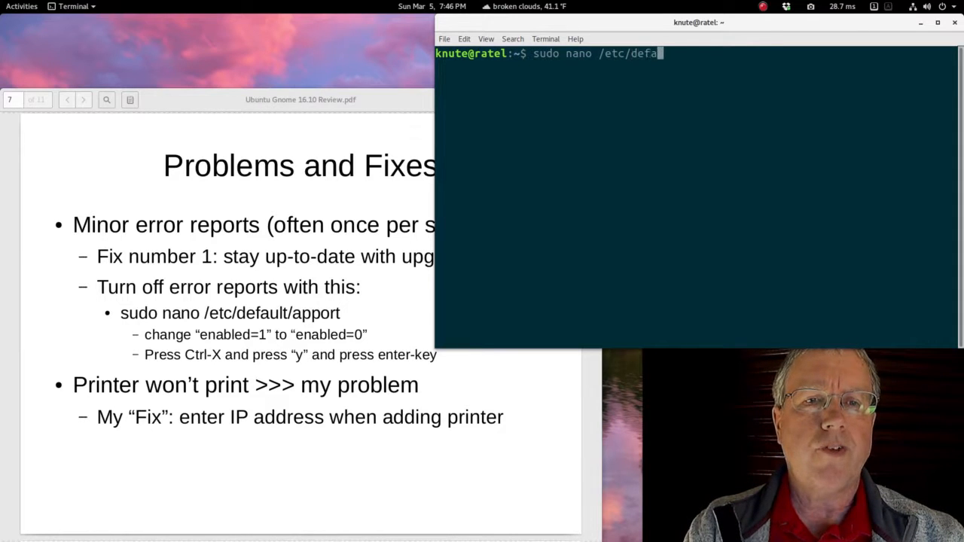
key("BackSpace")
key("BackSpace")
type("ul")
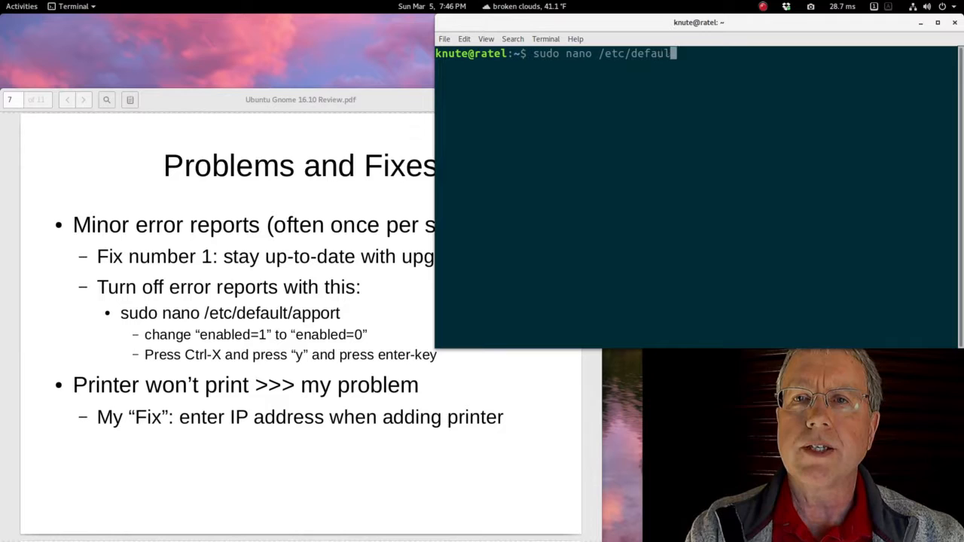
type("t/a")
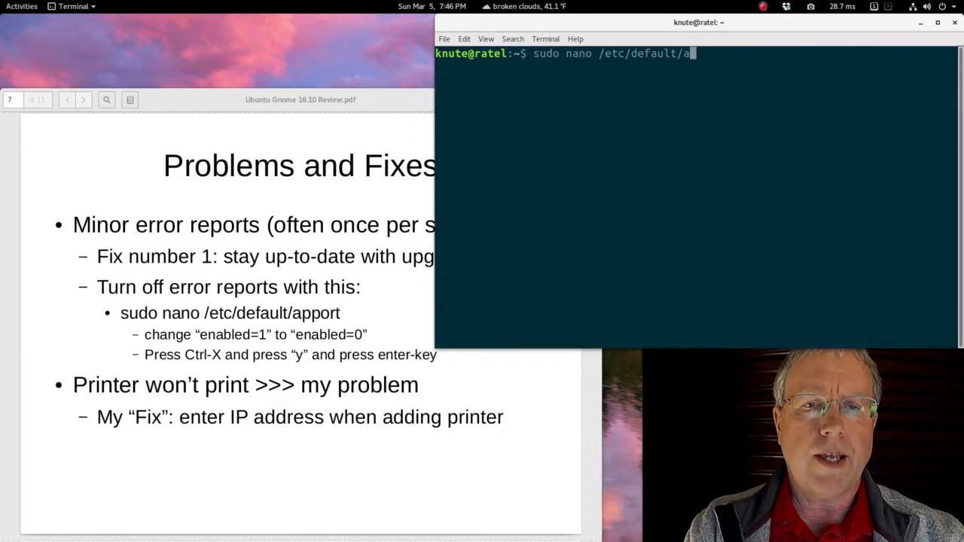
type("pport")
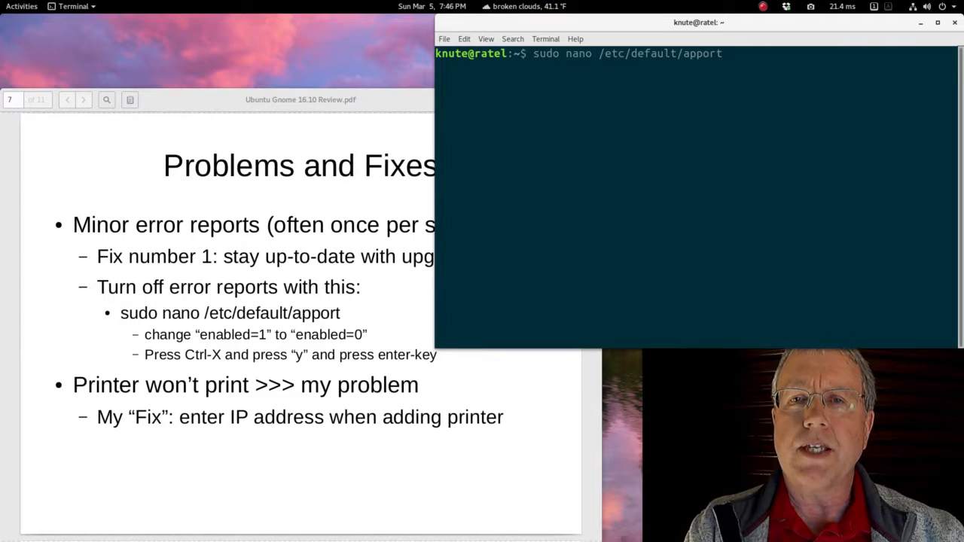
key("Return")
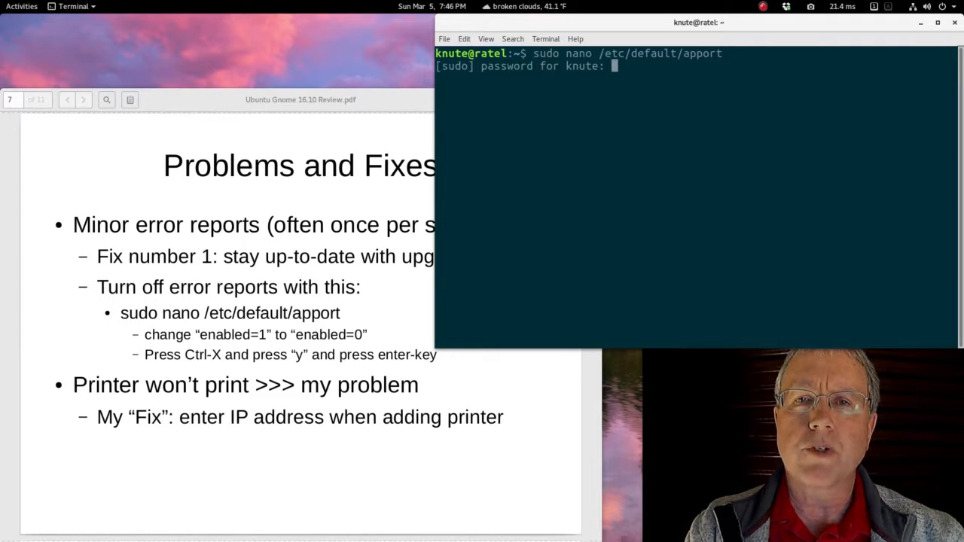
key("Return")
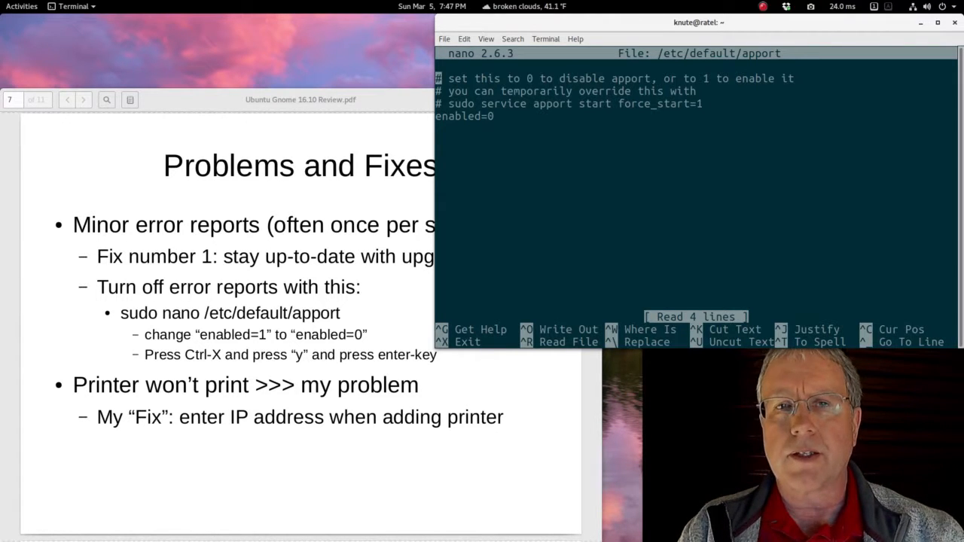
- Change the enabled setting in the apport file to enabled=1
key("Down")
key("Down")
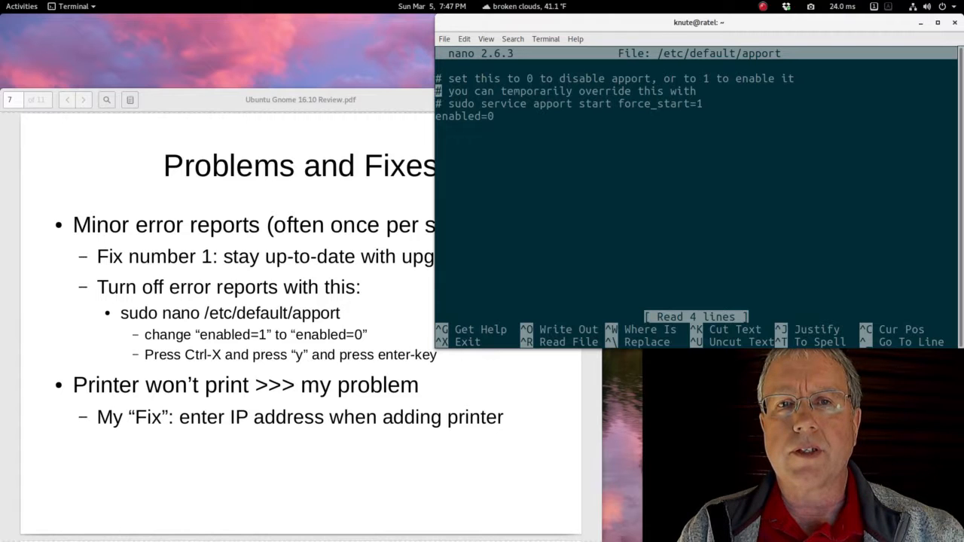
key("Down")
key("Right")
key("Right")
key("Right")
key("Right")
key("Right")
key("Right")
key("Right")
key("Right")
key("Right")
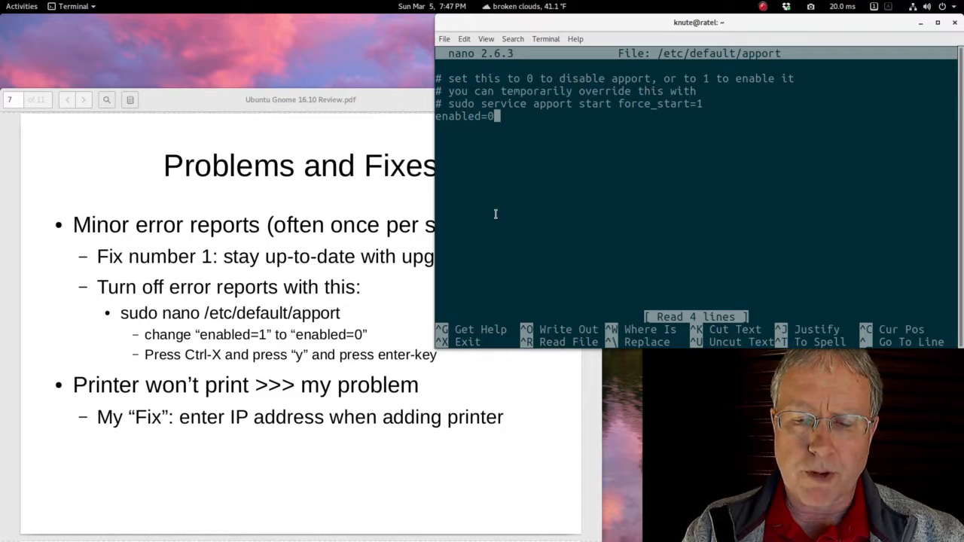
key("BackSpace")
type("1")
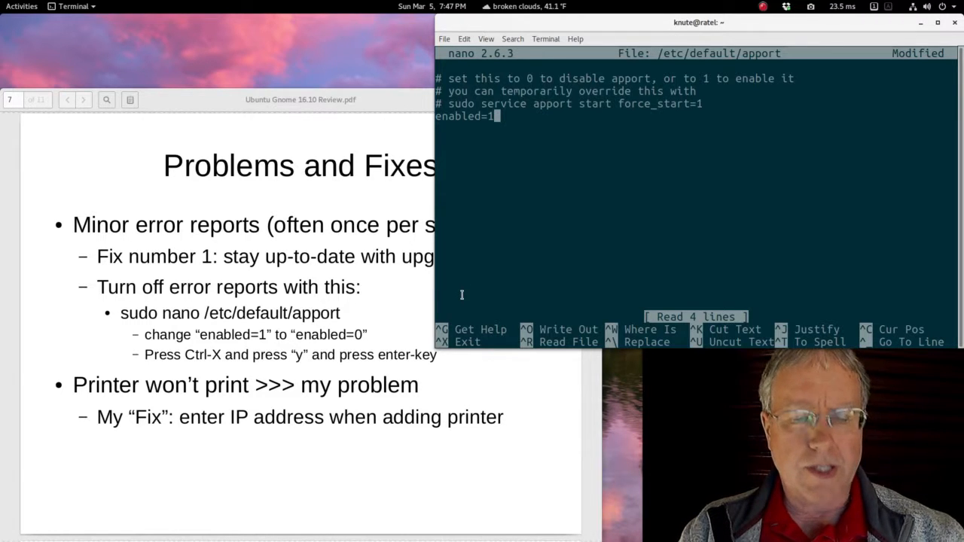
- Exit nano, saving the modified file under the same name, /etc/default/apport
key("ctrl+x")
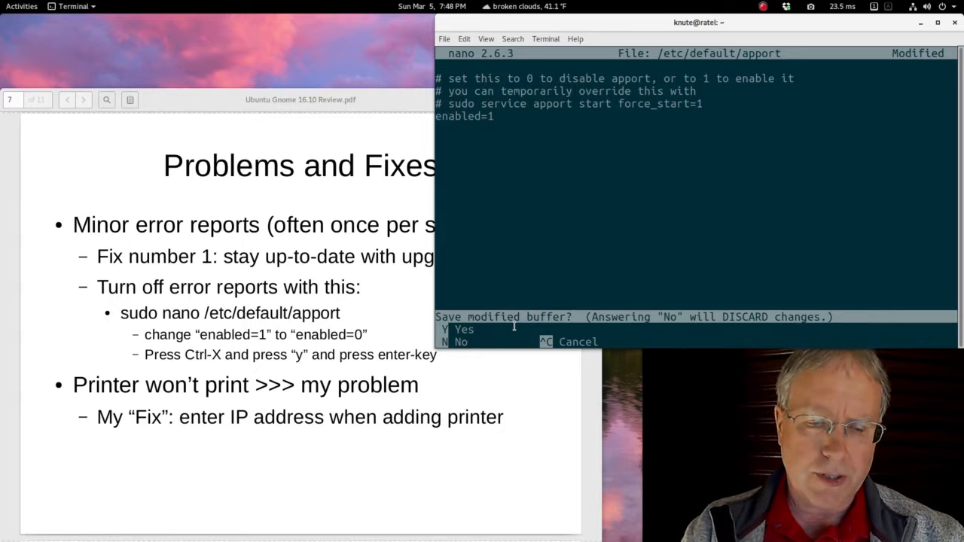
key("y")
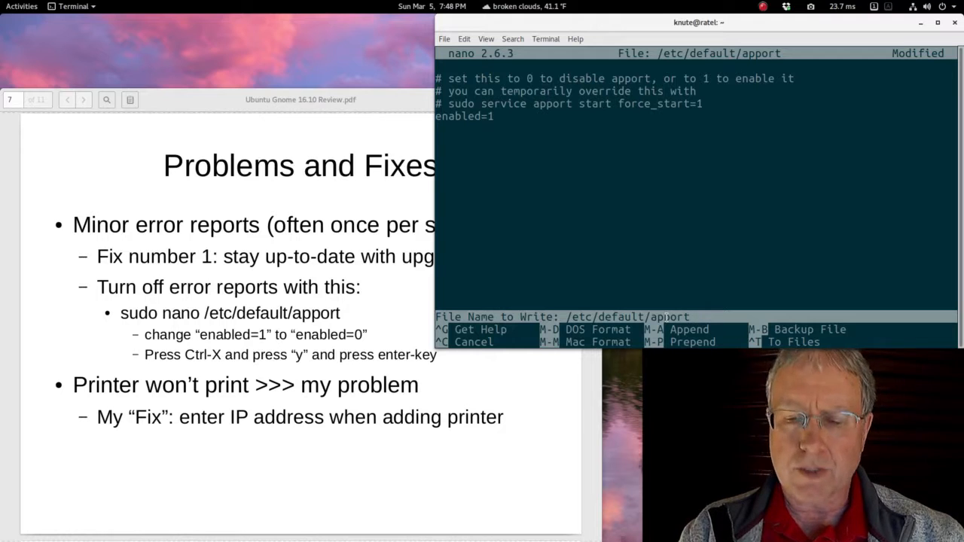
key("Return")
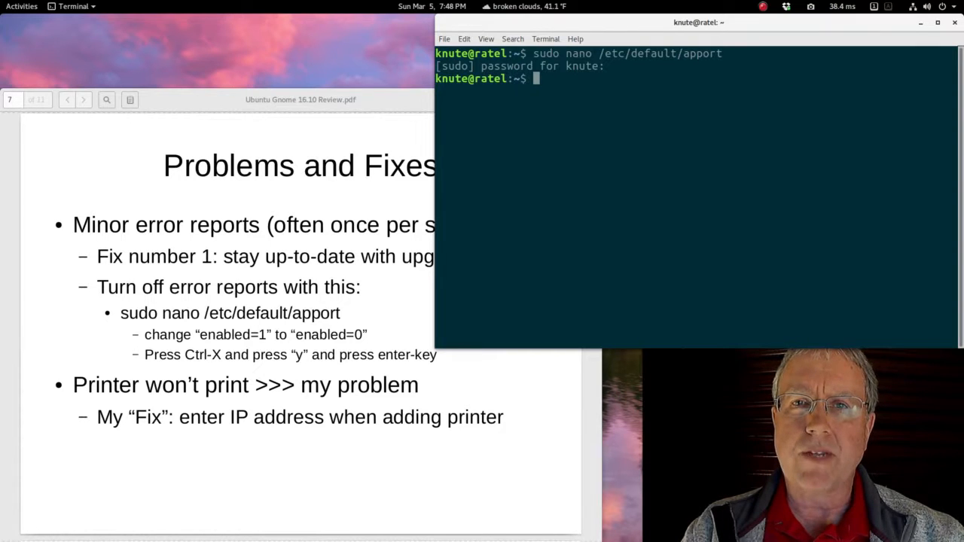
- Reopen /etc/default/apport with sudo nano and change the enabled setting to enabled=0
key("Up")
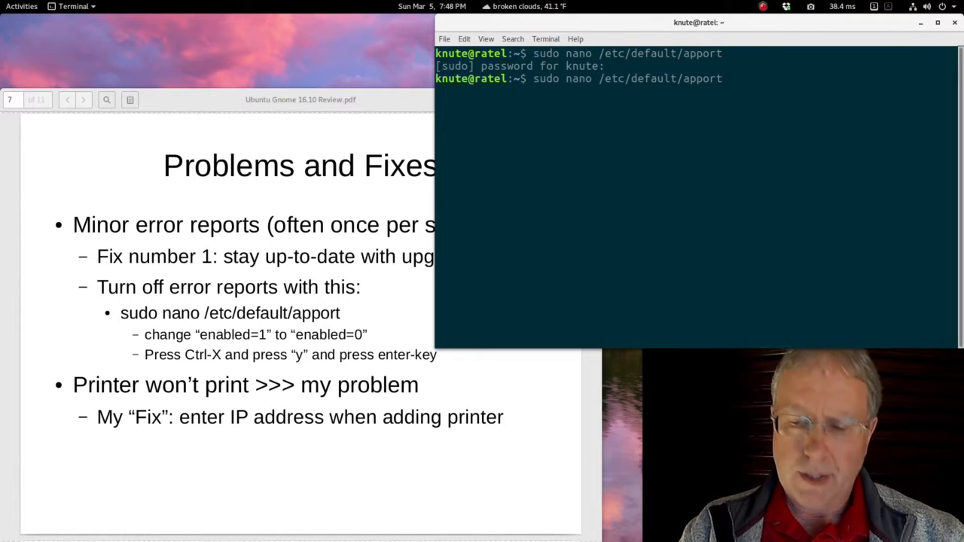
key("Return")
key("Down")
key("Down")
key("Down")
key("Right")
key("Right")
key("Right")
key("Right")
key("Right")
key("Right")
key("Right")
key("Right")
key("Right")
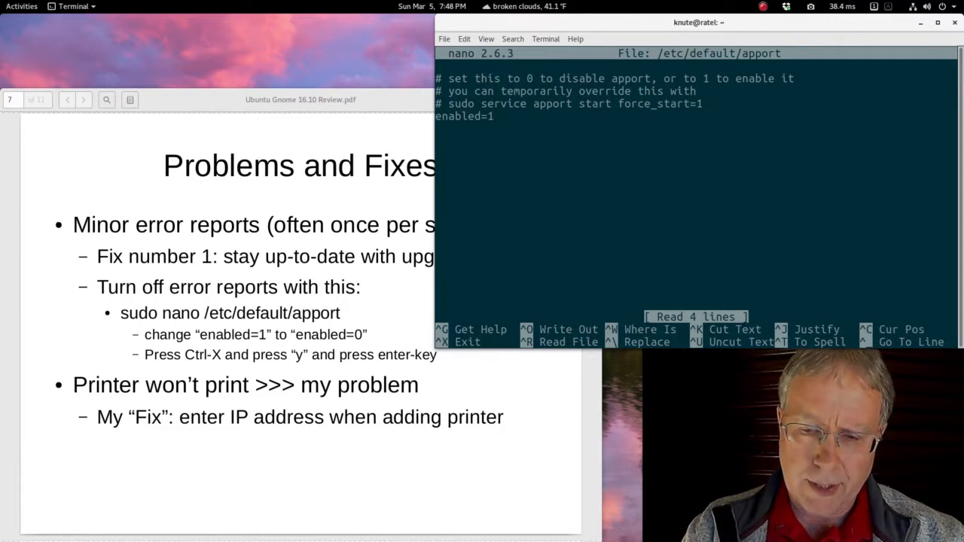
key("BackSpace")
type("0")
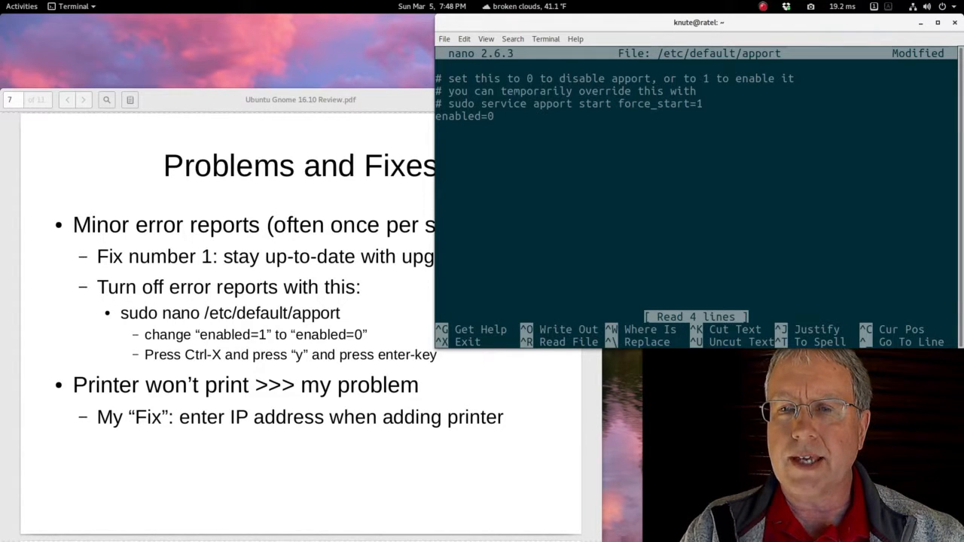
- Save the modified apport file under its existing name while exiting nano
key("ctrl+x")
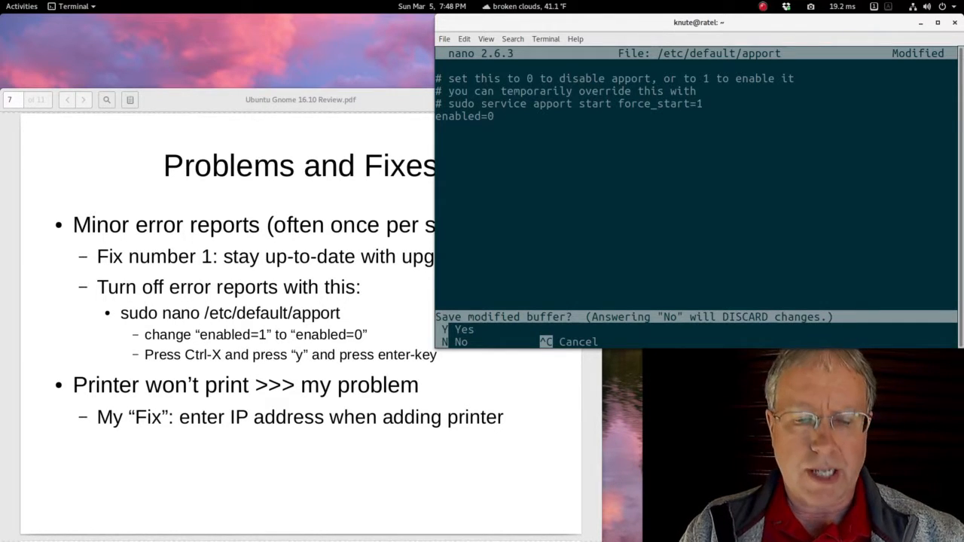
key("y")
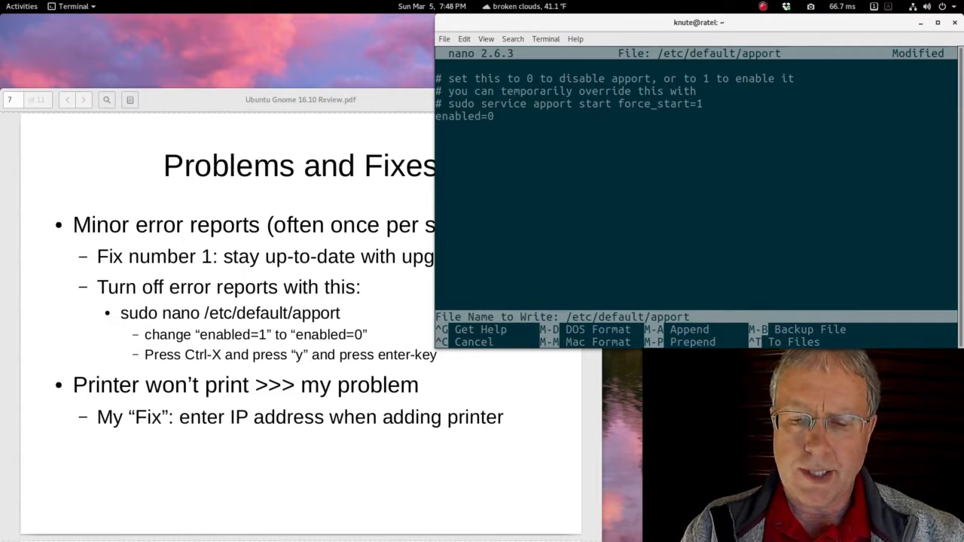
key("Return")
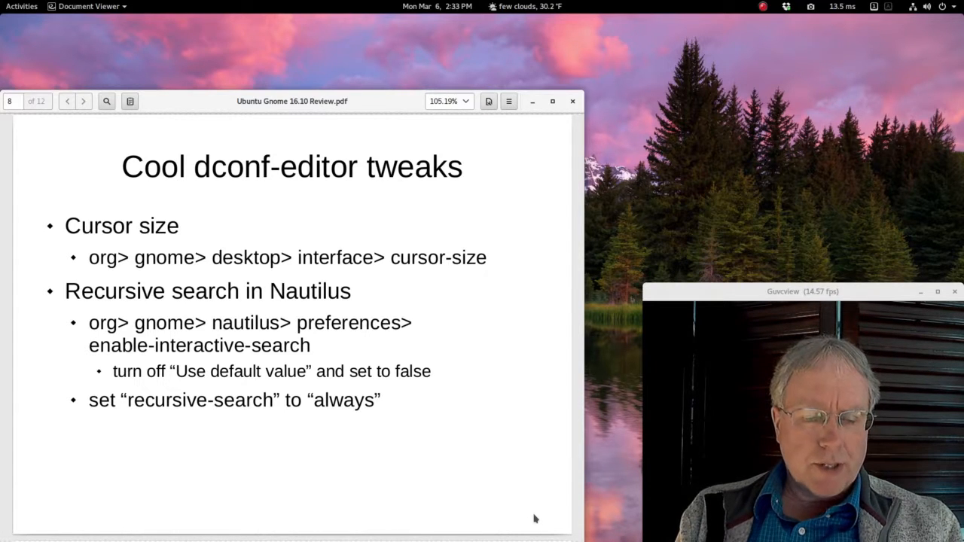
- Launch dconf Editor by searching for "dconf" and move its window to the lower-right corner of the desktop
key("super")
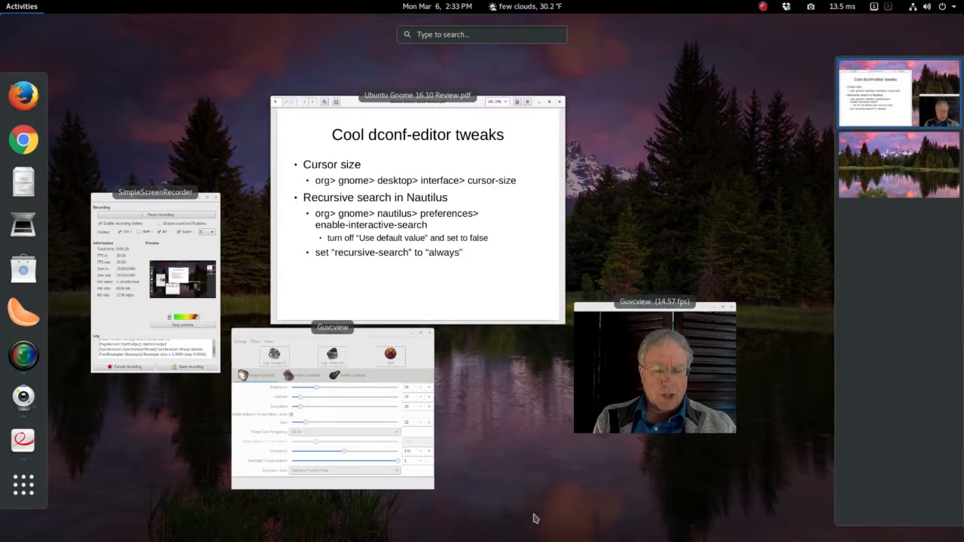
type("dcon")
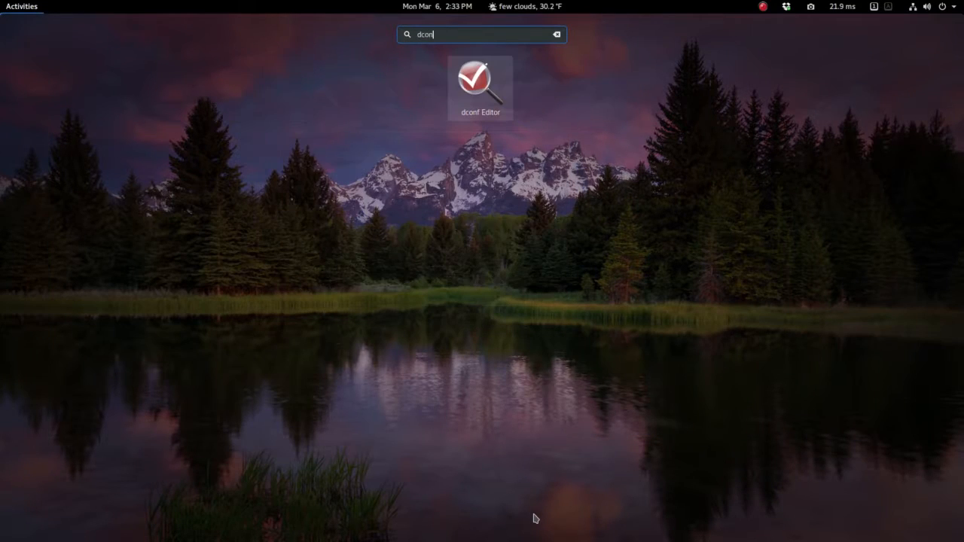
type("f")
key("Return")
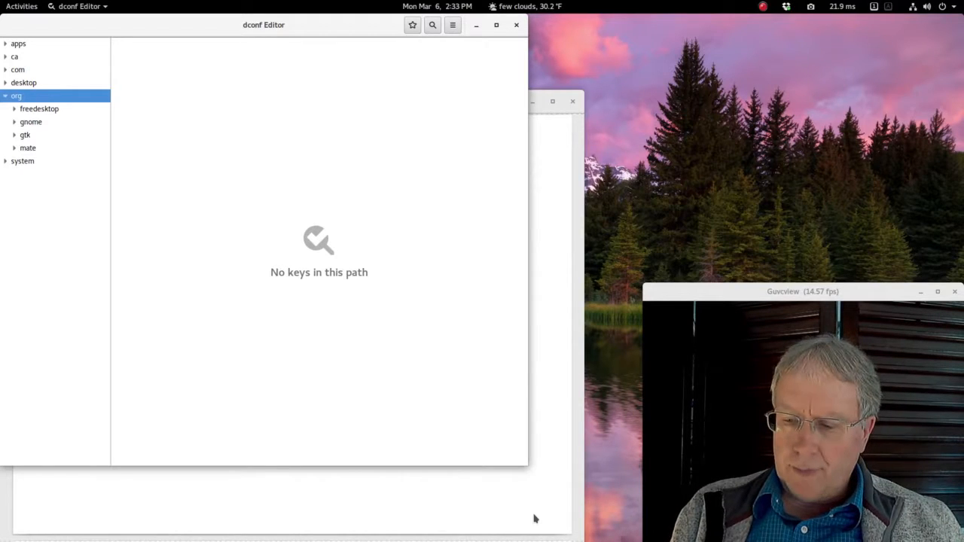
key("ctrl+alt+KP_3")
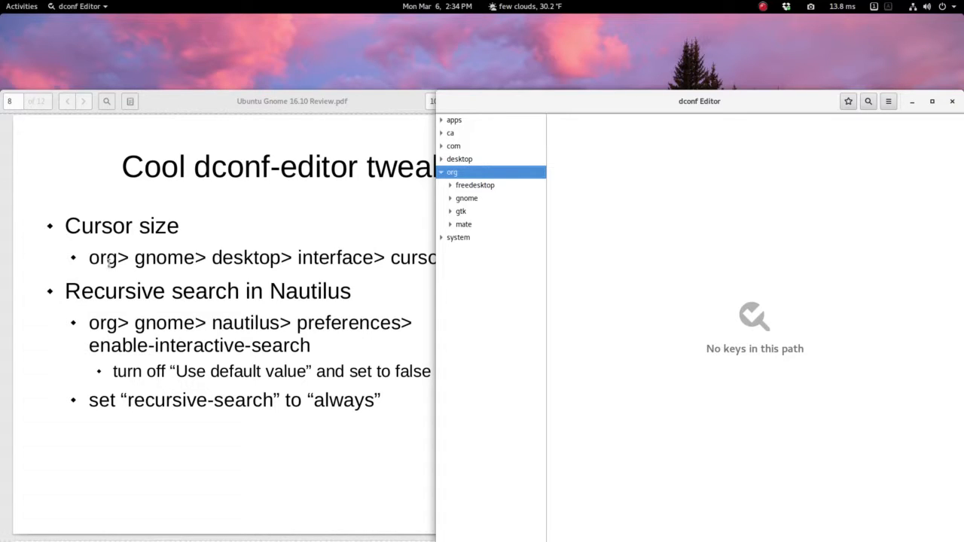
- Browse the settings tree to org > gnome > desktop > interface
left_click(450, 198)
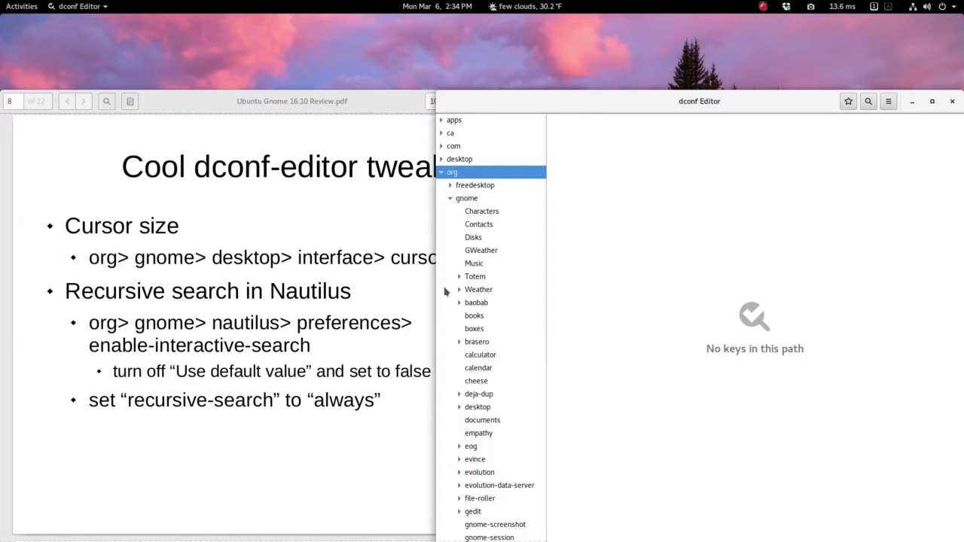
left_click(461, 408)
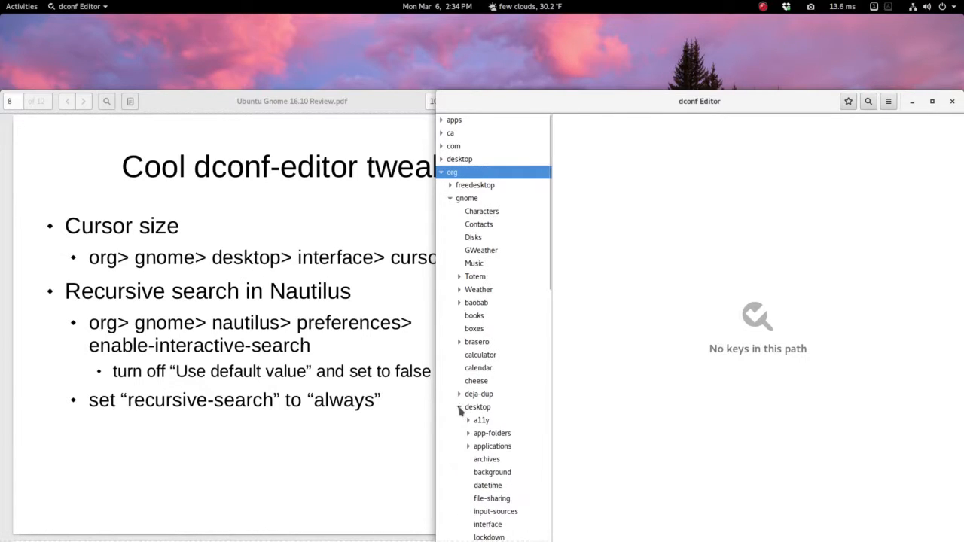
scroll(487, 418, "down", 3)
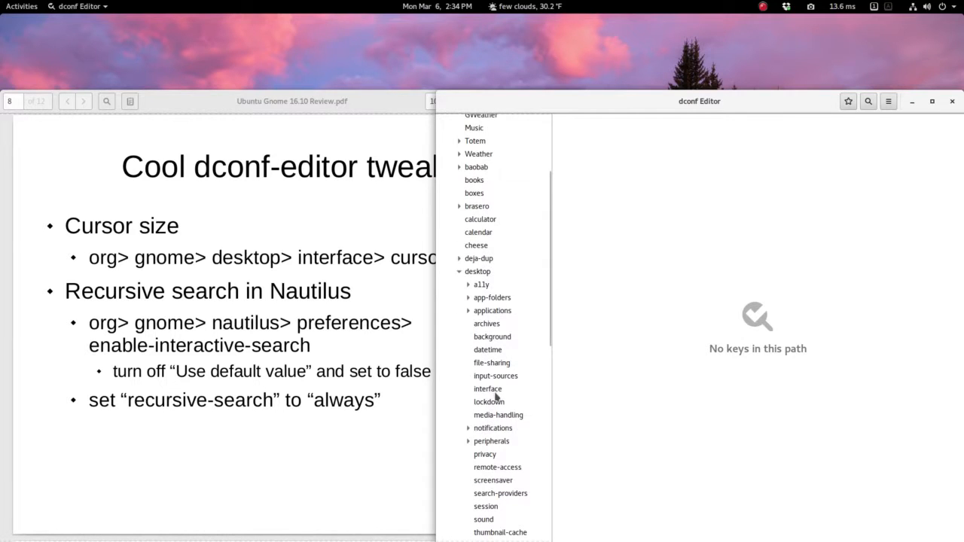
left_click(495, 393)
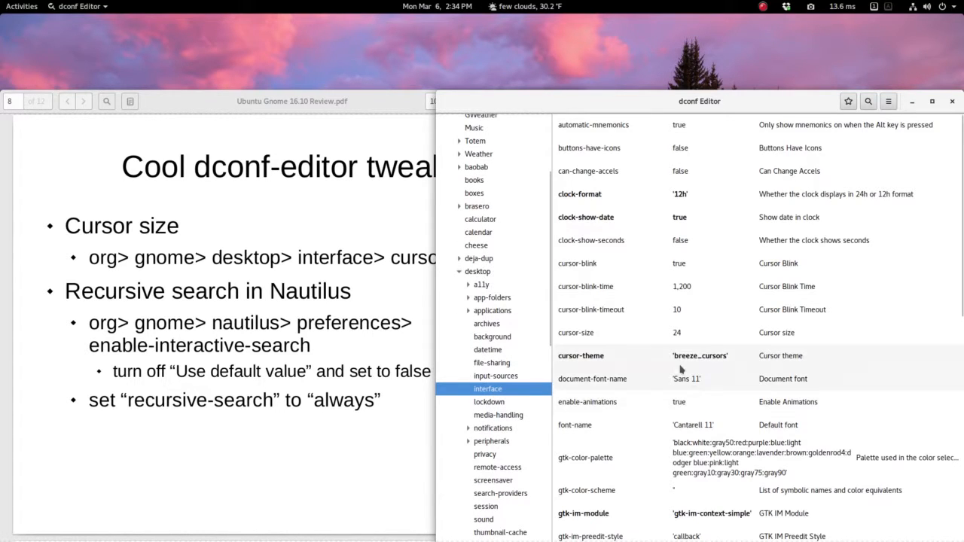
- Turn off the default value for cursor-size and apply a custom value of 48
left_click(586, 336)
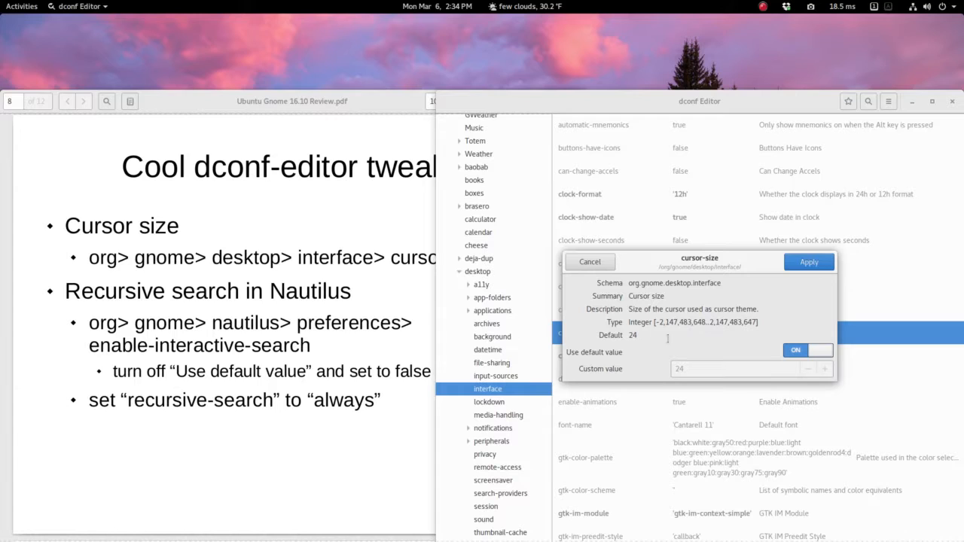
left_click(801, 353)
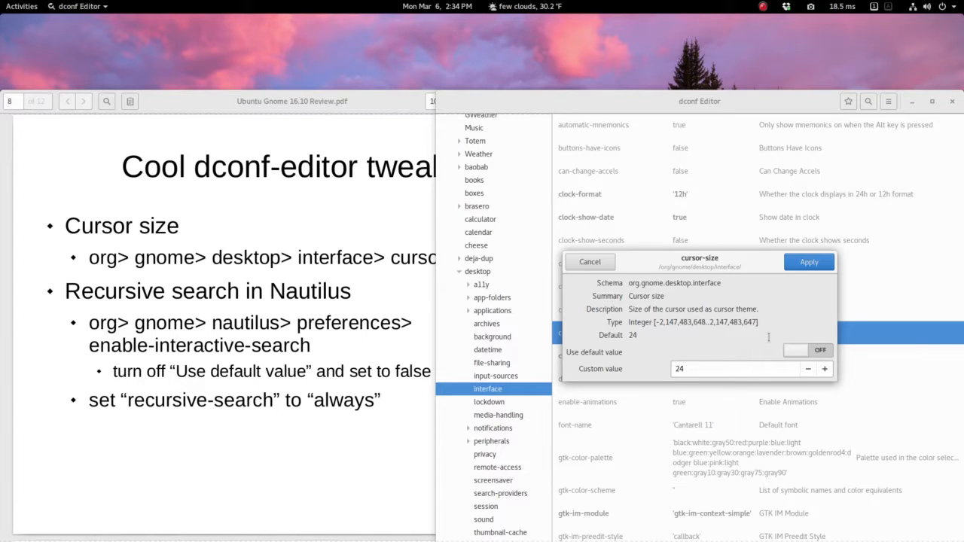
double_click(690, 368)
type("48")
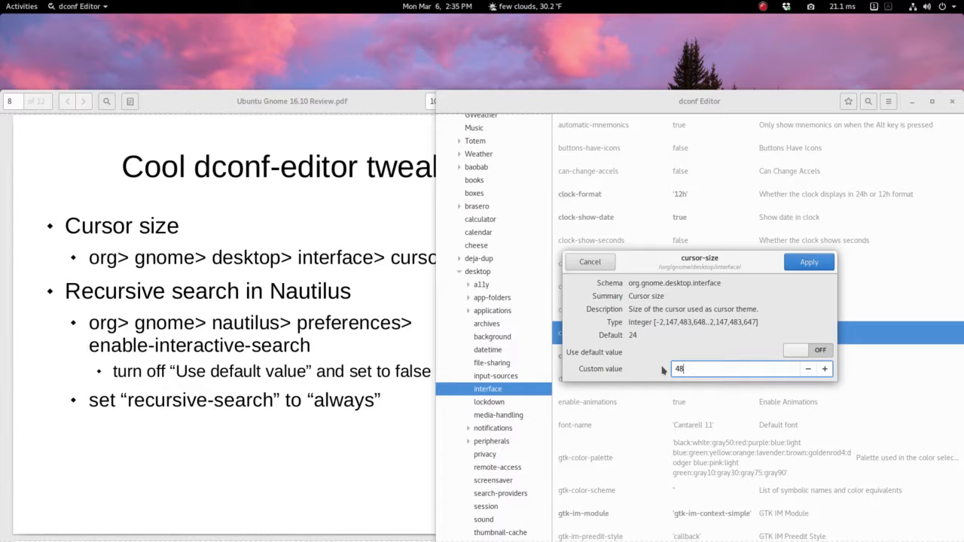
left_click(809, 262)
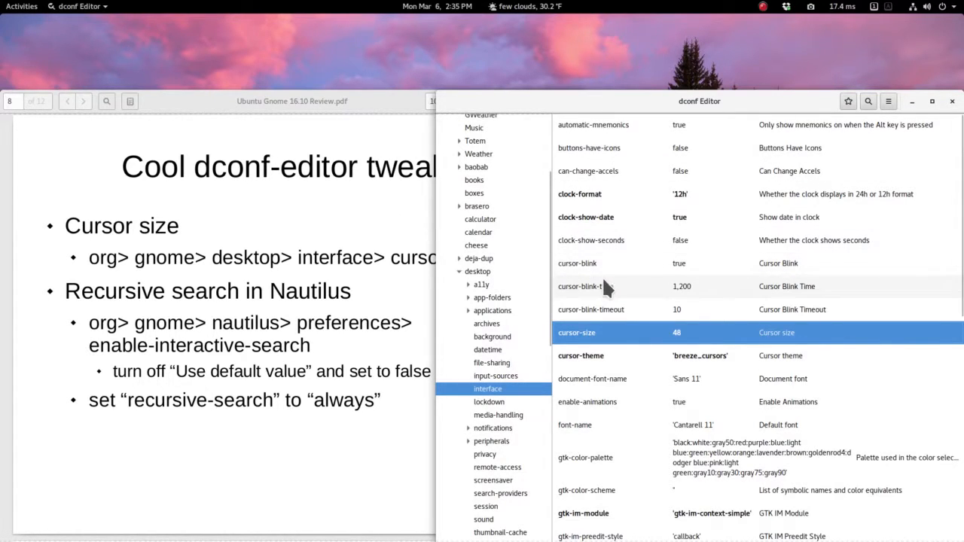
- Restore the cursor-size key to its default value and apply the change
left_click(611, 338)
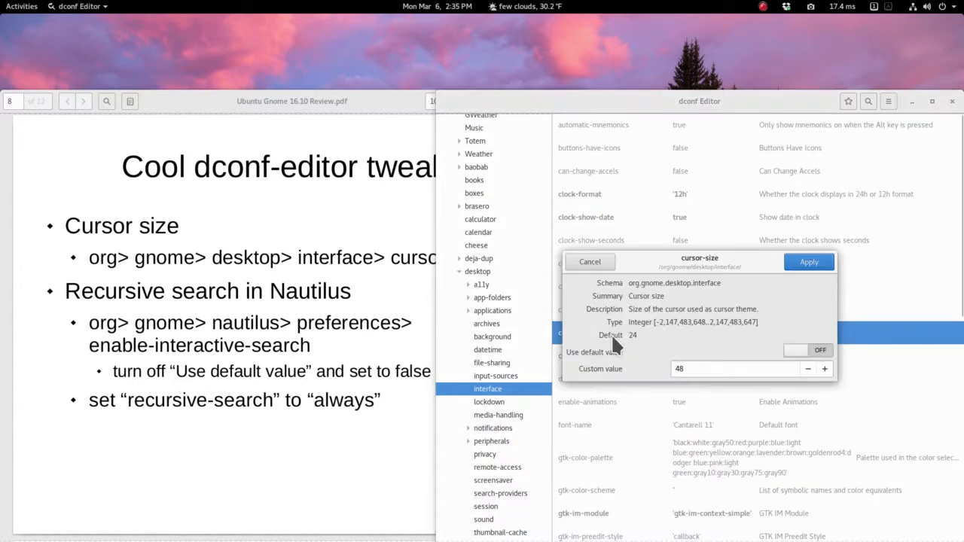
left_click(819, 347)
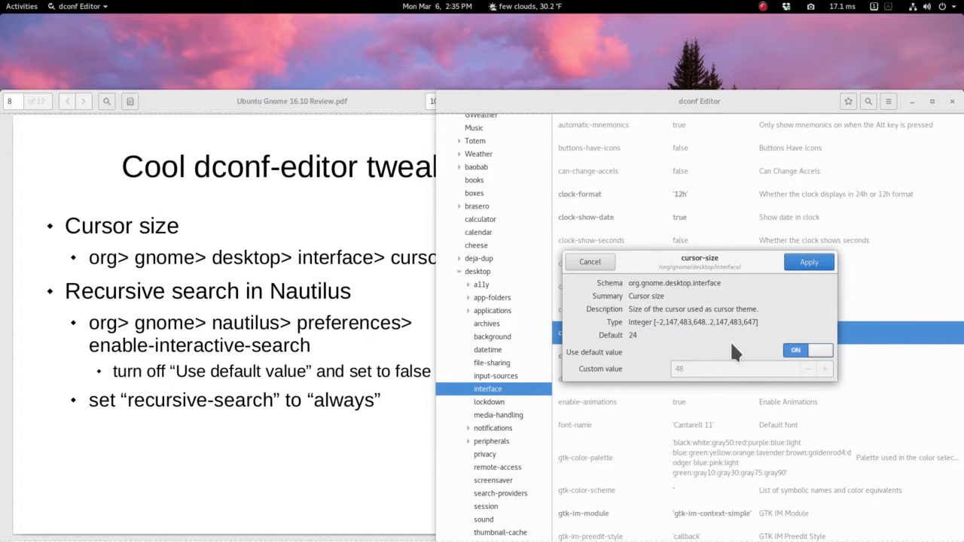
left_click(809, 264)
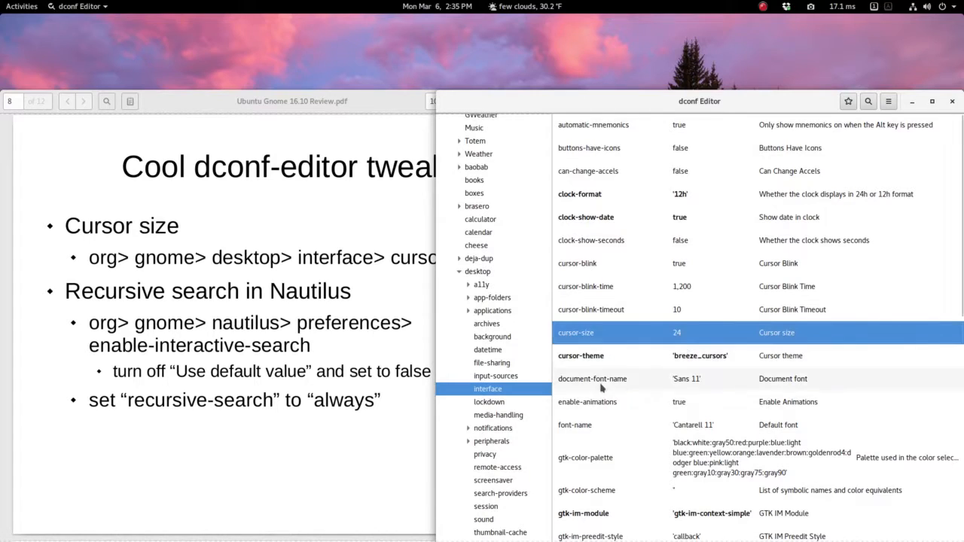
- Check the recursive search path on the slide, collapse the org tree and browse to org > gnome > nautilus > preferences
left_click(380, 294)
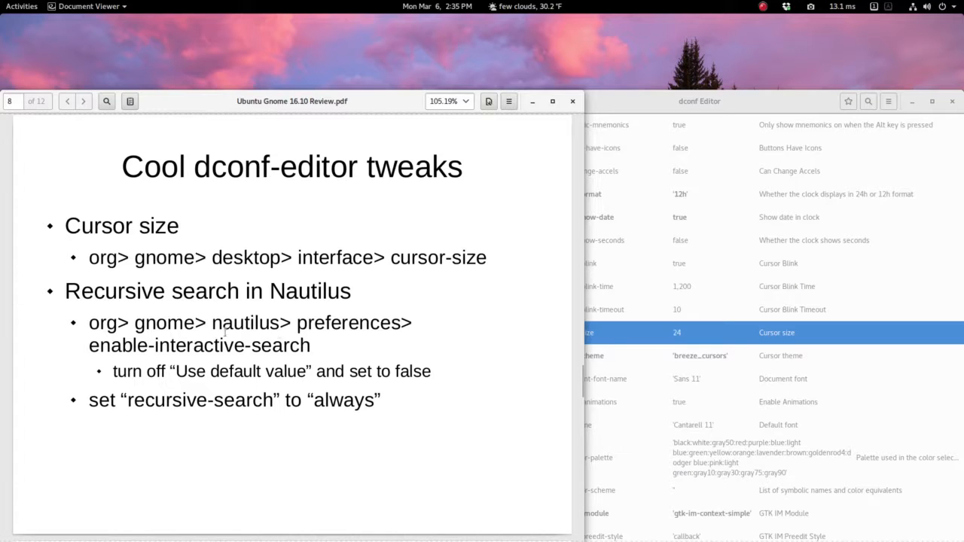
left_click(723, 125)
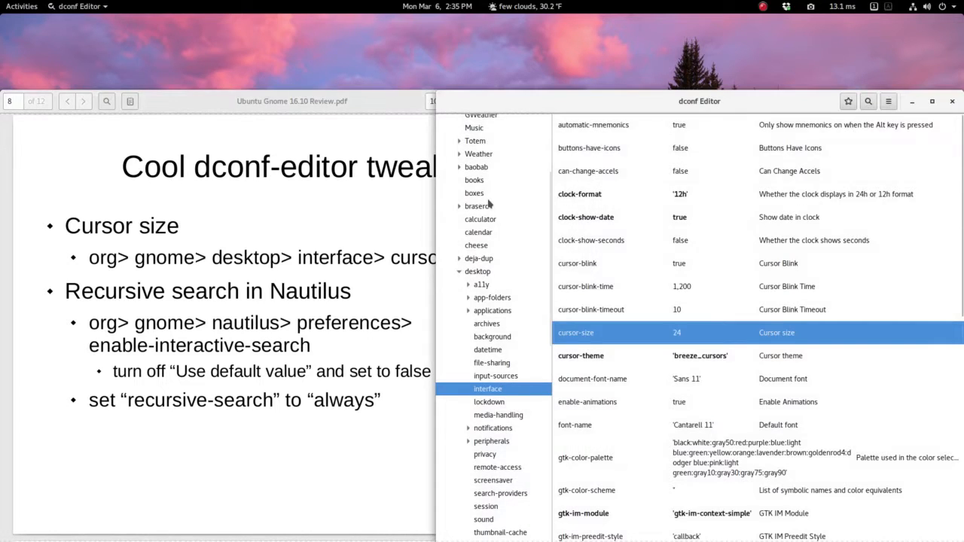
left_click(442, 174)
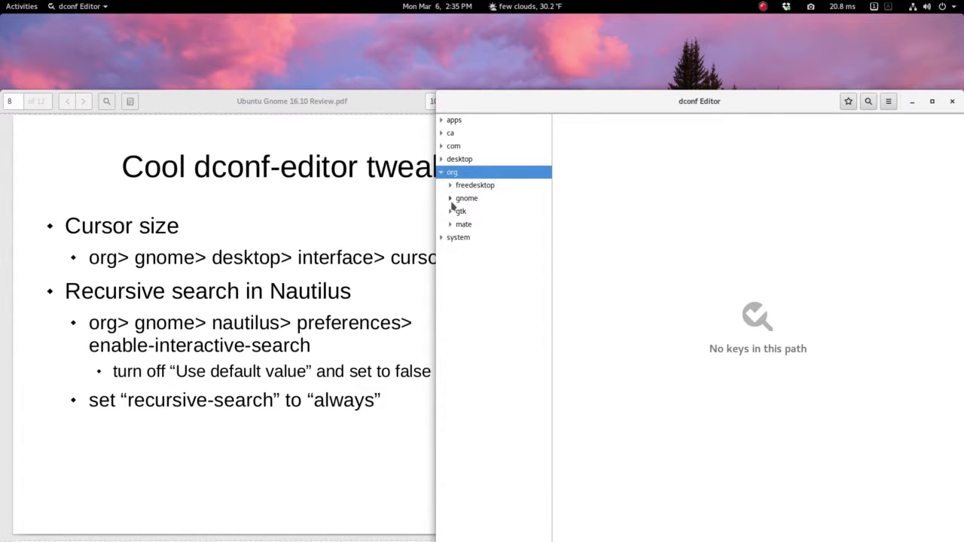
left_click(450, 198)
scroll(491, 320, "down", 2)
scroll(492, 320, "down", 5)
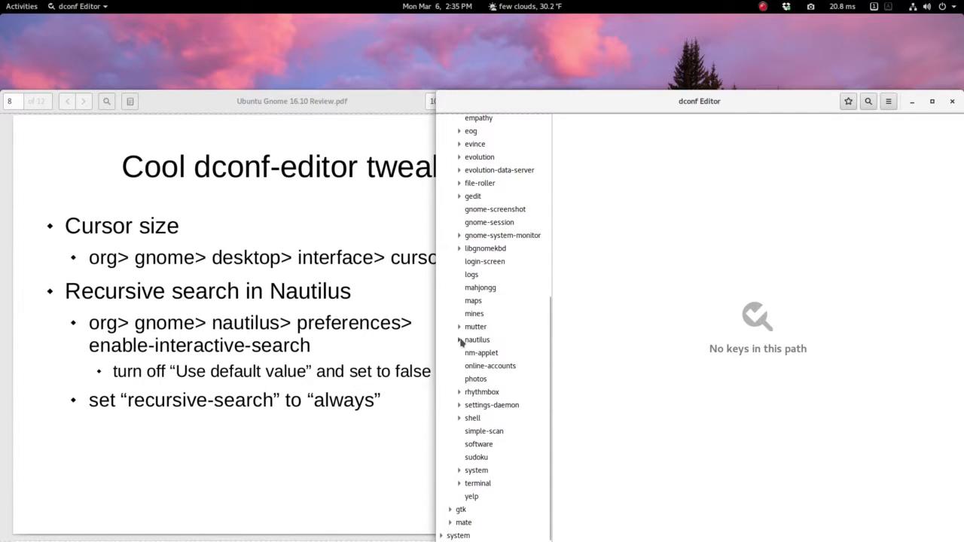
left_click(460, 340)
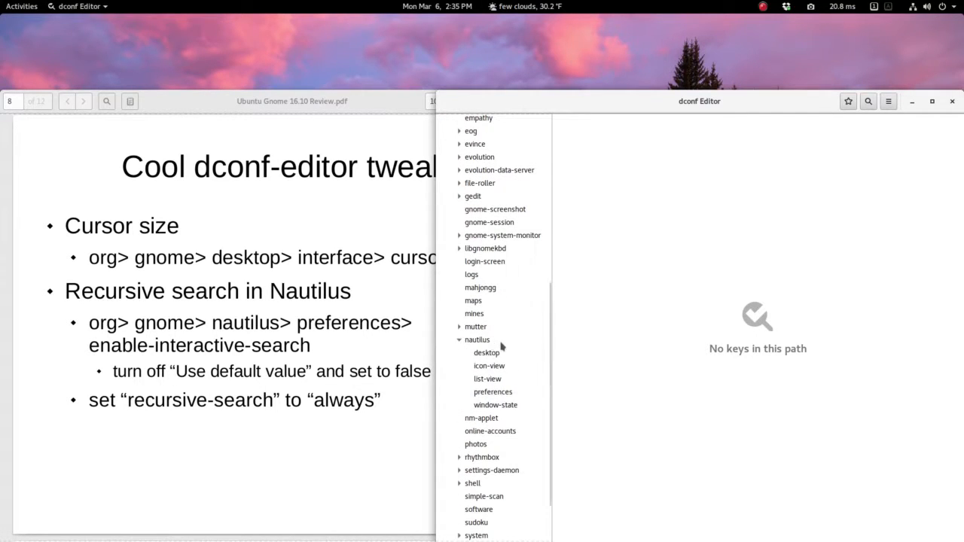
left_click(494, 392)
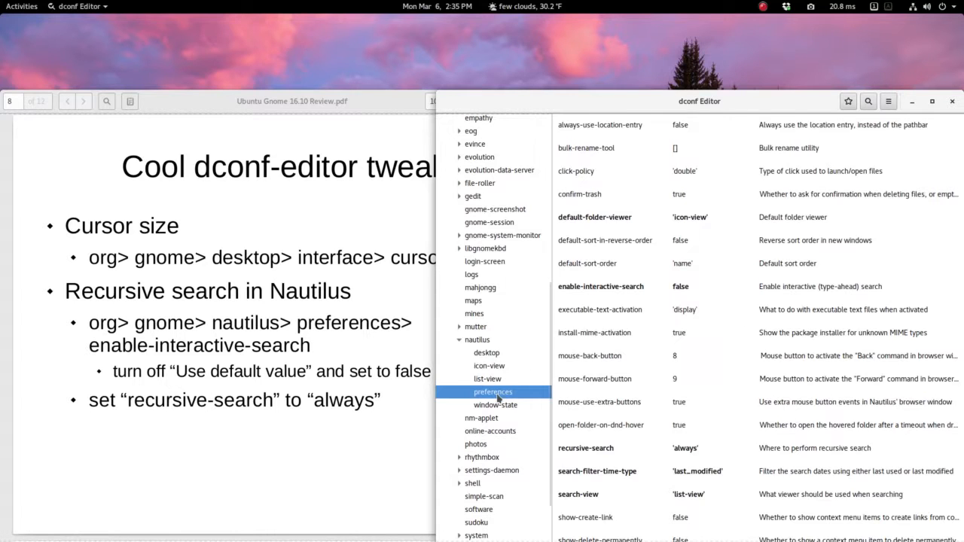
- Switch the enable-interactive-search key to use its default value and apply the change
left_click(606, 293)
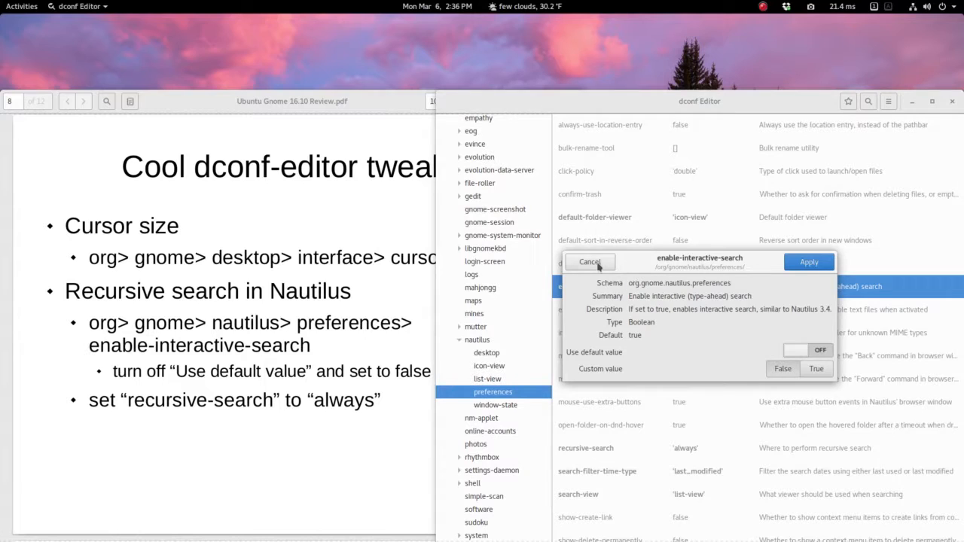
left_click(596, 264)
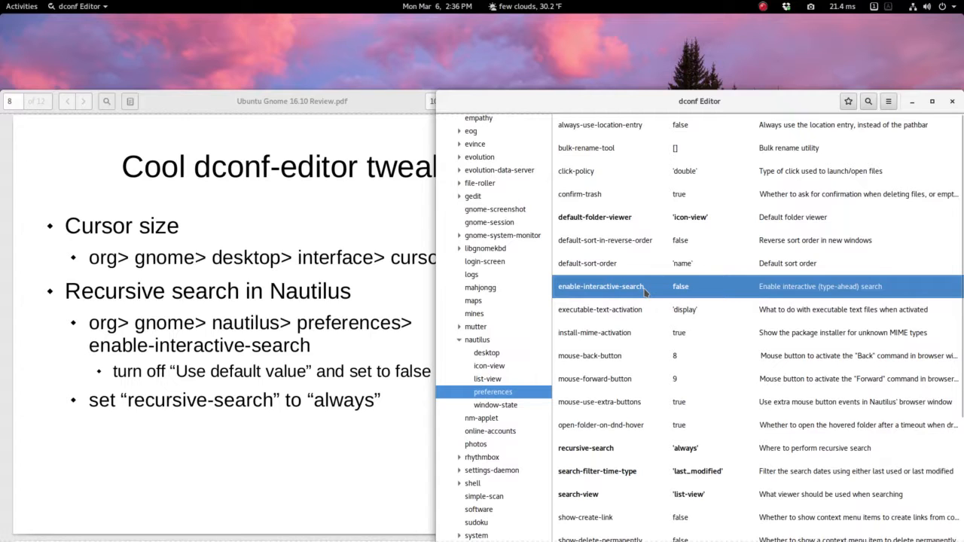
left_click(638, 290)
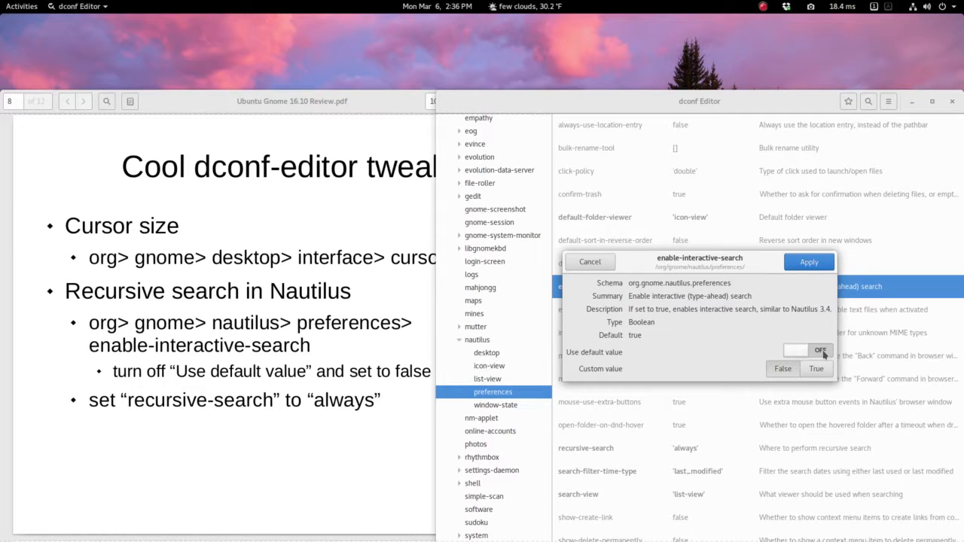
left_click(823, 353)
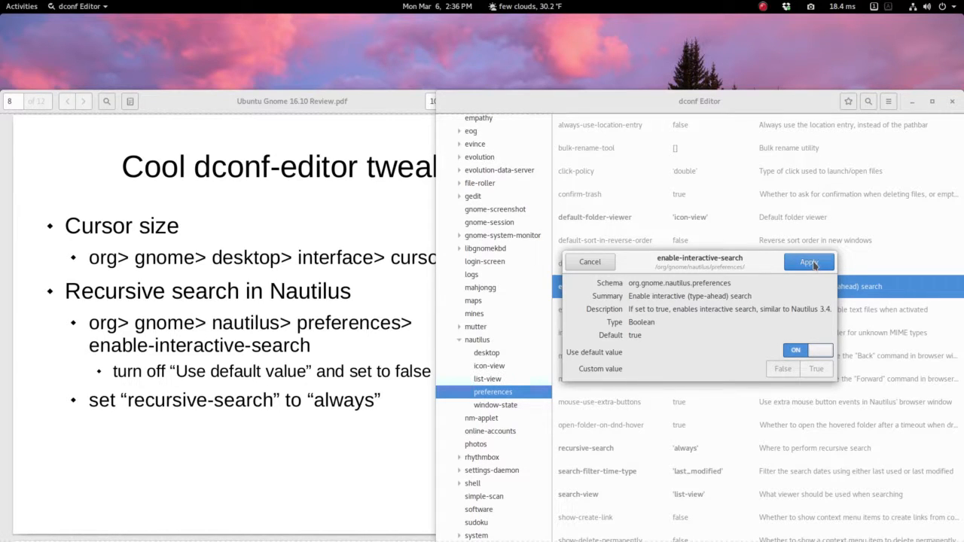
left_click(811, 263)
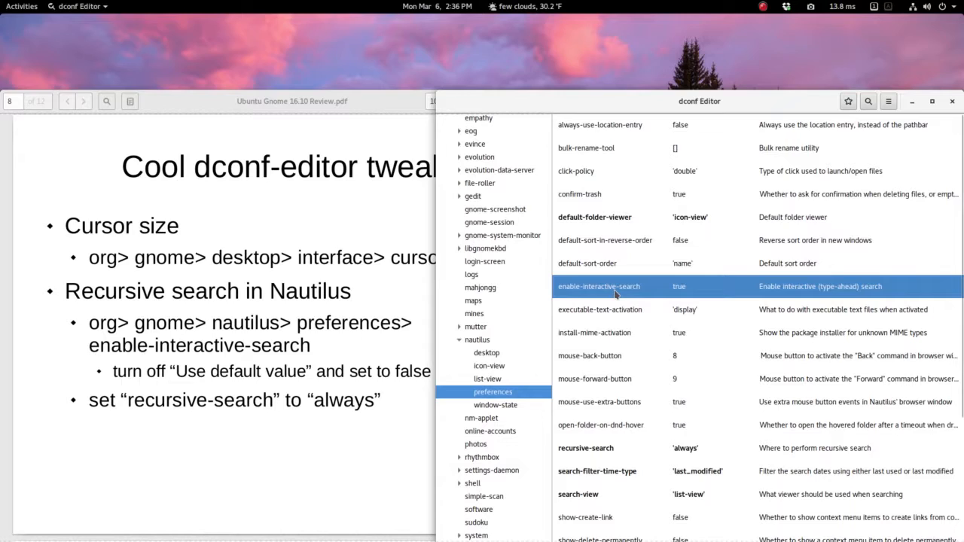
- Hide all windows, open the Home folder in Files and test type-ahead search with "ubuntu" and "docu"
key("super+d")
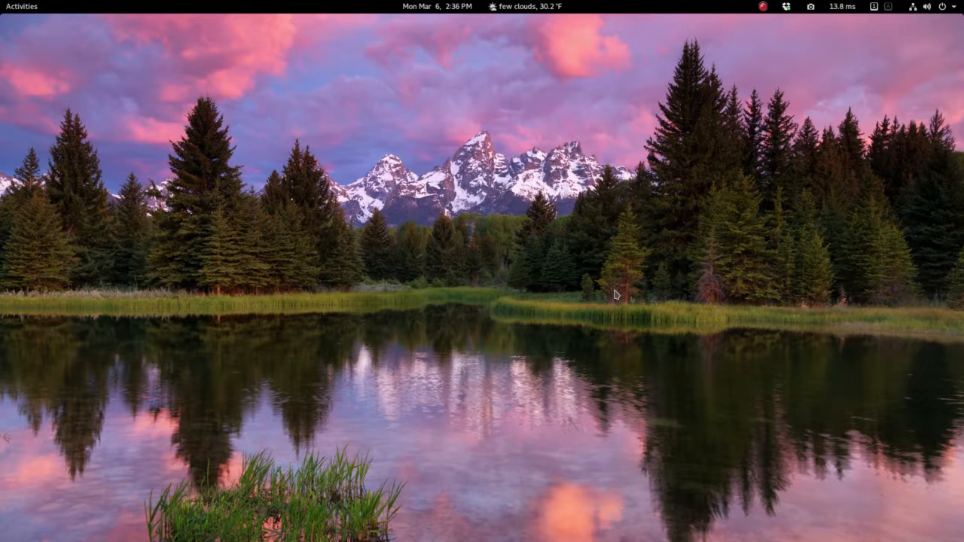
key("super+e")
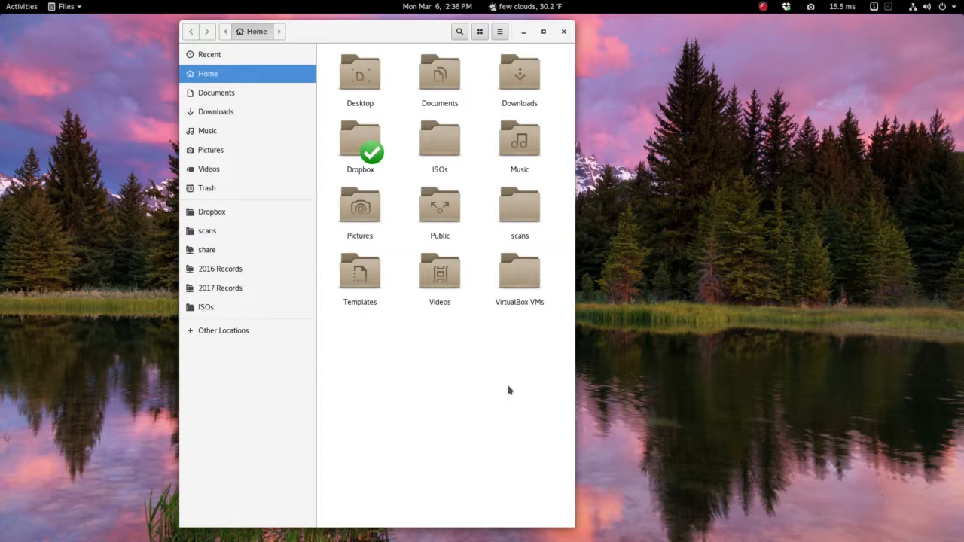
type("ubuntu")
type("docu")
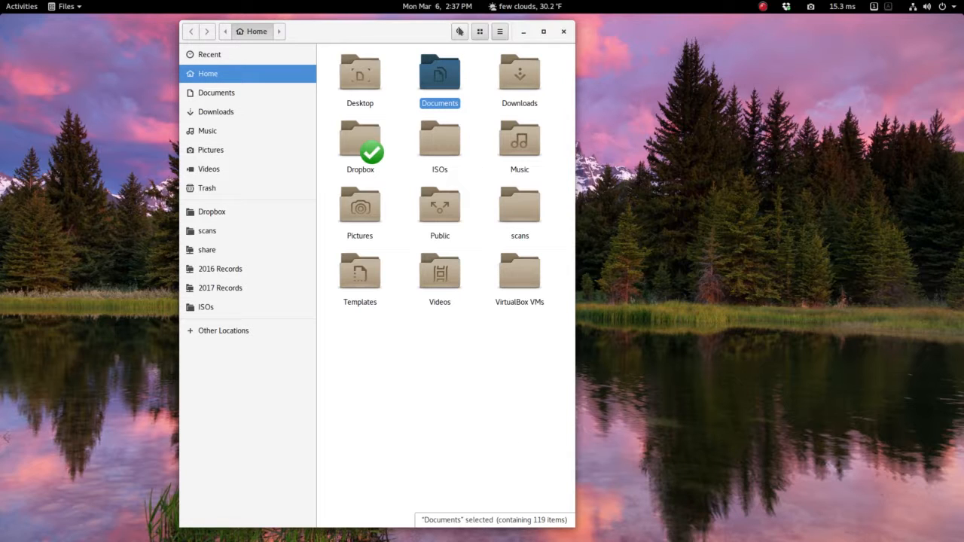
- Search the Home folder for "ubuntu notes" with the Files search and close the search
left_click(460, 31)
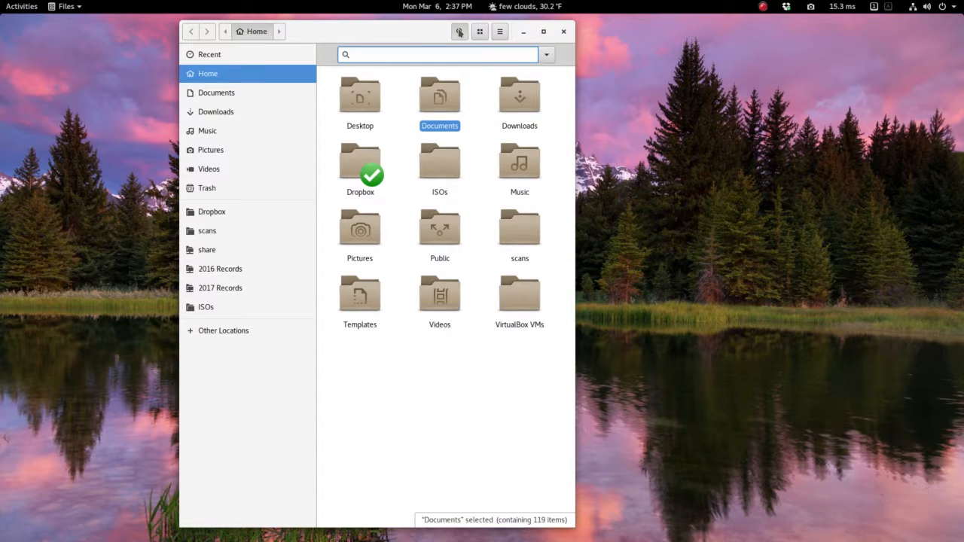
type("ubuntu ")
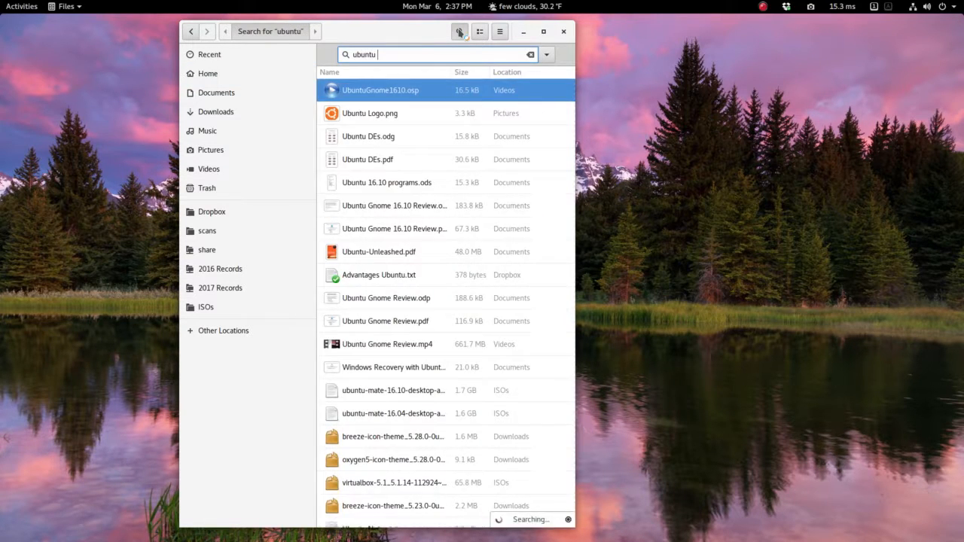
type("notes")
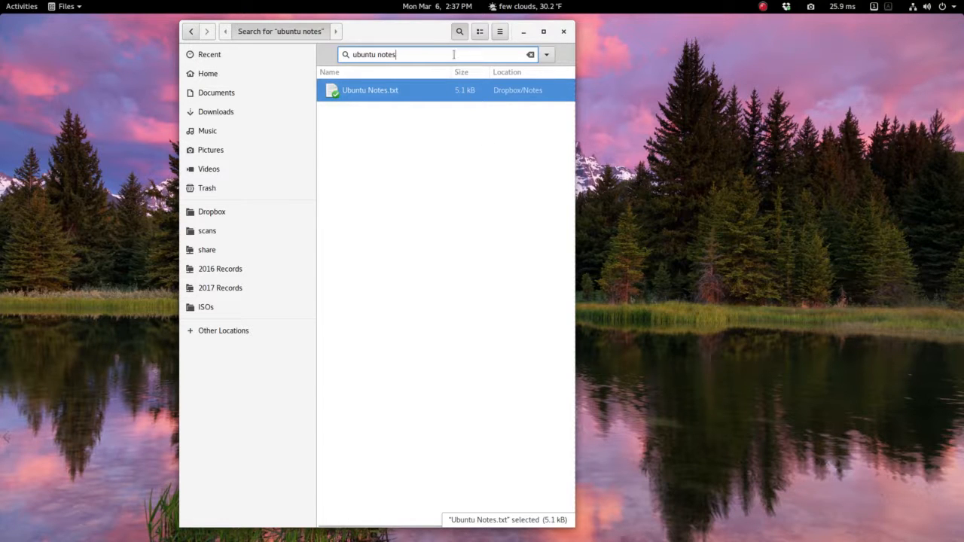
left_click(461, 32)
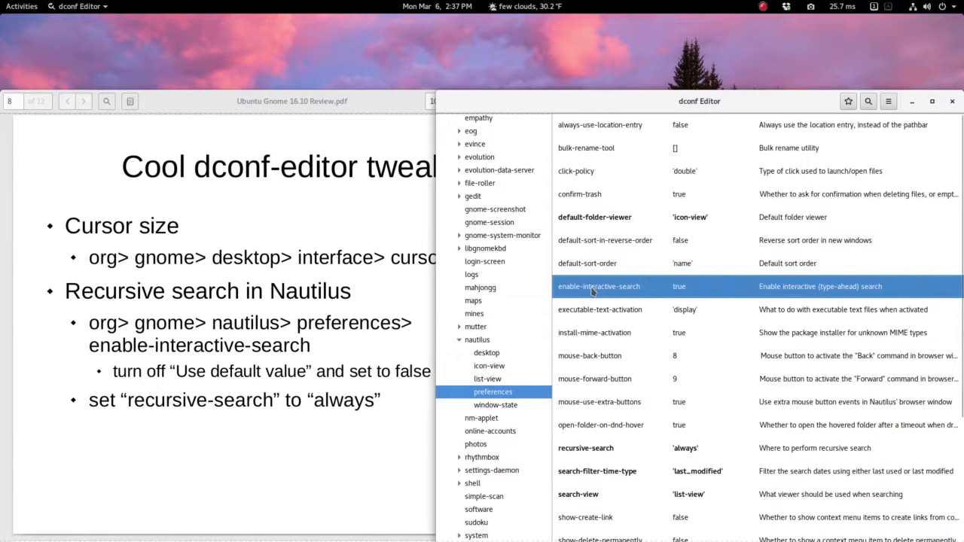
- Set enable-interactive-search to the custom value False, apply it, and test by searching the Home folder in Files for "ubuntu notes"
left_click(608, 291)
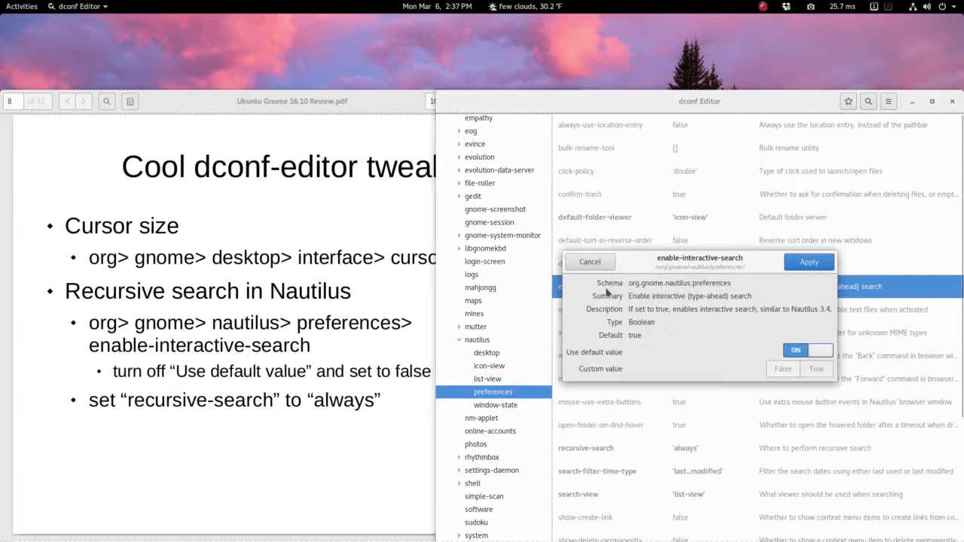
left_click(802, 349)
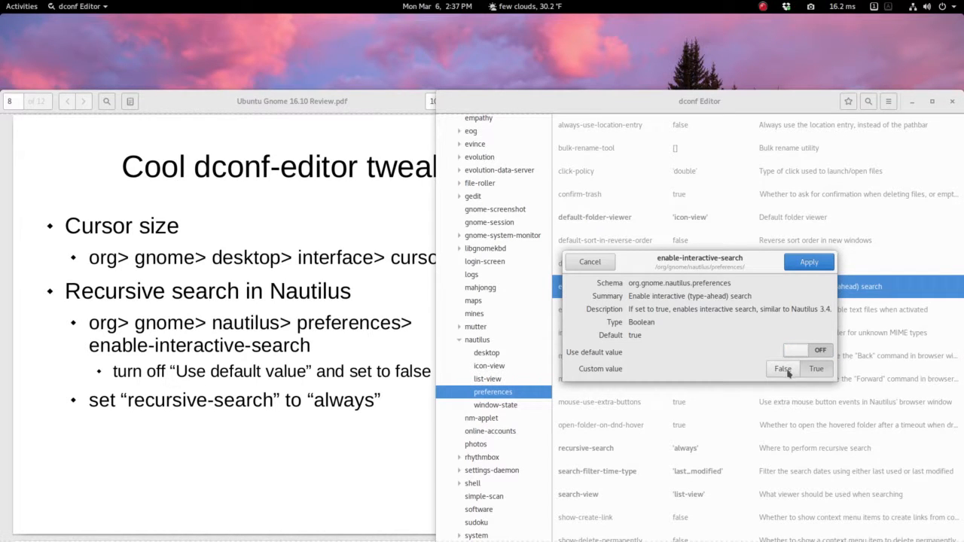
left_click(784, 370)
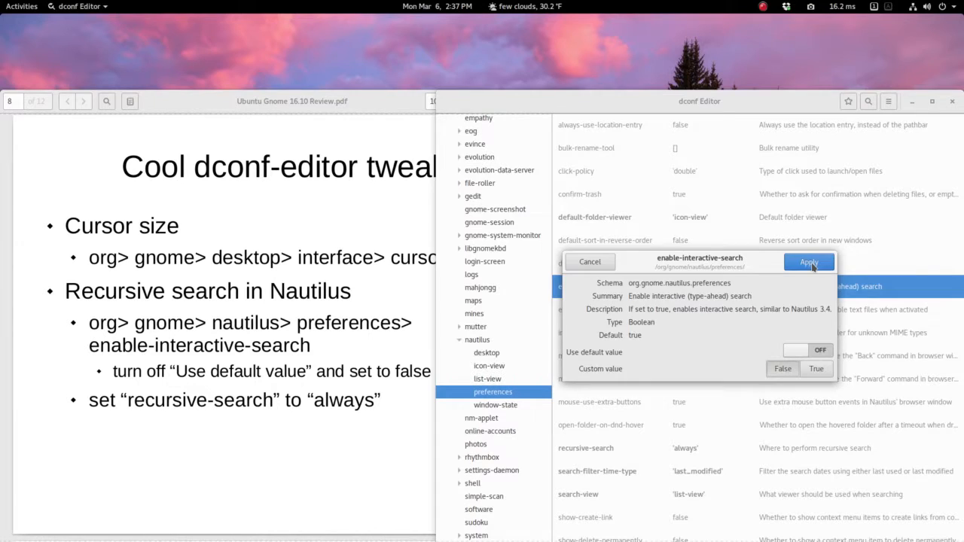
left_click(812, 262)
key("ctrl+alt+Down")
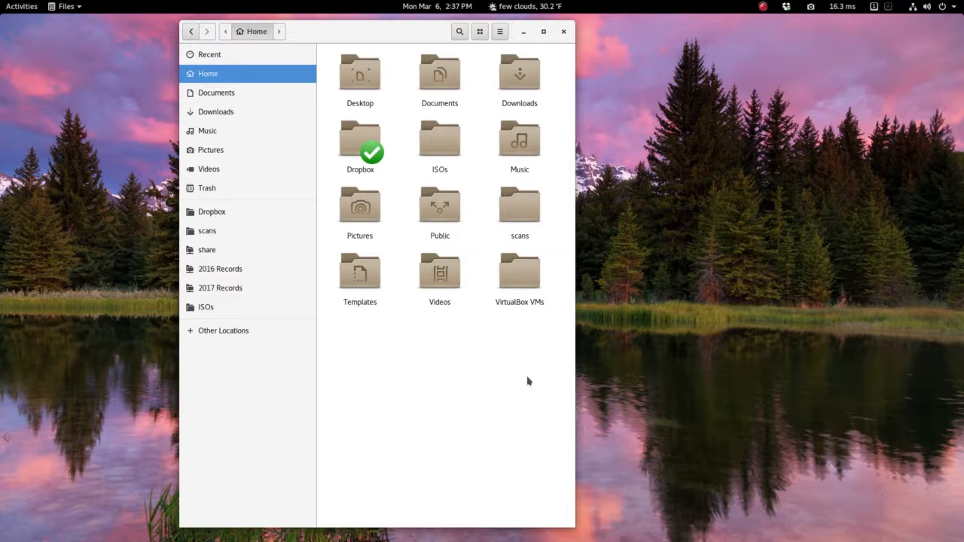
type("ubuntu notes")
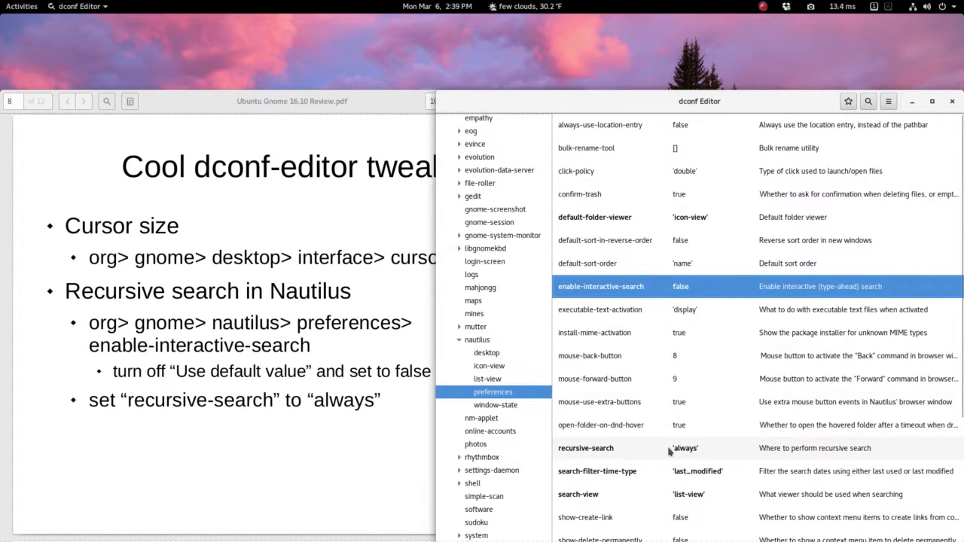
- Review the custom value options of the recursive-search key in dconf Editor, cancel without changes and close the editor
left_click(603, 452)
left_click(603, 453)
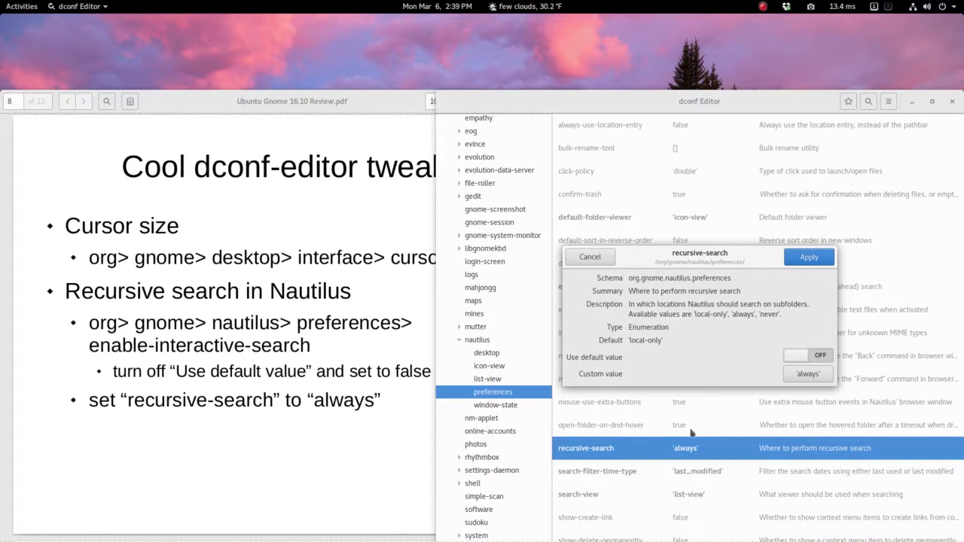
left_click(801, 376)
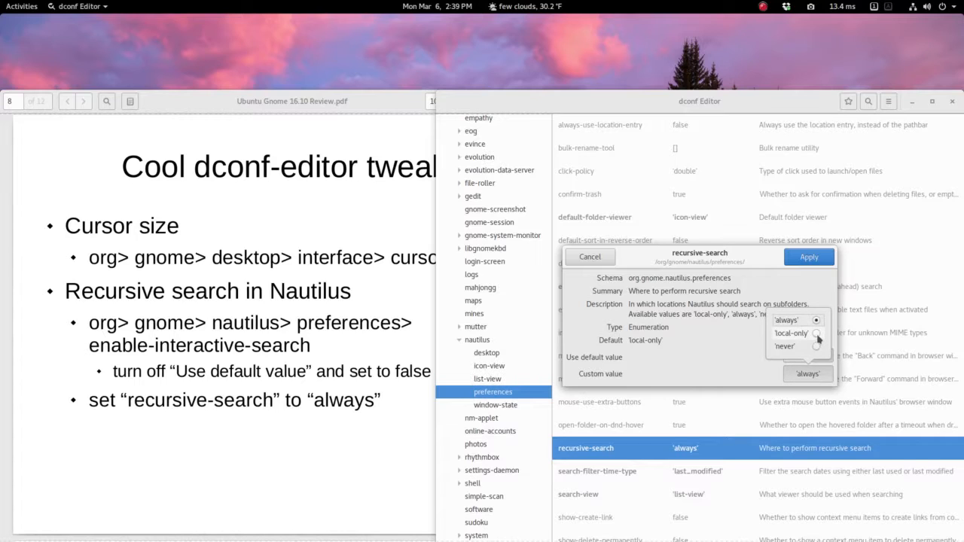
left_click(727, 335)
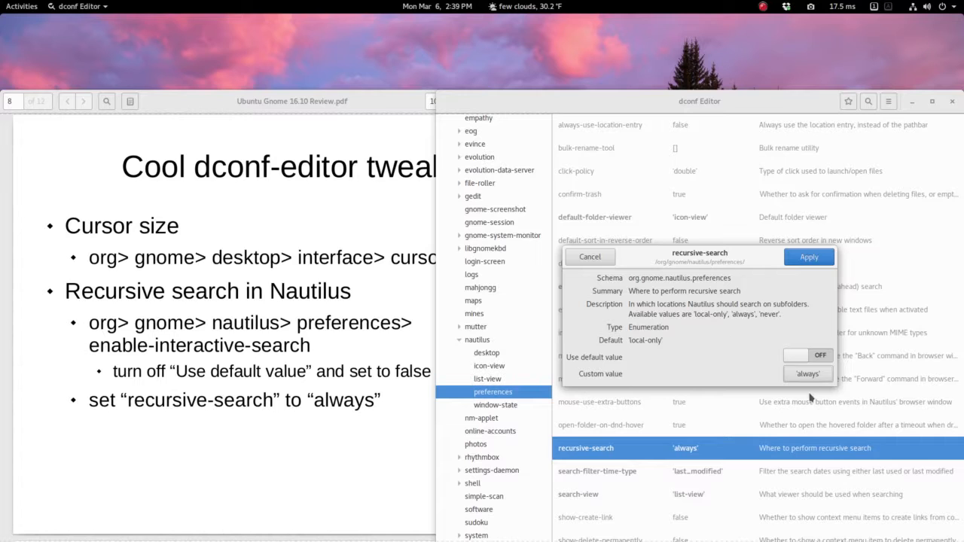
left_click(599, 260)
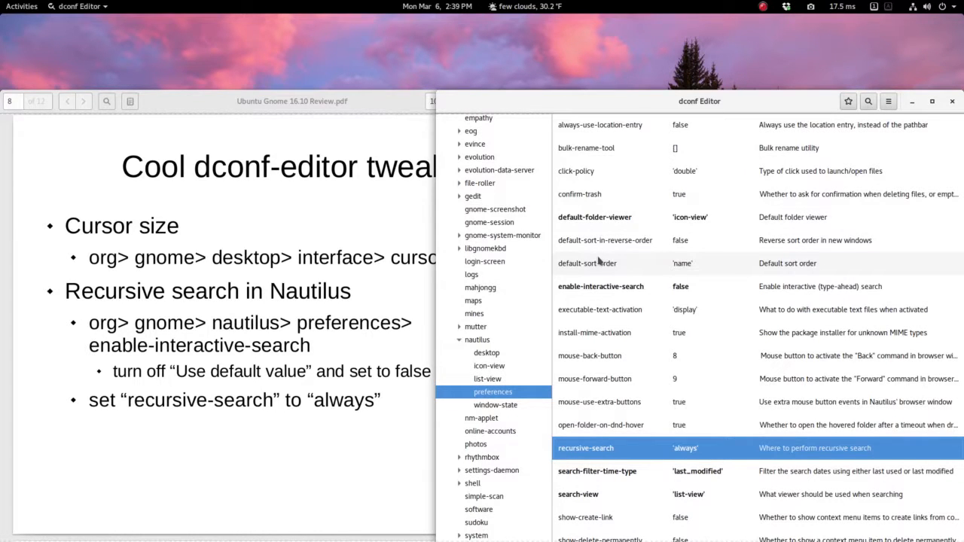
left_click(952, 101)
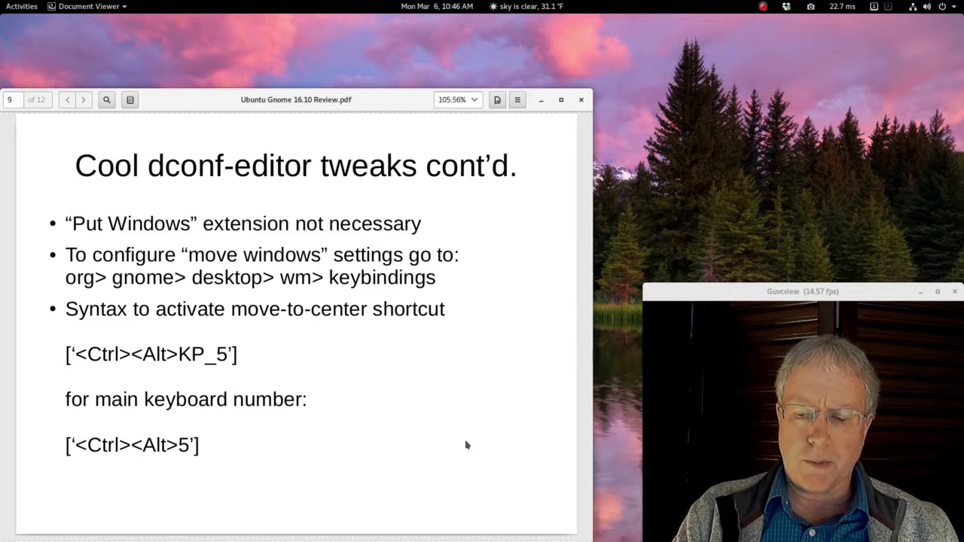
- Switch to the empty workspace, open the system Settings from the desktop and move its window to the upper-left screen corner
key("ctrl+alt+Down")
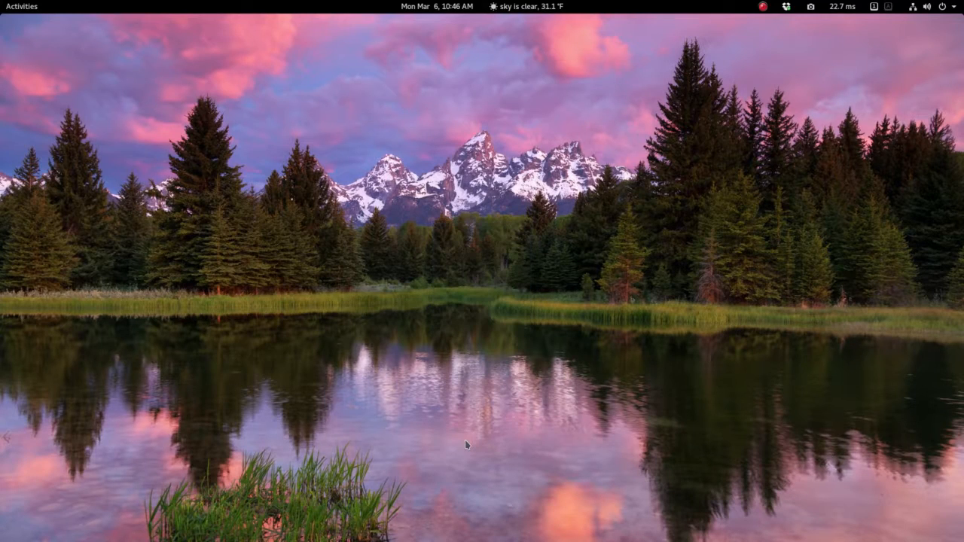
right_click(411, 250)
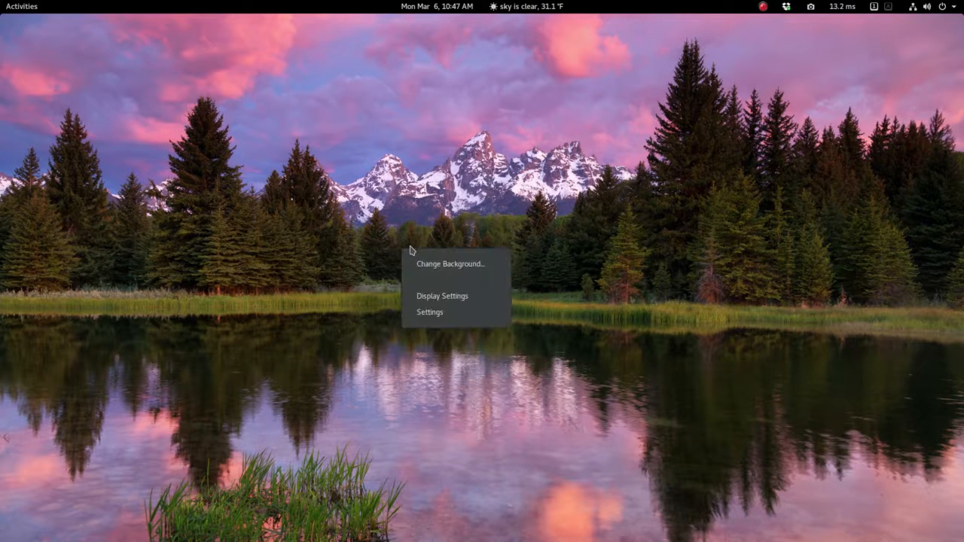
left_click(453, 321)
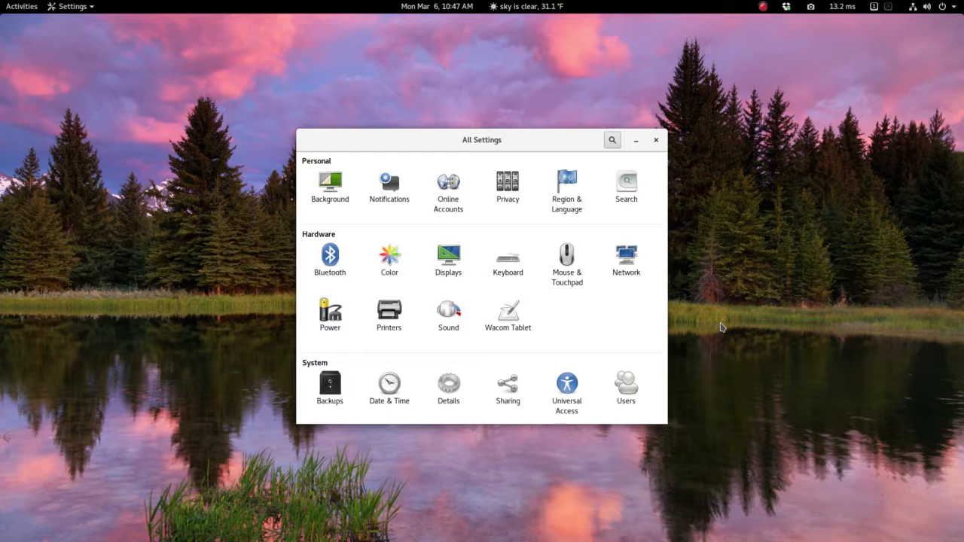
key("super+KP_7")
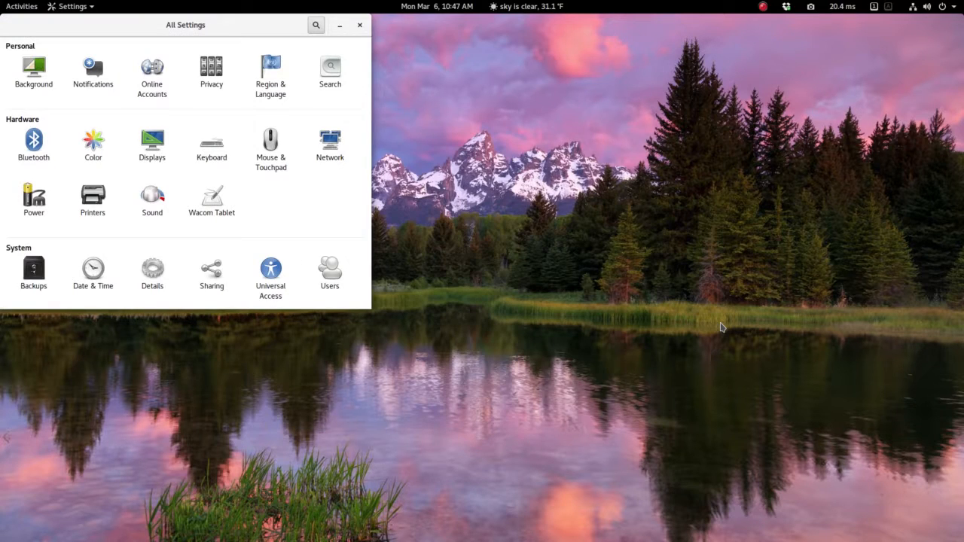
- Launch Tweak Tool and move its window to the upper-right screen corner
key("super")
type("twa")
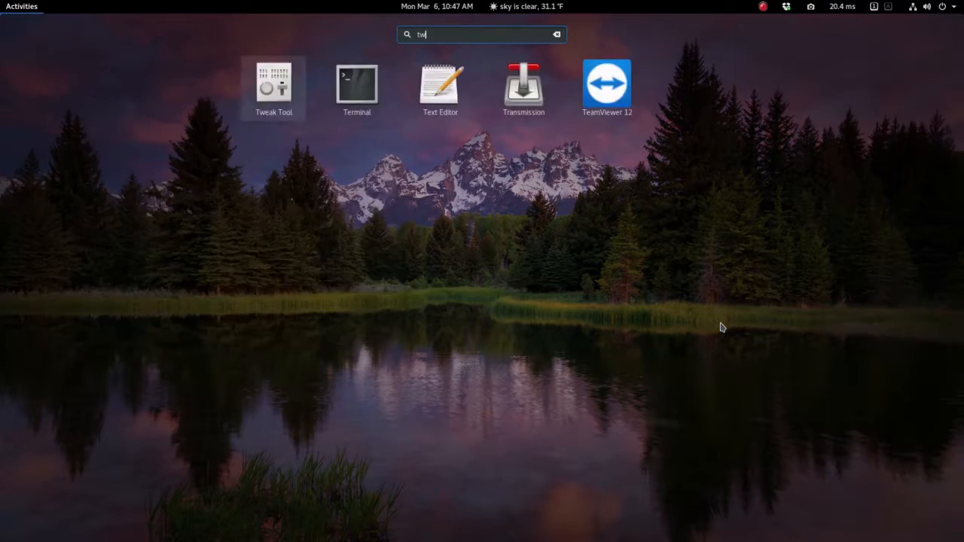
key("BackSpace")
type("e")
key("Return")
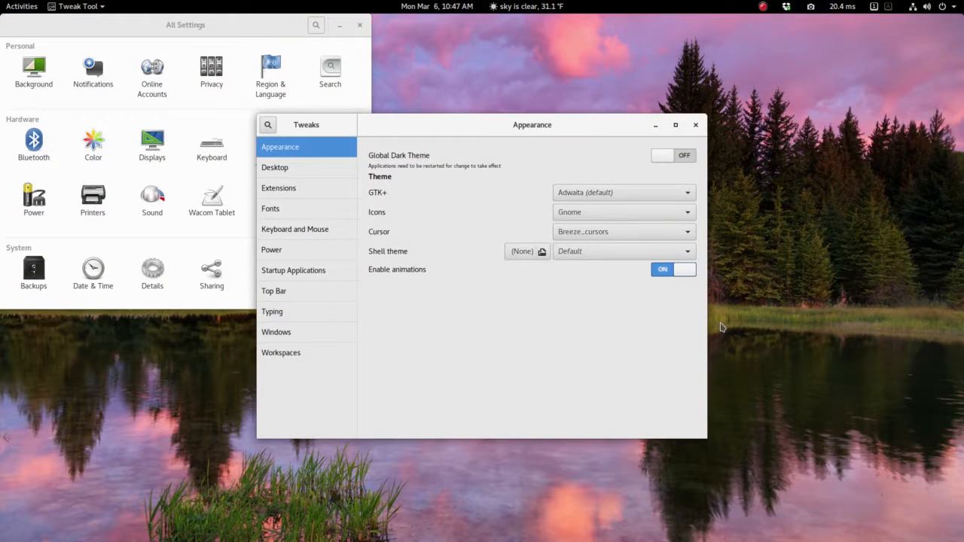
key("ctrl+alt+KP_9")
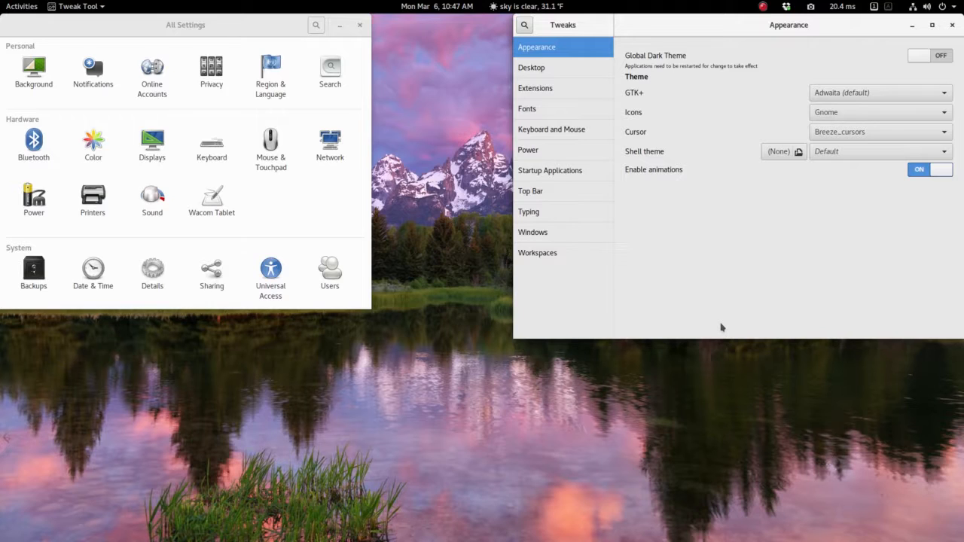
- Open a terminal, move it to the lower-left screen corner, and close both the terminal and Tweak Tool
key("ctrl+alt+t")
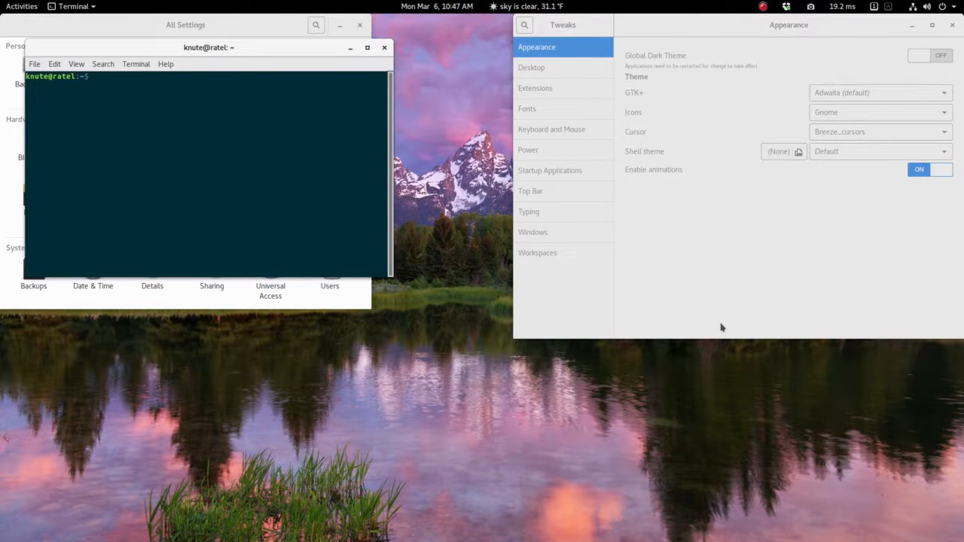
key("ctrl+alt+KP_1")
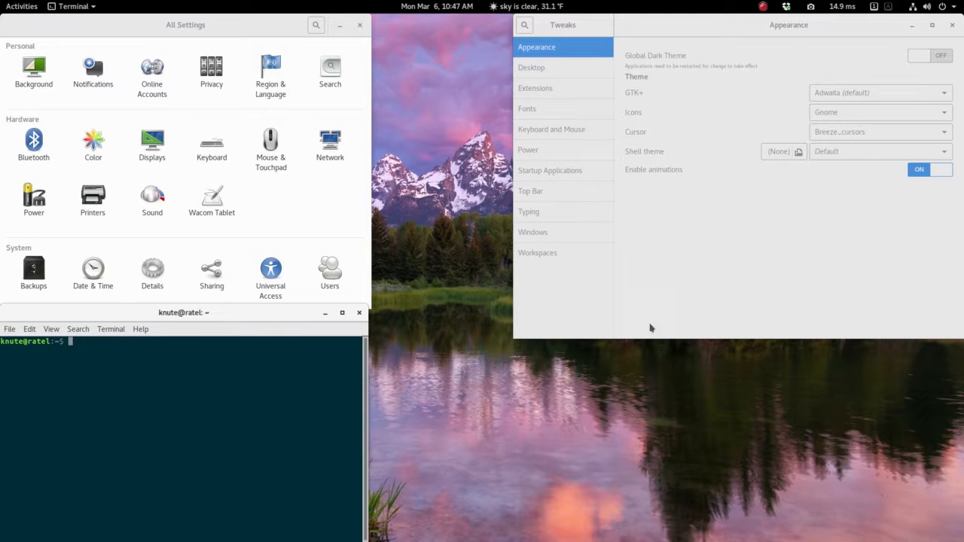
left_click(359, 313)
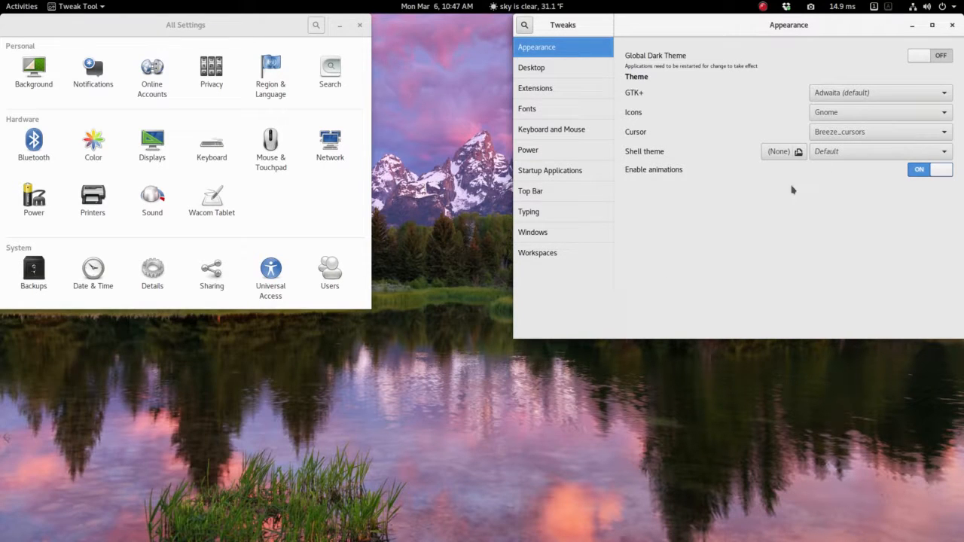
left_click(952, 25)
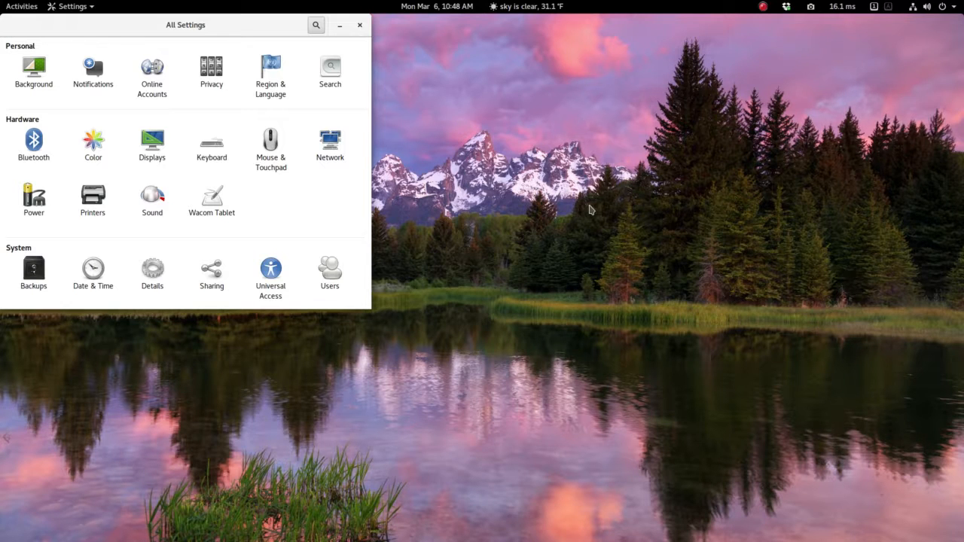
- Move the Settings window to the lower-right screen corner, back to the upper-left corner, and to the screen center
key("super+Right")
key("super+Down")
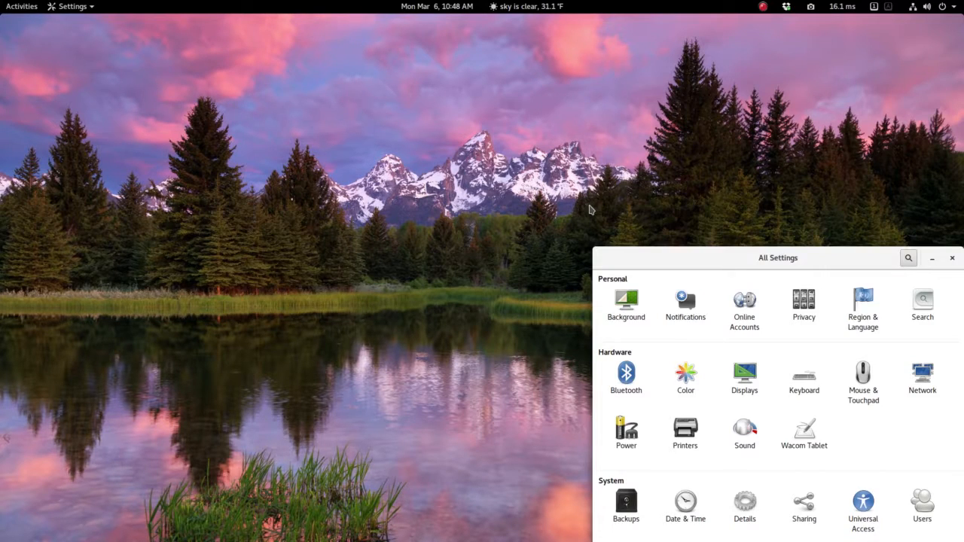
key("super+Left")
key("super+Up")
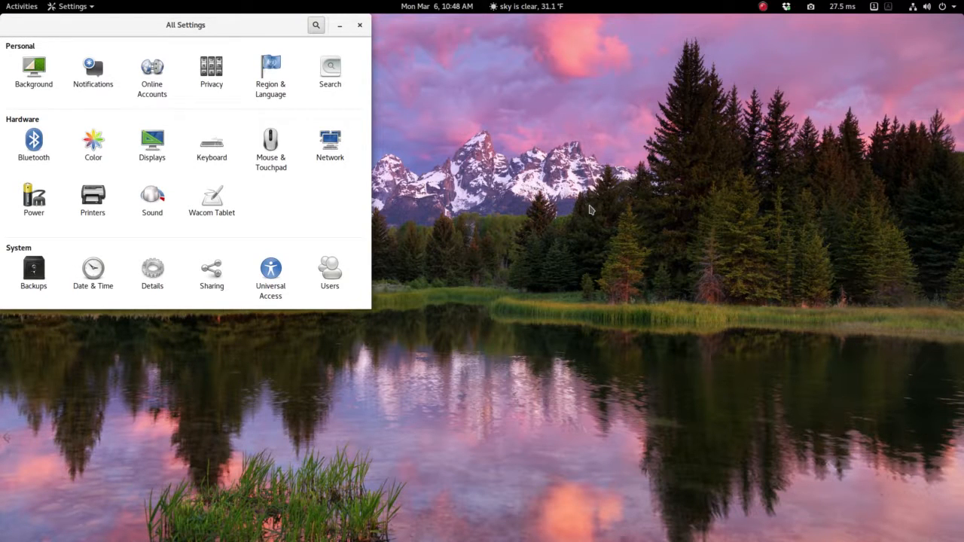
key("super+c")
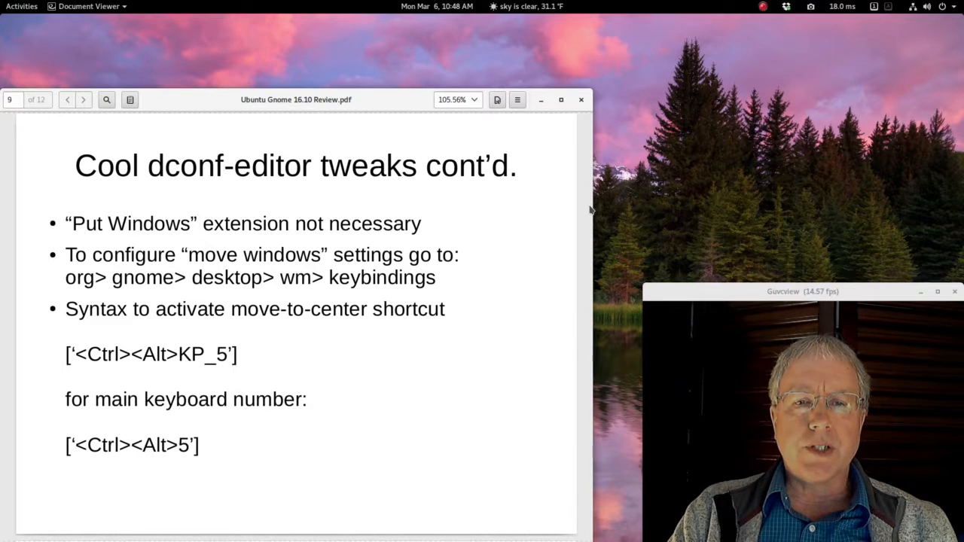
- From the workspace with the slides, launch dconf Editor and move its window to the lower-right screen corner
key("super")
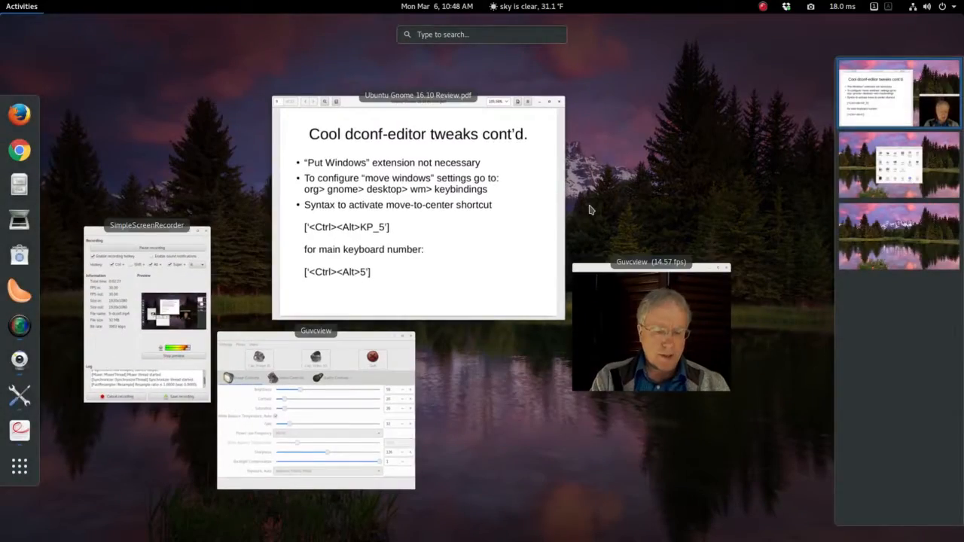
type("dconf")
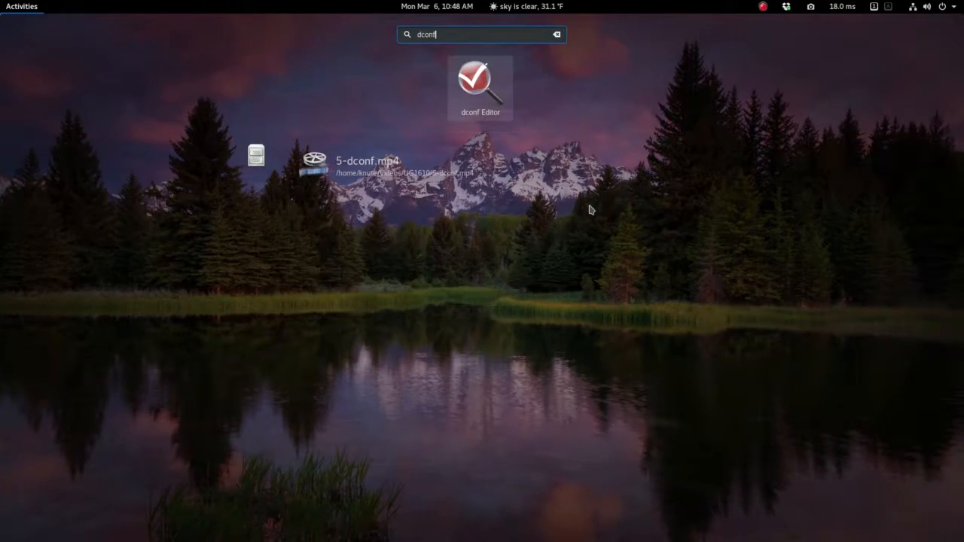
key("Return")
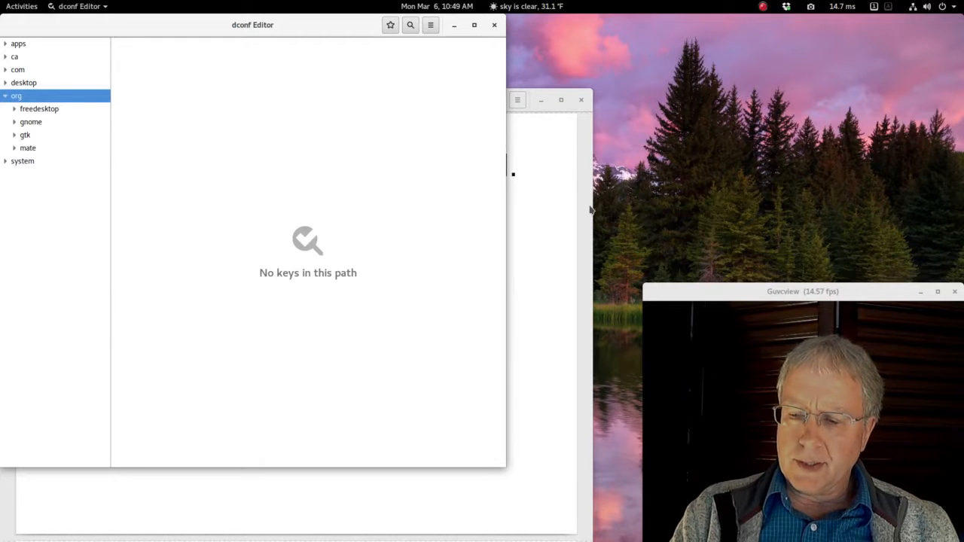
key("ctrl+alt+KP_3")
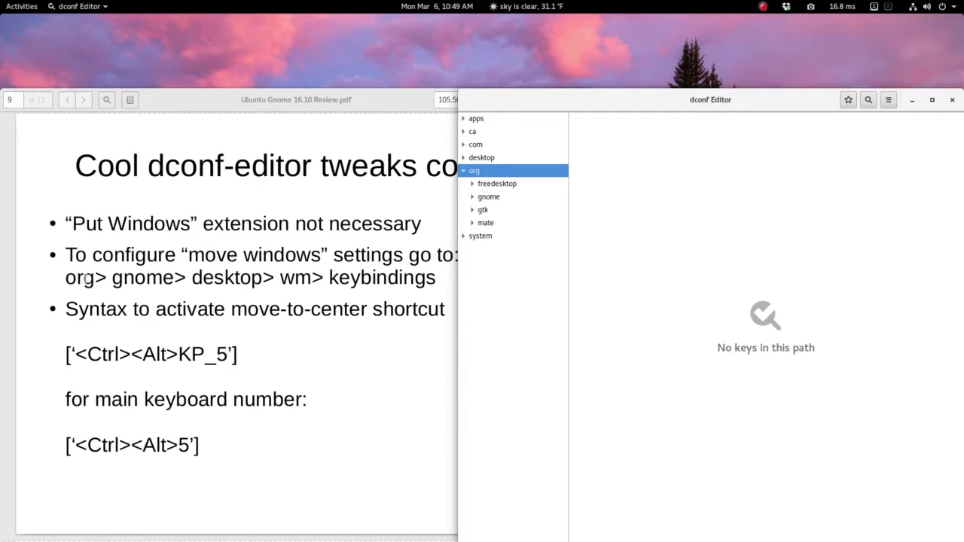
- Open the window manager keybindings at org > gnome > desktop > wm > keybindings
left_click(473, 197)
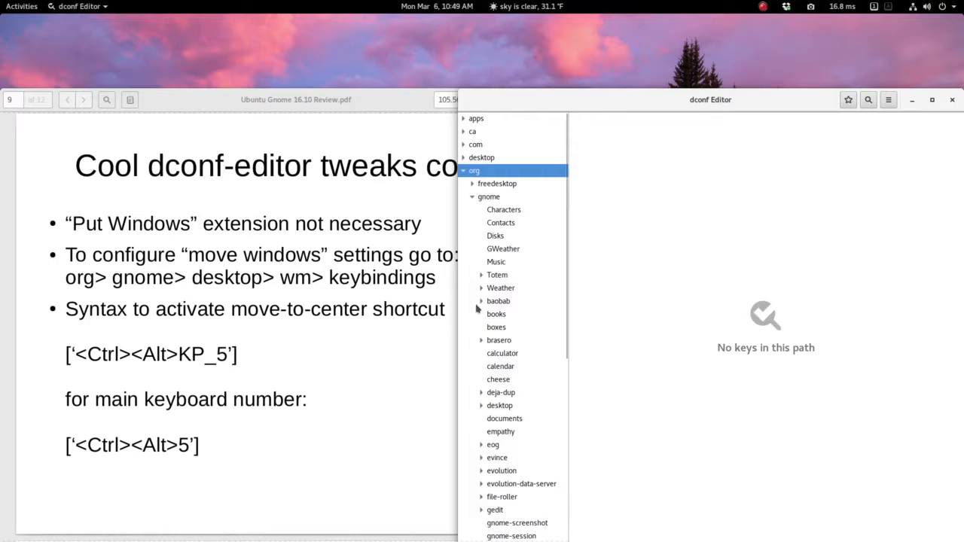
left_click(482, 406)
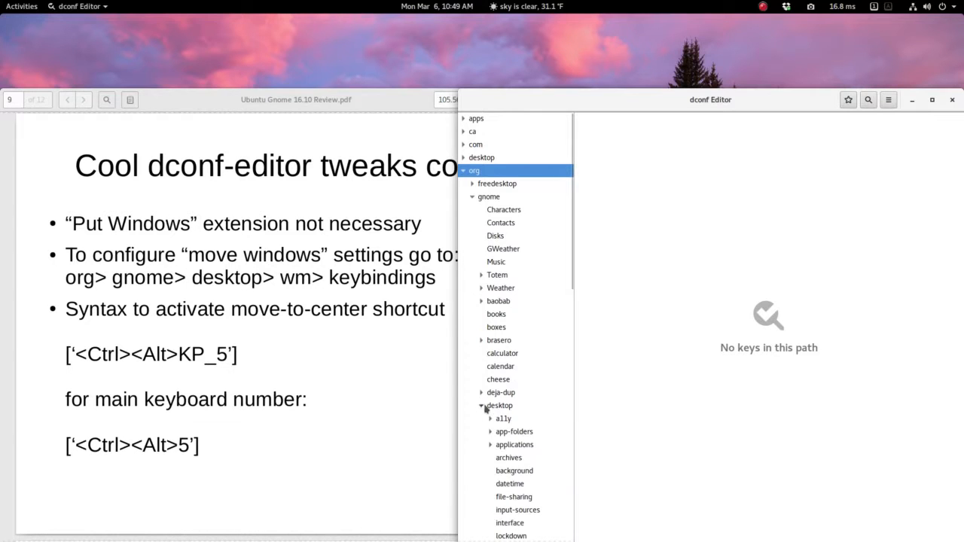
scroll(520, 361, "down", 5)
scroll(520, 361, "down", 3)
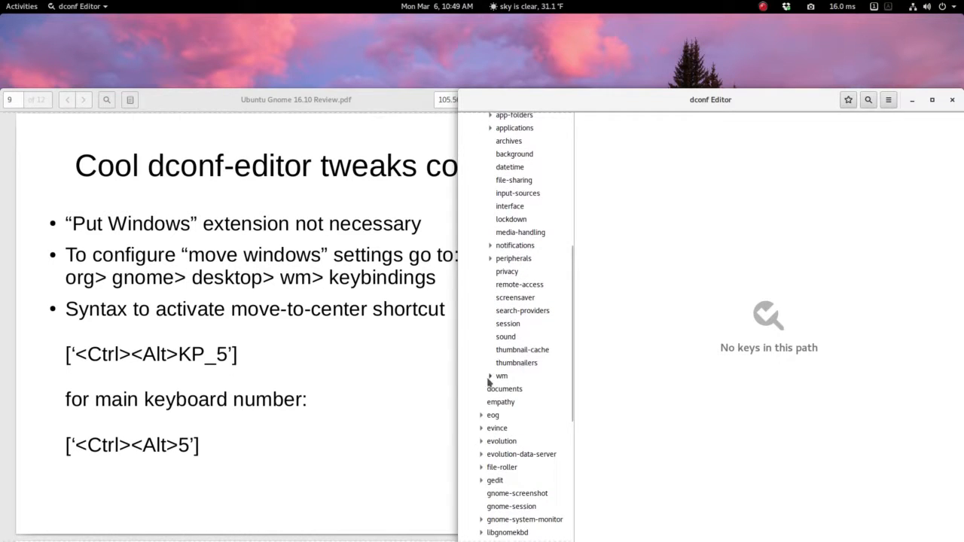
left_click(490, 376)
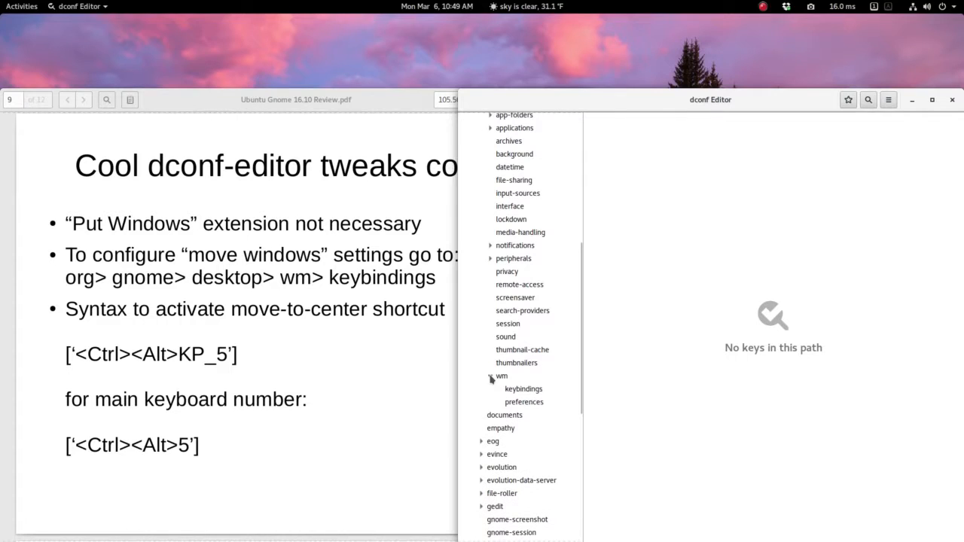
left_click(530, 391)
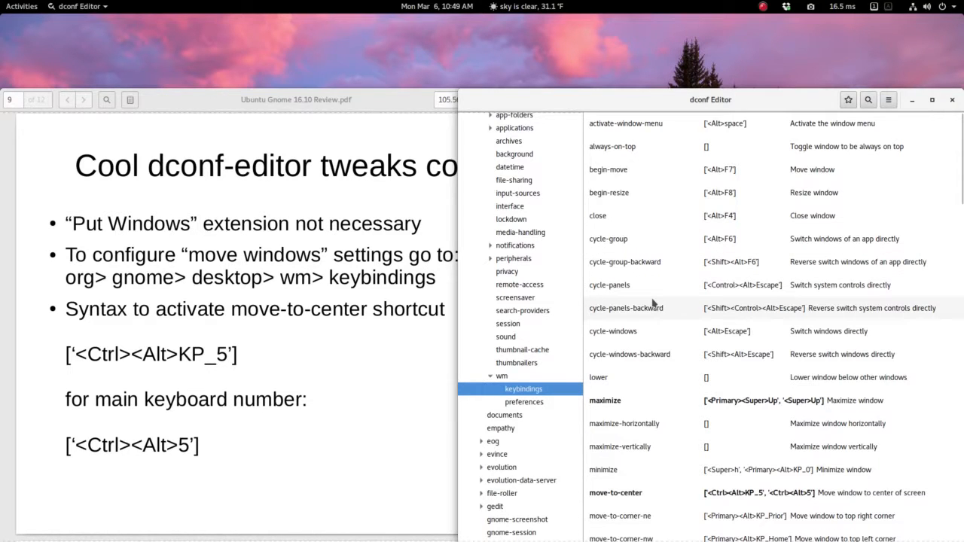
- Reset the move-to-center keybinding to its default value and apply the change
scroll(652, 303, "down", 5)
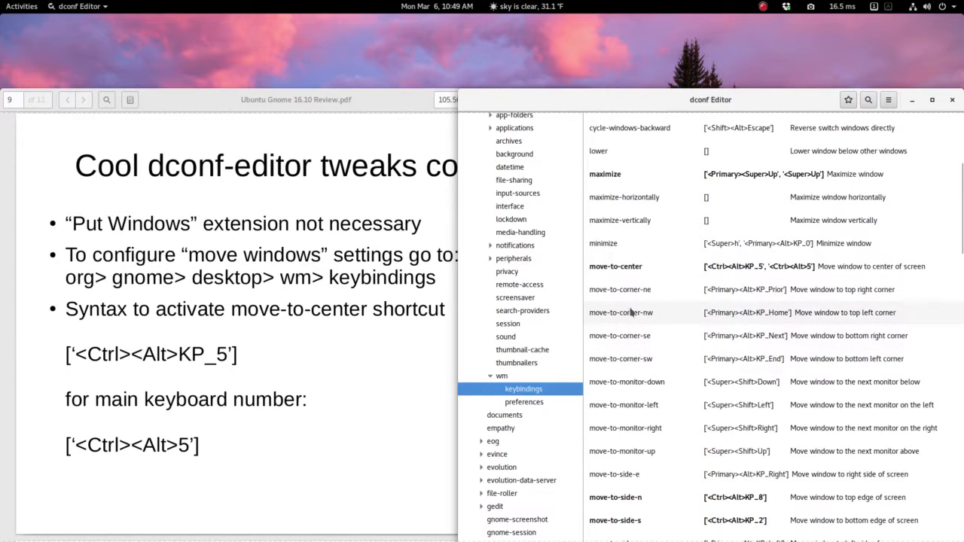
left_click(614, 272)
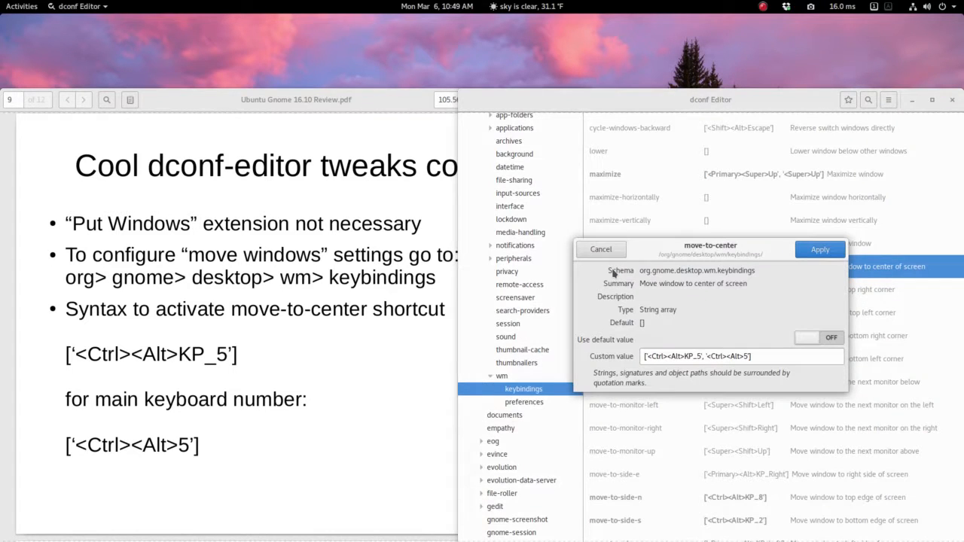
left_click(832, 339)
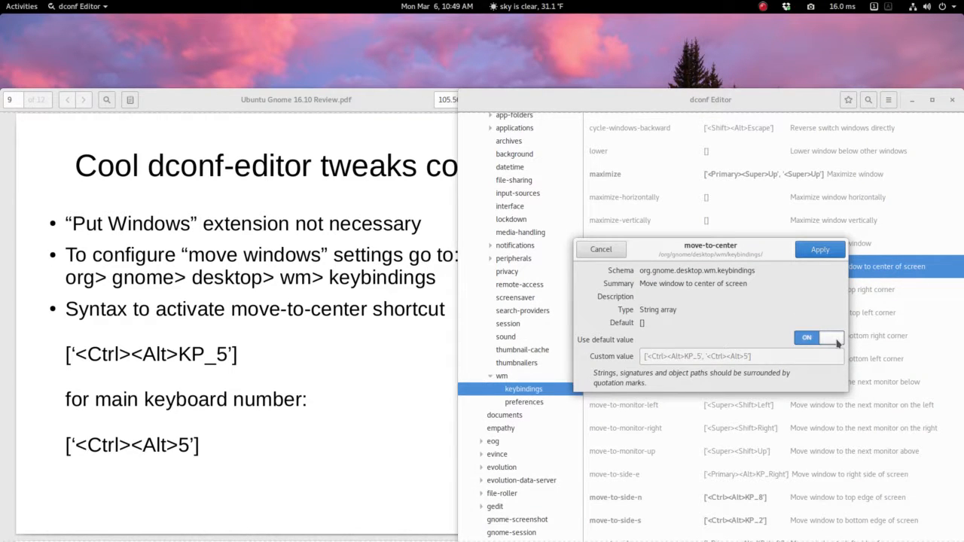
left_click(821, 250)
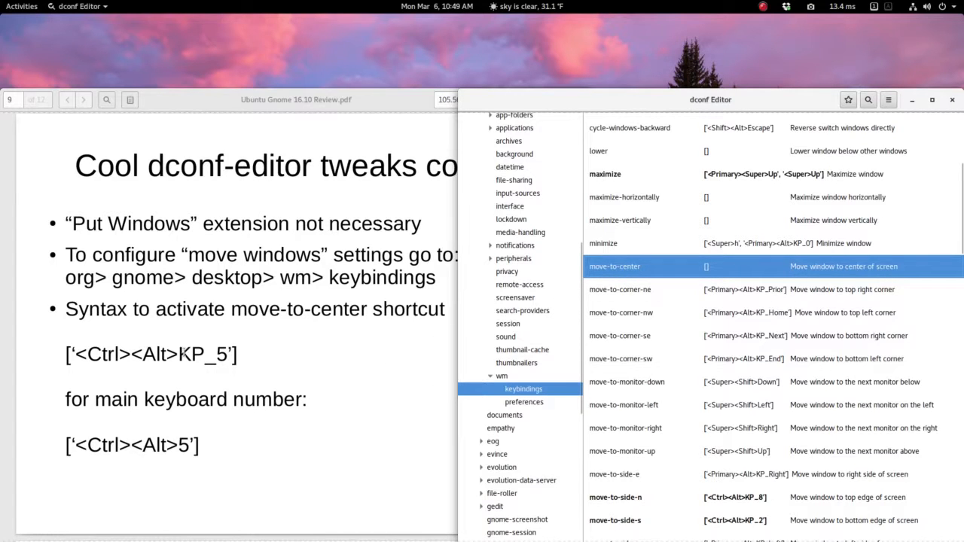
- Select the keypad shortcut syntax ['<Ctrl><Alt>KP_5'] on the dconf-editor tweaks slide in Document Viewer
triple_click(154, 353)
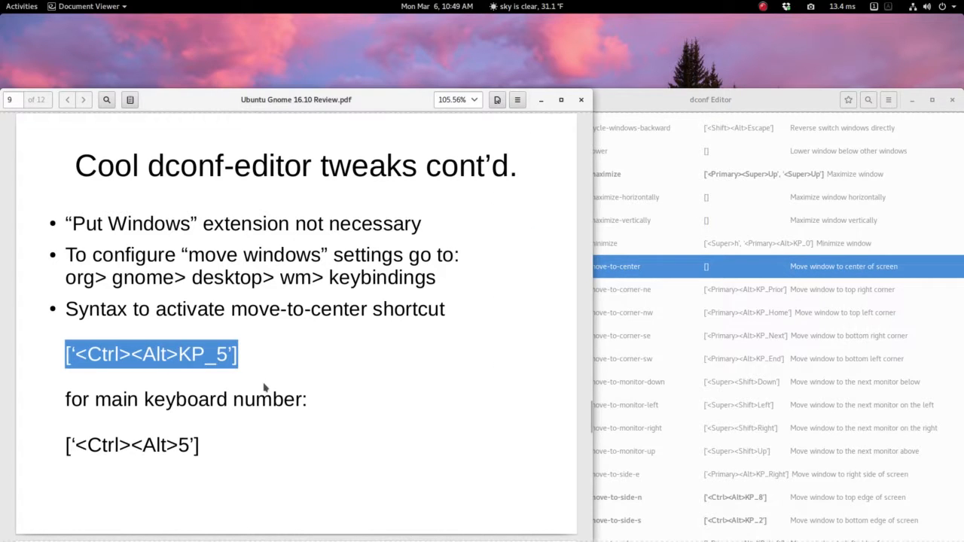